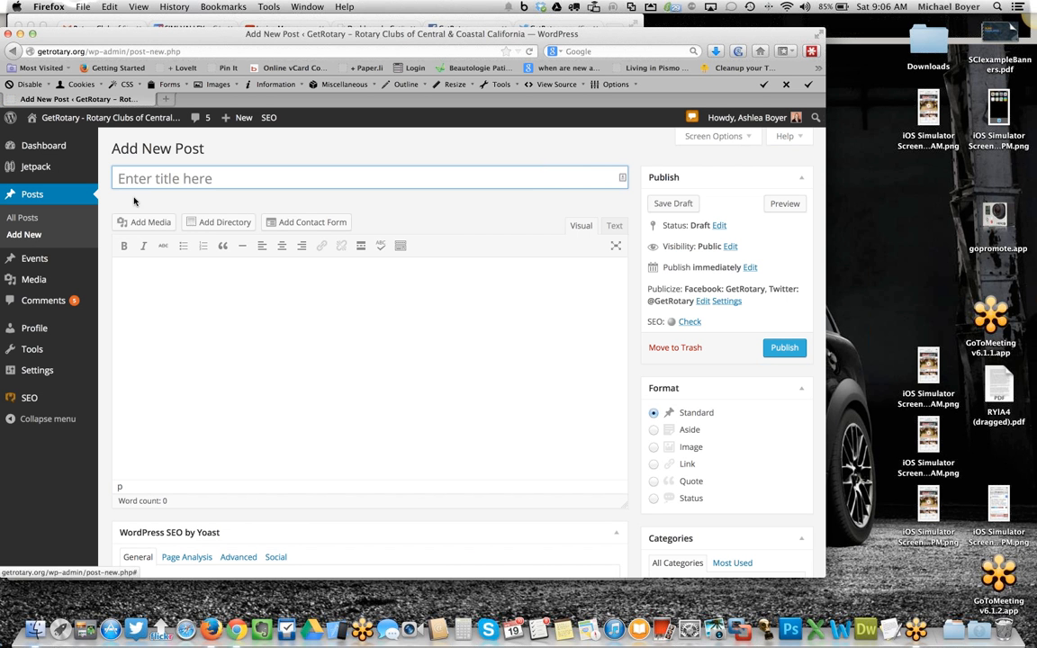
- Copy the Simi Valley Cajun & Blues Festival press release from the Gmail message and paste it into the new post's body
{"action": "left_click_drag", "start_coordinate": [115, 179], "coordinate": [214, 178]}
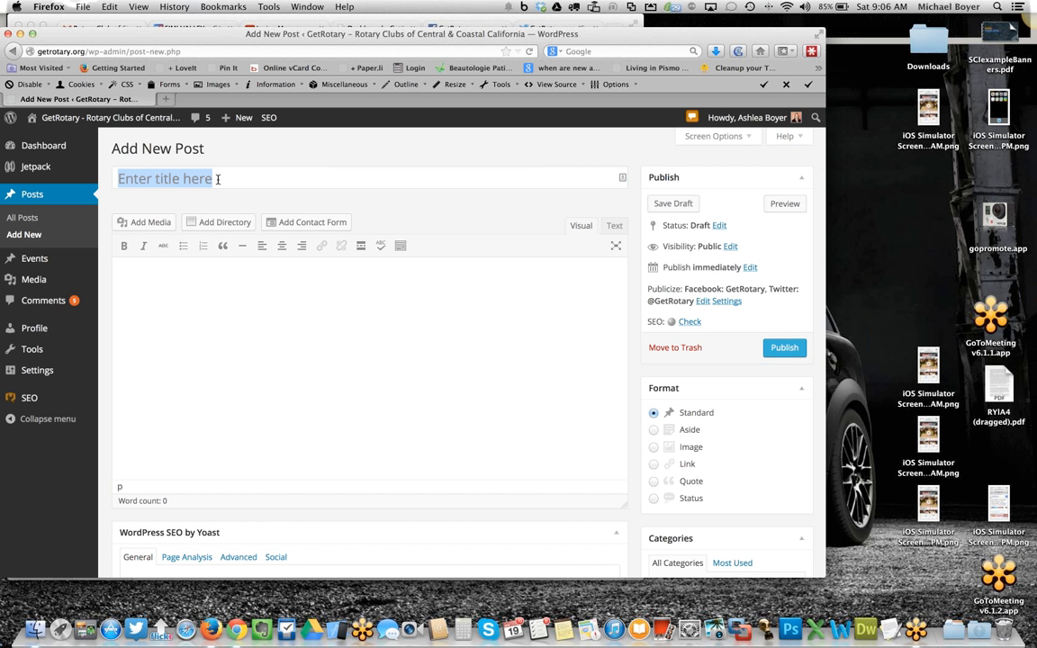
{"action": "left_click", "coordinate": [155, 275]}
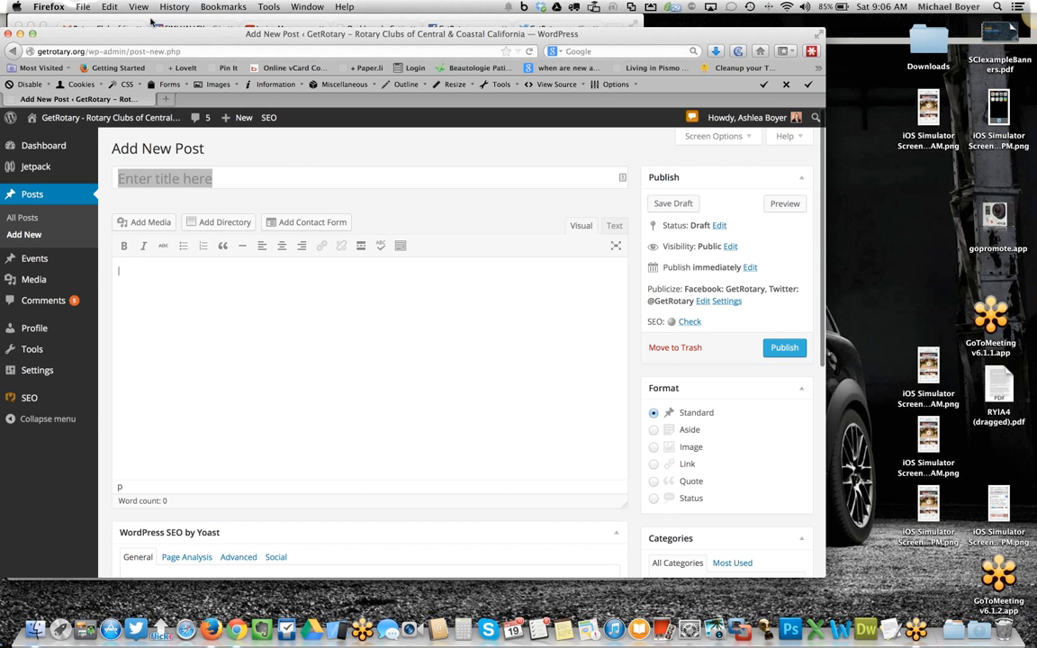
{"action": "key", "text": "super+Tab"}
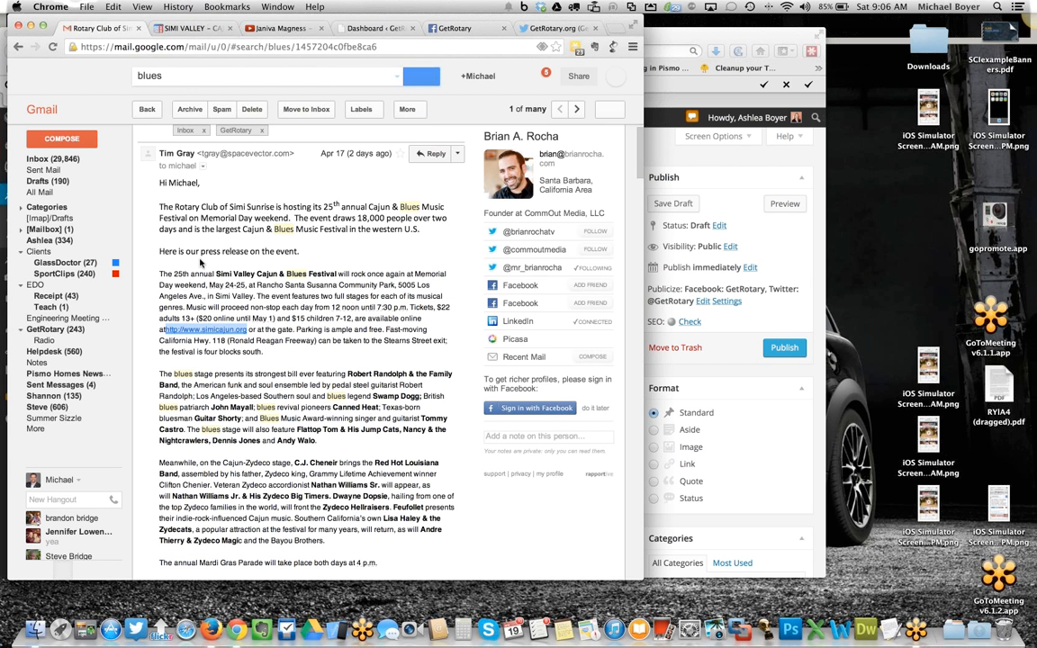
{"action": "left_click", "coordinate": [159, 275]}
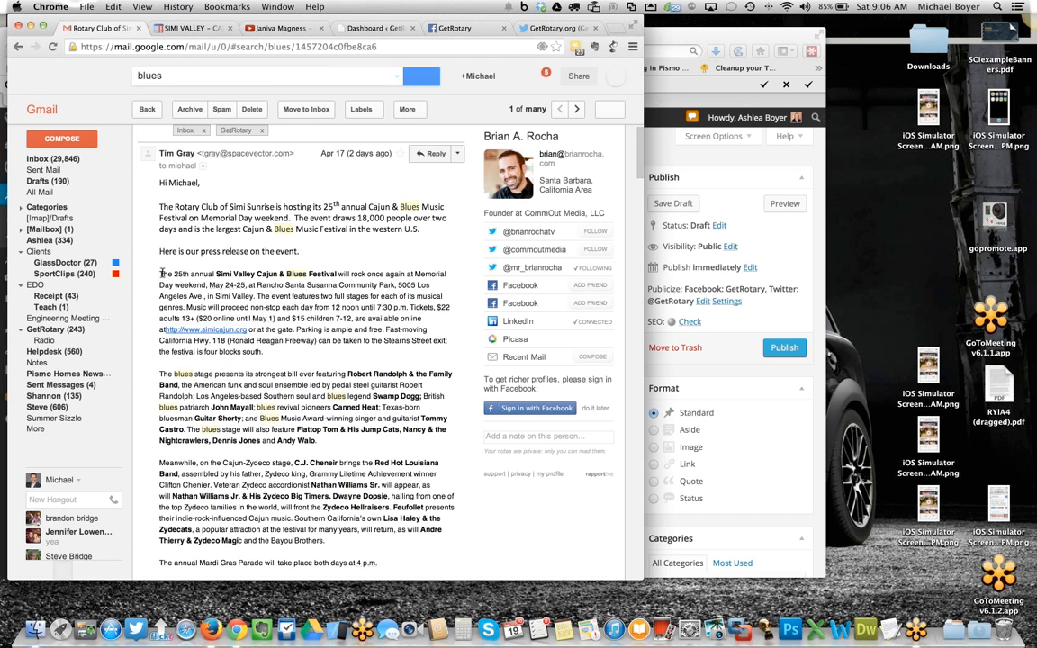
{"action": "left_click_drag", "start_coordinate": [213, 306], "coordinate": [340, 363]}
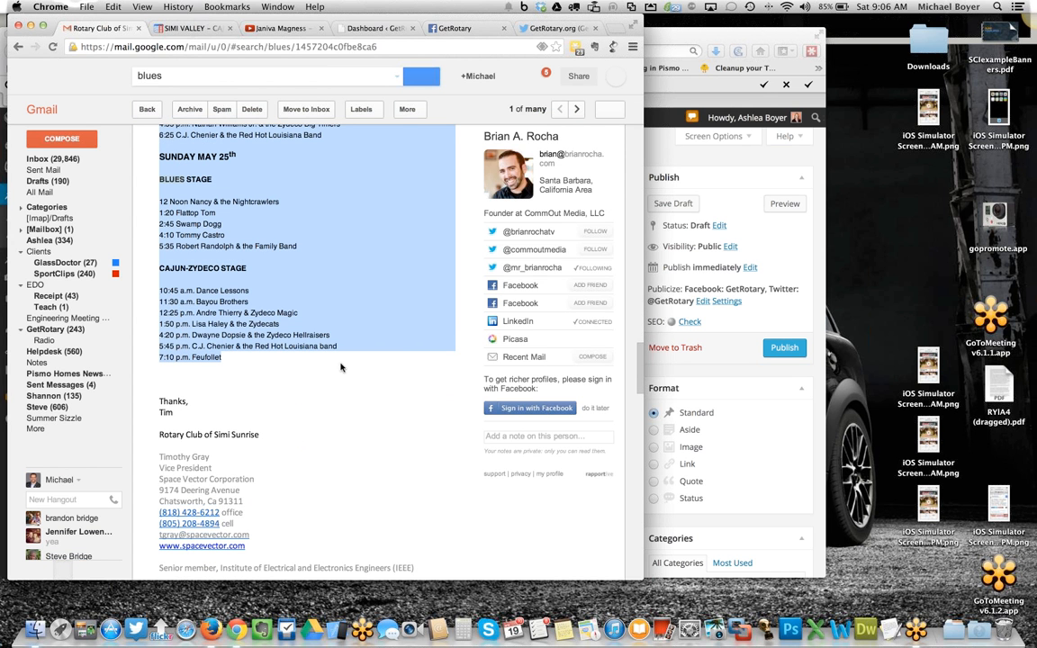
{"action": "left_click", "coordinate": [732, 190]}
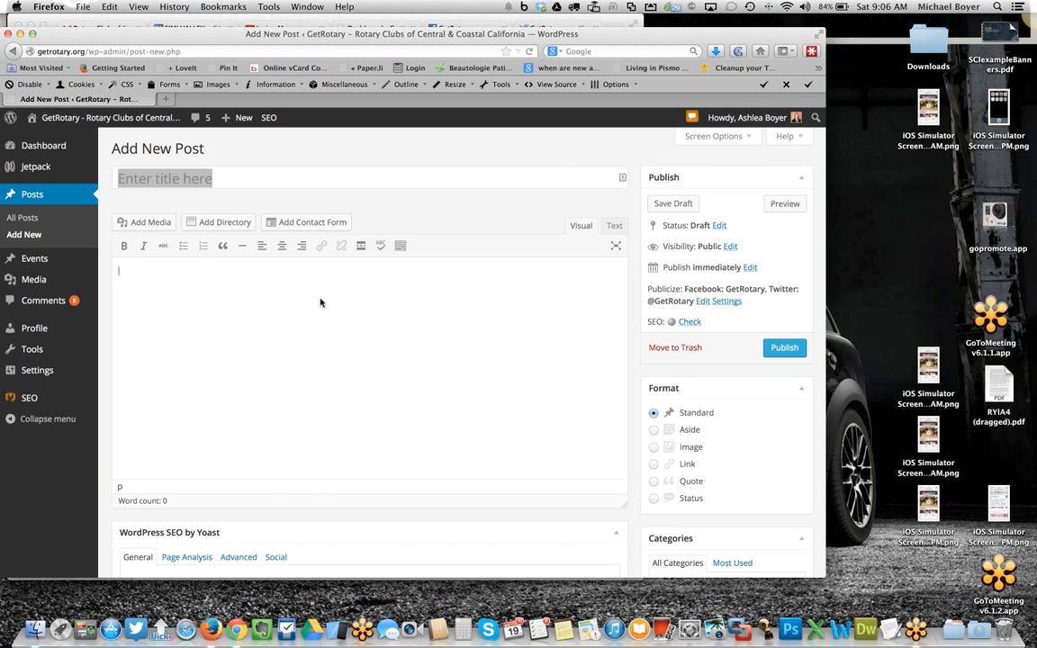
{"action": "key", "text": "super+v"}
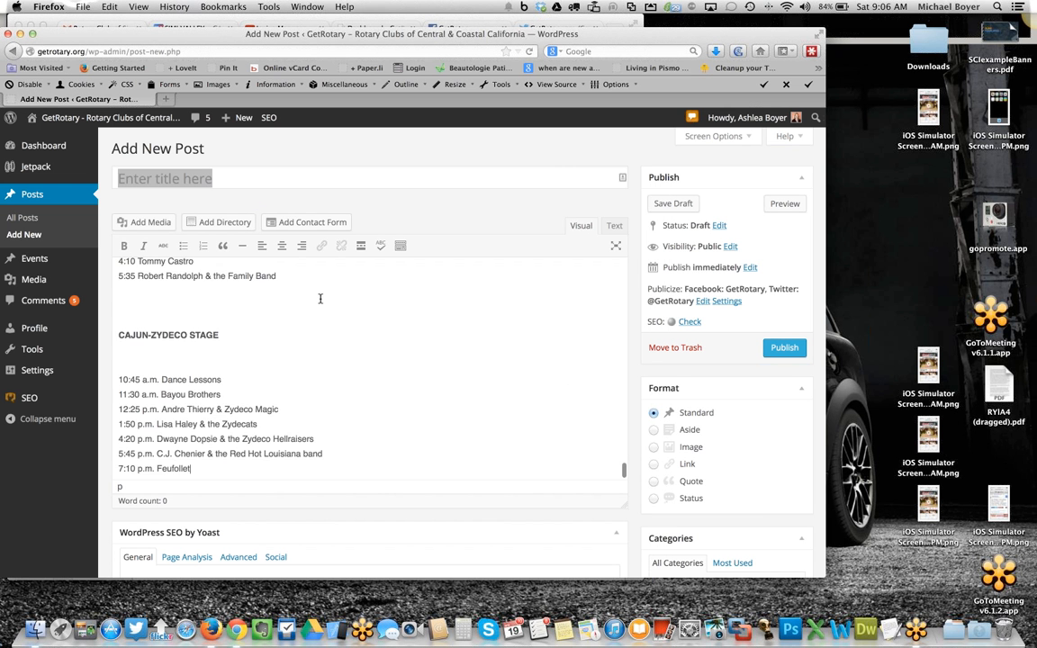
- Delete the extra blank lines between the opening paragraphs of the pasted press release down to 'About the performers:'
{"action": "scroll", "coordinate": [320, 298], "scroll_direction": "up", "scroll_amount": 10}
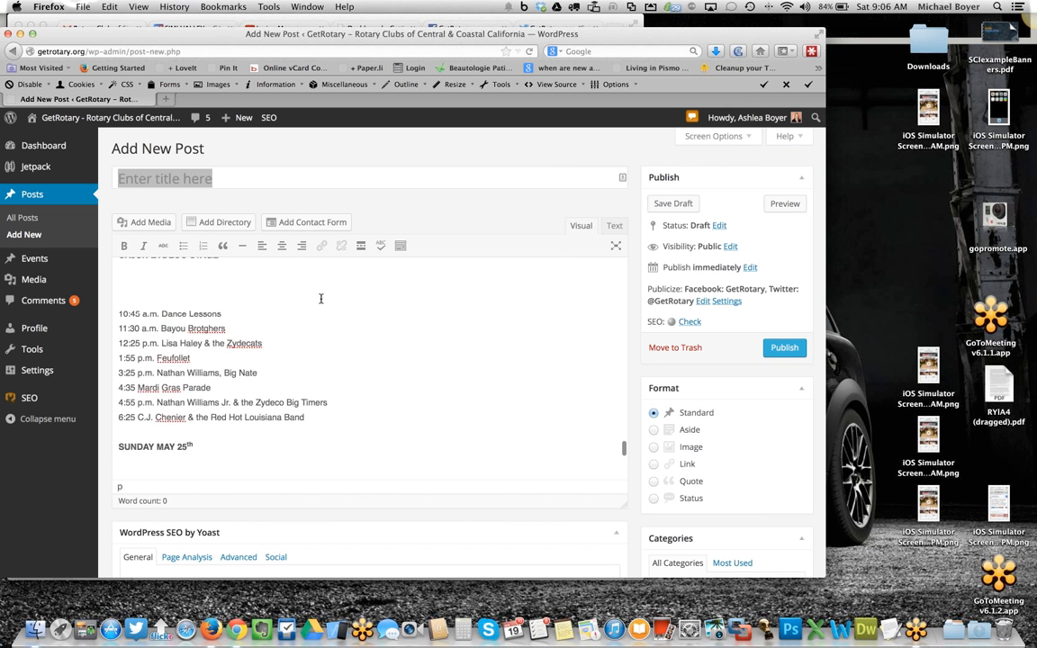
{"action": "scroll", "coordinate": [320, 297], "scroll_direction": "up", "scroll_amount": 10}
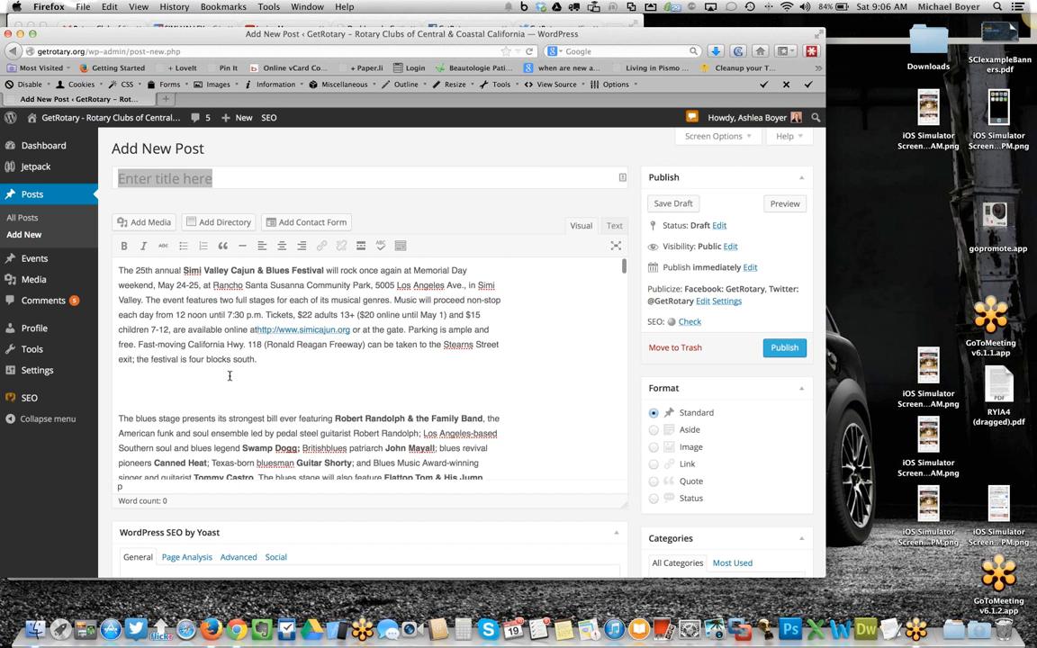
{"action": "left_click", "coordinate": [195, 385]}
{"action": "key", "text": "BackSpace"}
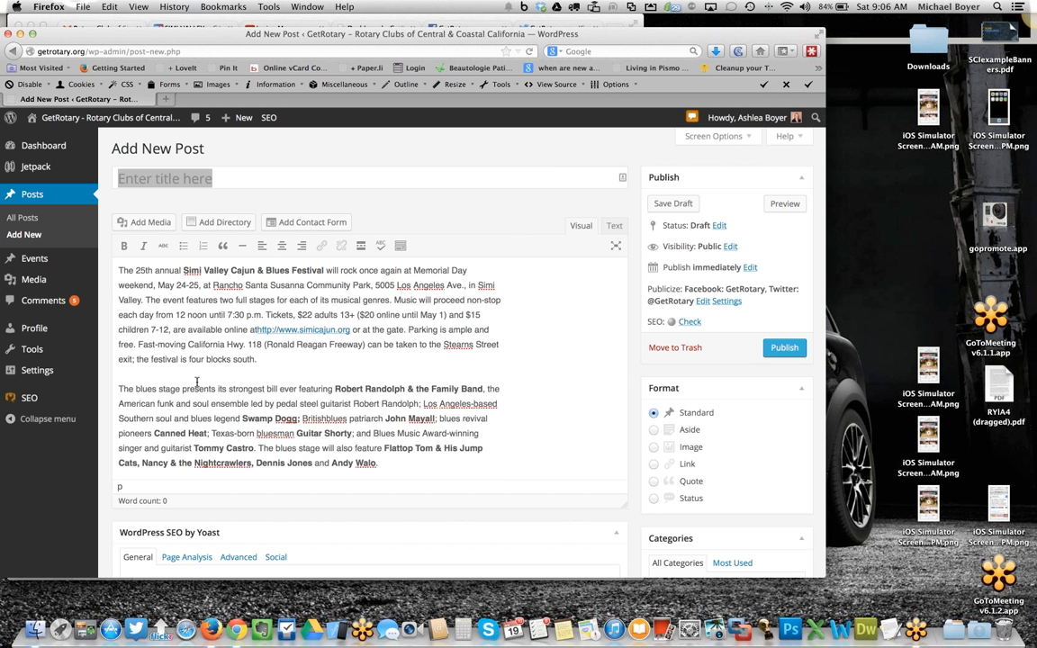
{"action": "scroll", "coordinate": [200, 381], "scroll_direction": "down", "scroll_amount": 3}
{"action": "left_click", "coordinate": [160, 396]}
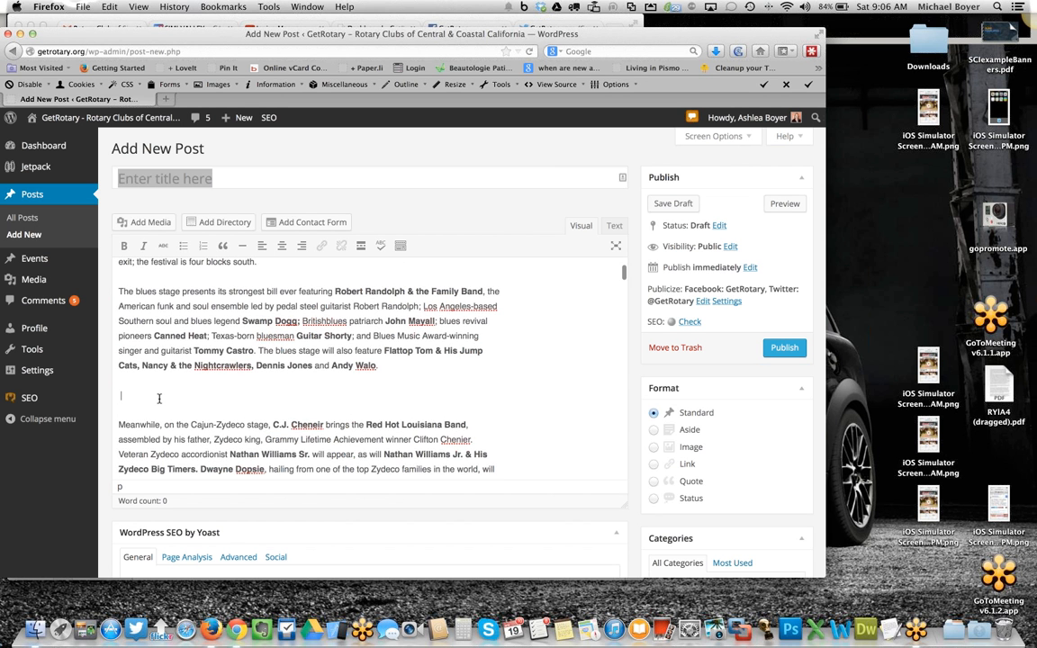
{"action": "key", "text": "BackSpace"}
{"action": "scroll", "coordinate": [144, 418], "scroll_direction": "down", "scroll_amount": 3}
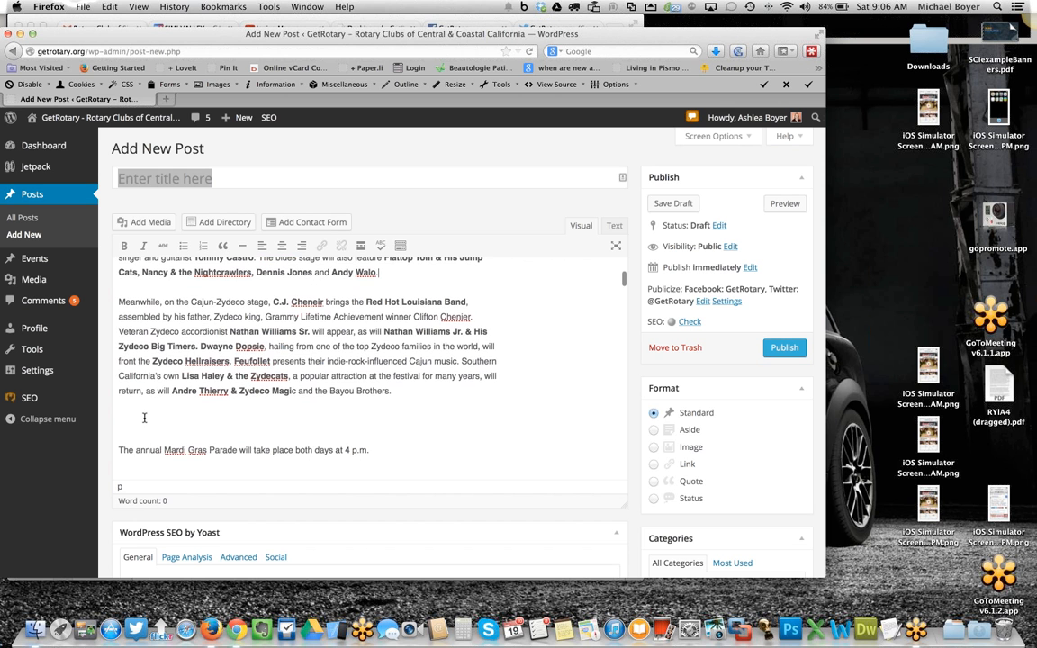
{"action": "key", "text": "BackSpace"}
{"action": "left_click", "coordinate": [134, 449]}
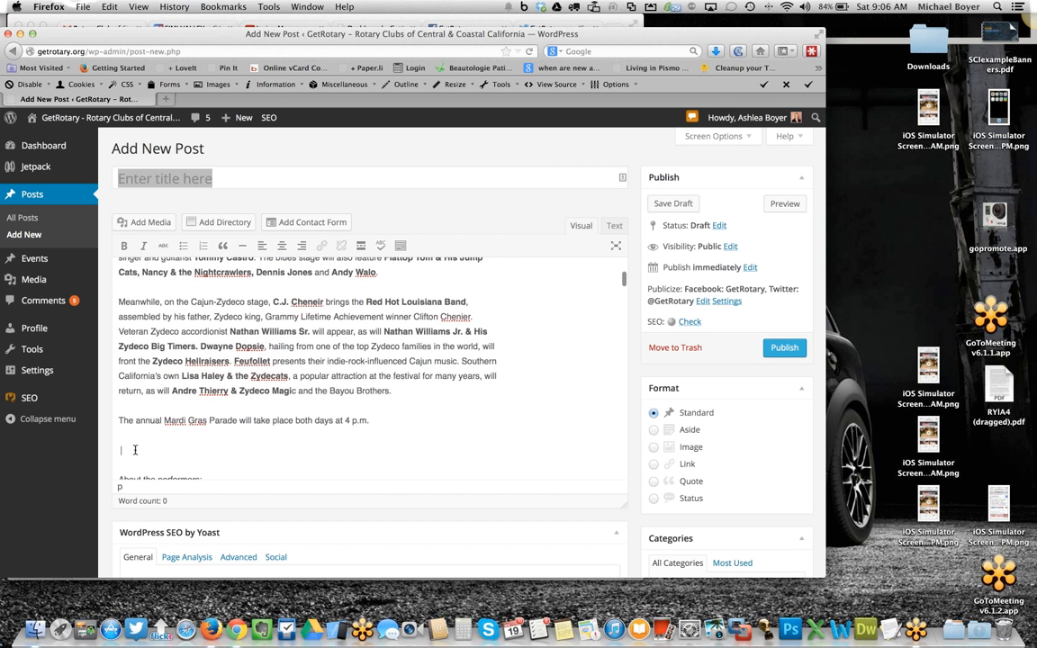
{"action": "key", "text": "BackSpace"}
{"action": "scroll", "coordinate": [160, 447], "scroll_direction": "up", "scroll_amount": 2}
{"action": "scroll", "coordinate": [160, 447], "scroll_direction": "down", "scroll_amount": 4}
{"action": "left_click", "coordinate": [160, 415]}
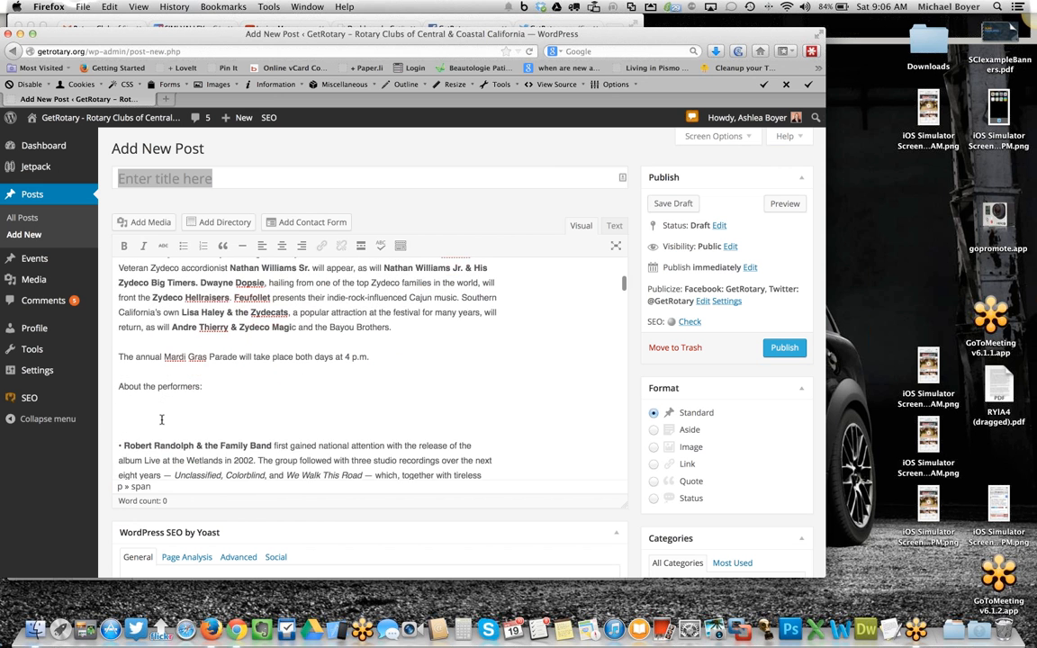
{"action": "key", "text": "BackSpace"}
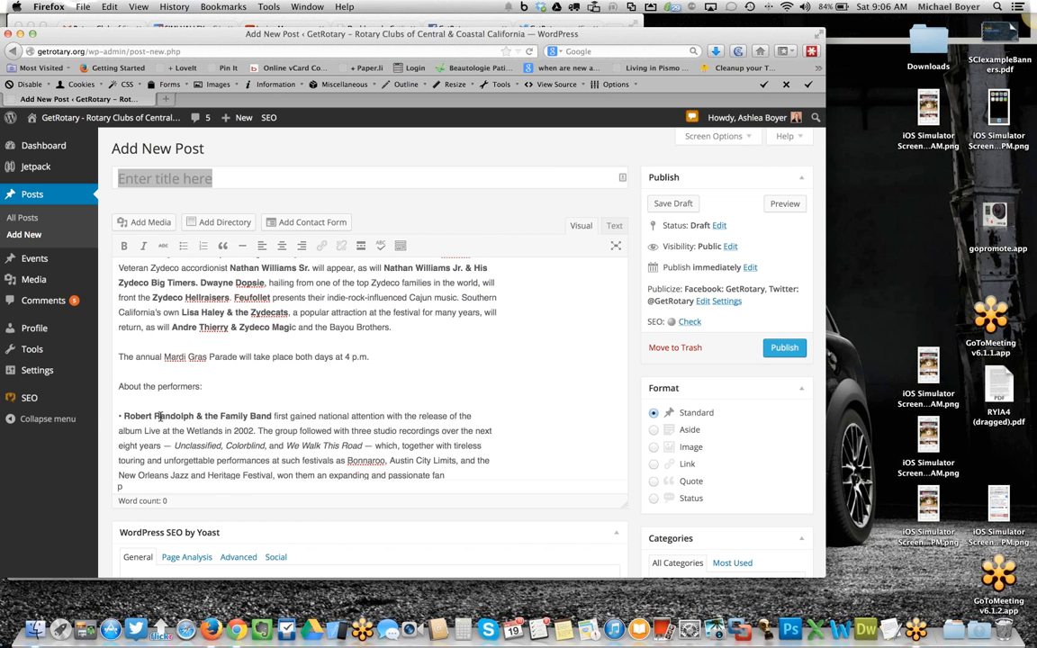
- Remove the extra blank lines separating the performer biographies in the post body
{"action": "scroll", "coordinate": [160, 415], "scroll_direction": "down", "scroll_amount": 5}
{"action": "left_click", "coordinate": [148, 432]}
{"action": "key", "text": "BackSpace"}
{"action": "scroll", "coordinate": [150, 431], "scroll_direction": "down", "scroll_amount": 5}
{"action": "left_click", "coordinate": [151, 430]}
{"action": "key", "text": "BackSpace"}
{"action": "scroll", "coordinate": [151, 423], "scroll_direction": "down", "scroll_amount": 6}
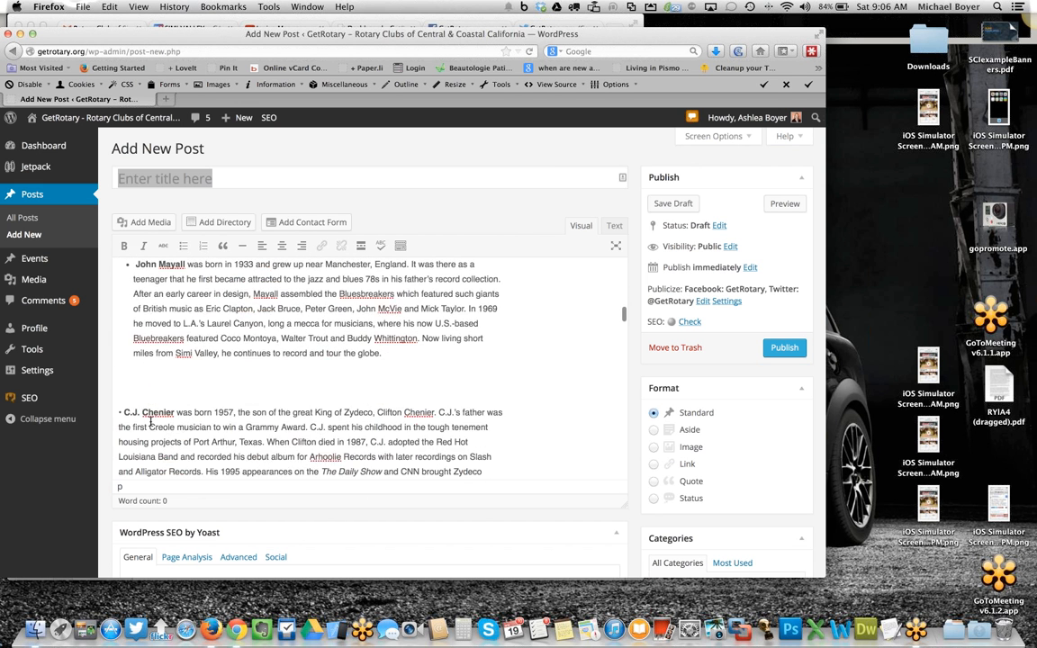
{"action": "left_click", "coordinate": [158, 378]}
{"action": "key", "text": "BackSpace"}
{"action": "scroll", "coordinate": [163, 402], "scroll_direction": "down", "scroll_amount": 5}
{"action": "left_click", "coordinate": [147, 375]}
{"action": "key", "text": "BackSpace"}
{"action": "scroll", "coordinate": [151, 378], "scroll_direction": "down", "scroll_amount": 5}
{"action": "left_click", "coordinate": [155, 375]}
{"action": "key", "text": "BackSpace"}
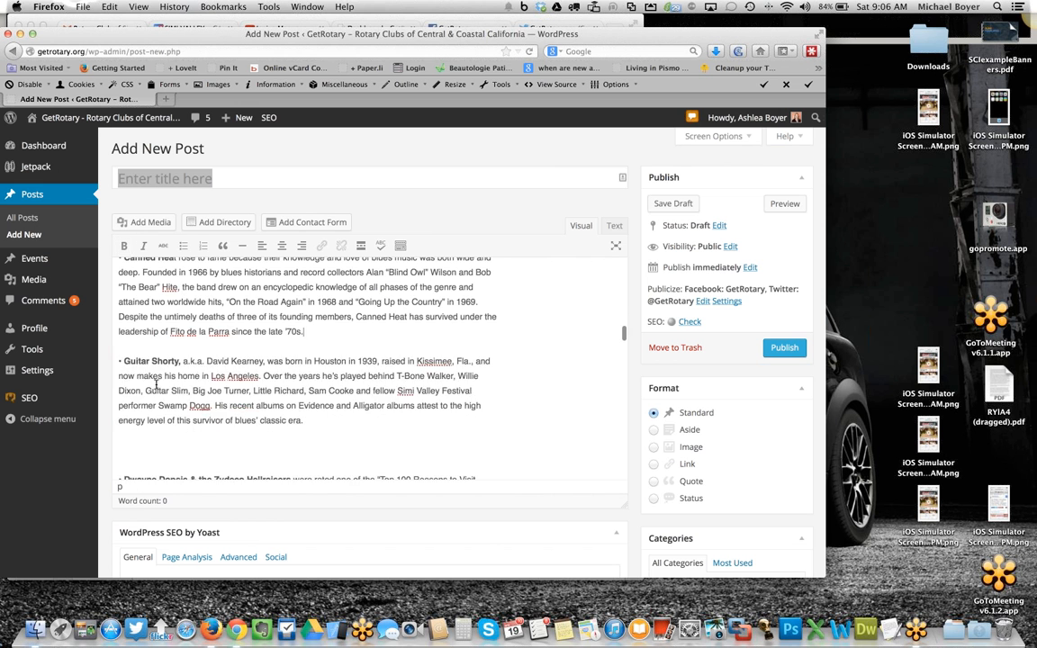
{"action": "scroll", "coordinate": [155, 375], "scroll_direction": "down", "scroll_amount": 5}
{"action": "left_click", "coordinate": [155, 349]}
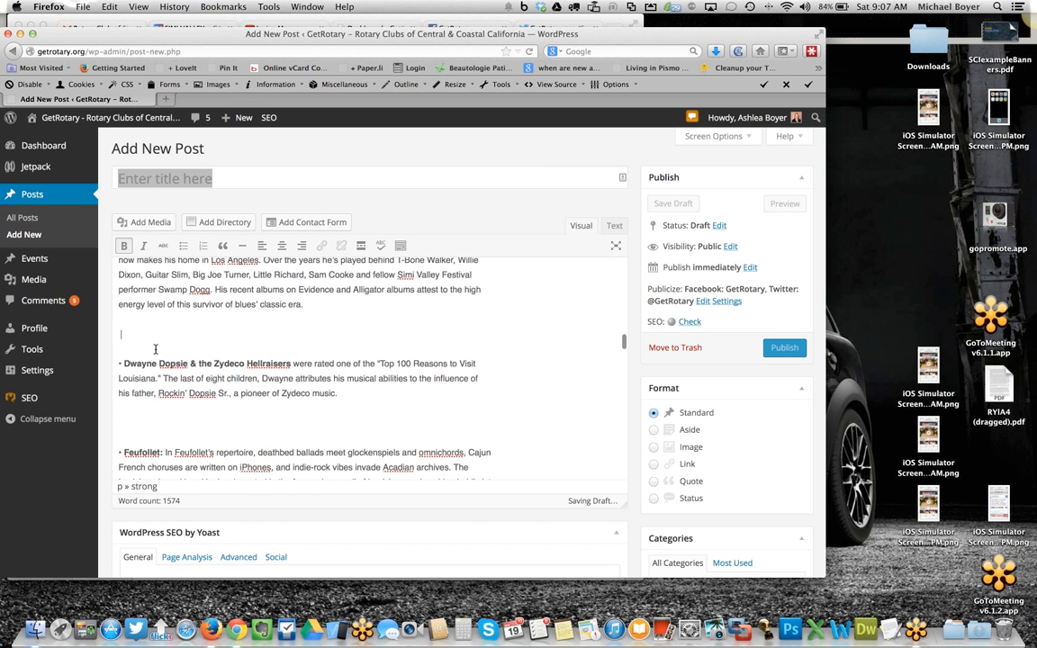
{"action": "key", "text": "BackSpace"}
{"action": "left_click", "coordinate": [150, 396]}
{"action": "key", "text": "BackSpace"}
{"action": "scroll", "coordinate": [151, 398], "scroll_direction": "down", "scroll_amount": 4}
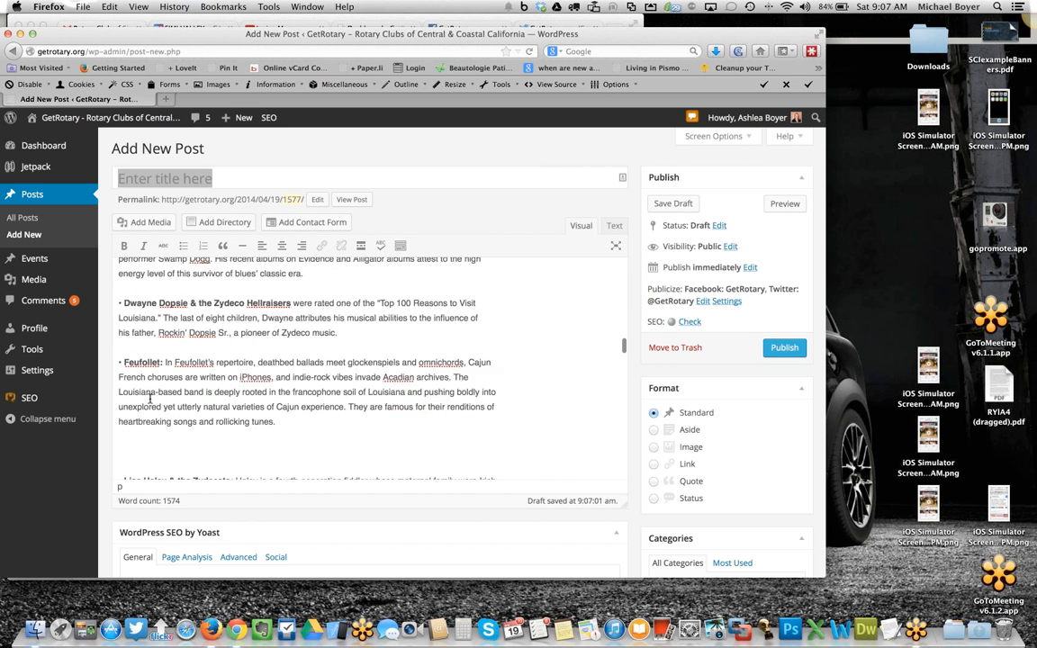
{"action": "left_click", "coordinate": [153, 397]}
{"action": "key", "text": "BackSpace"}
{"action": "scroll", "coordinate": [152, 397], "scroll_direction": "down", "scroll_amount": 4}
{"action": "left_click", "coordinate": [144, 388]}
{"action": "key", "text": "BackSpace"}
- Remove the extra blank lines between the closing paragraphs about the Blues Stage, press accolades, kids' area, food, tickets and support
{"action": "scroll", "coordinate": [147, 392], "scroll_direction": "down", "scroll_amount": 3}
{"action": "scroll", "coordinate": [144, 389], "scroll_direction": "down", "scroll_amount": 1}
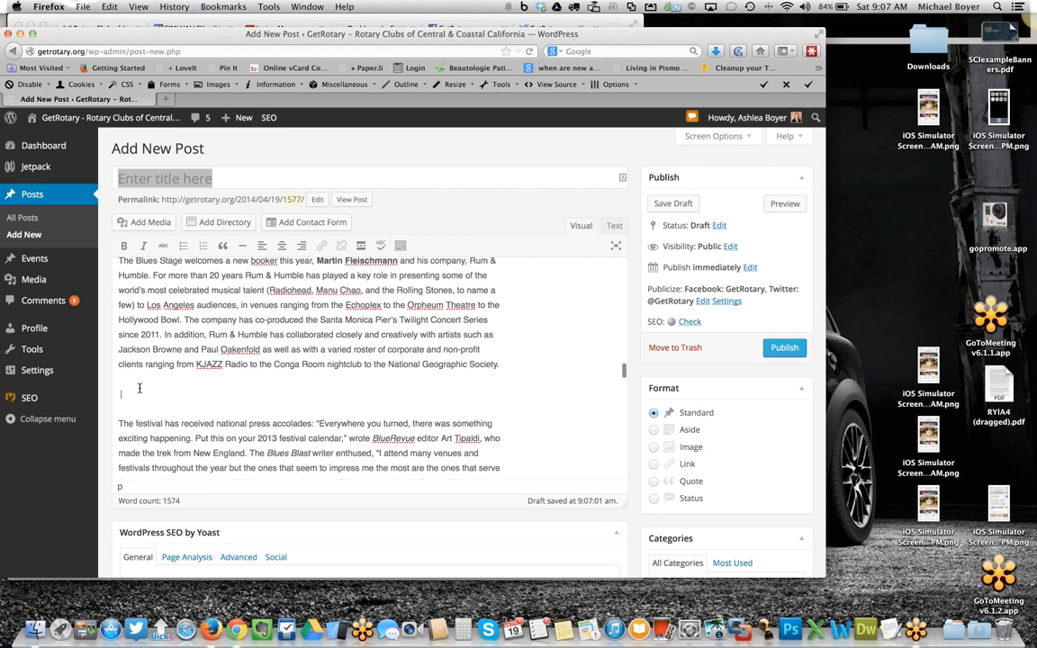
{"action": "key", "text": "BackSpace"}
{"action": "scroll", "coordinate": [135, 373], "scroll_direction": "down", "scroll_amount": 5}
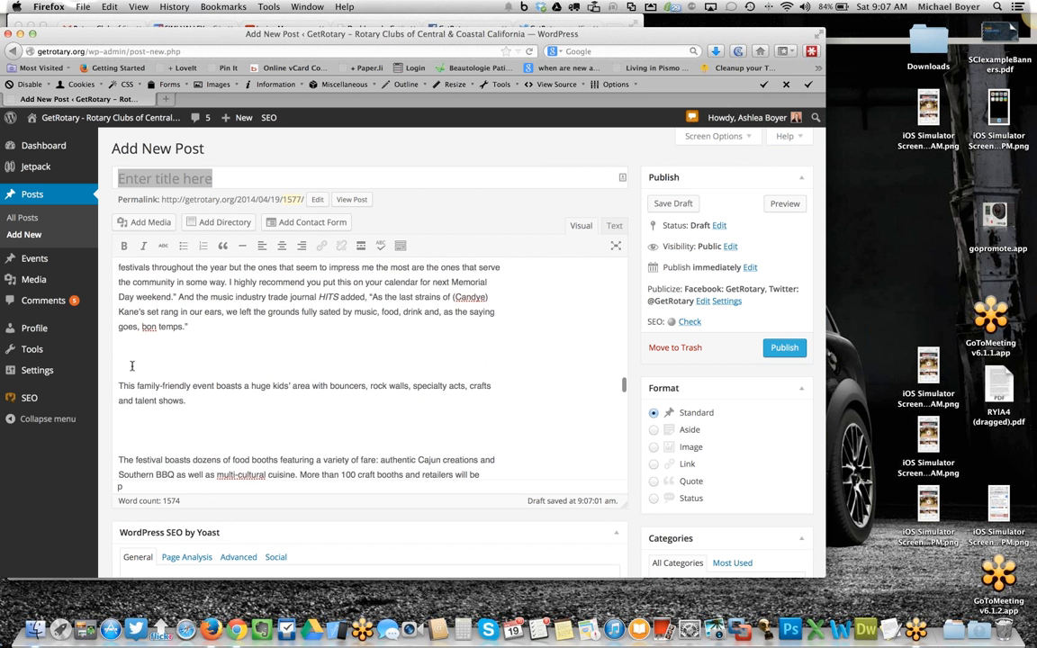
{"action": "key", "text": "BackSpace"}
{"action": "key", "text": "BackSpace"}
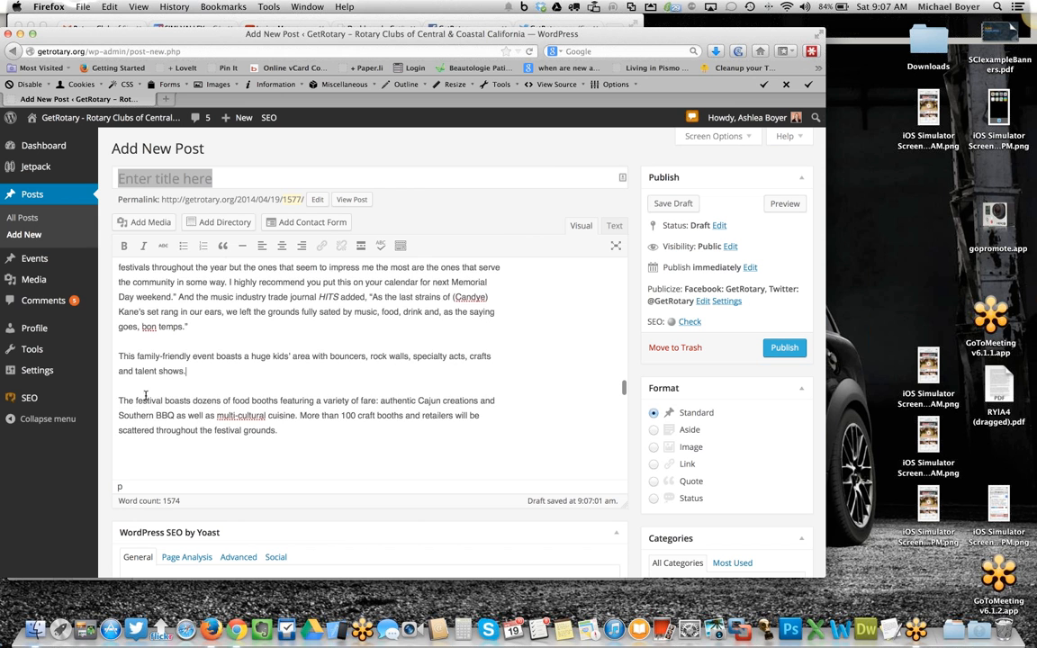
{"action": "scroll", "coordinate": [144, 396], "scroll_direction": "down", "scroll_amount": 4}
{"action": "left_click", "coordinate": [148, 327]}
{"action": "key", "text": "BackSpace"}
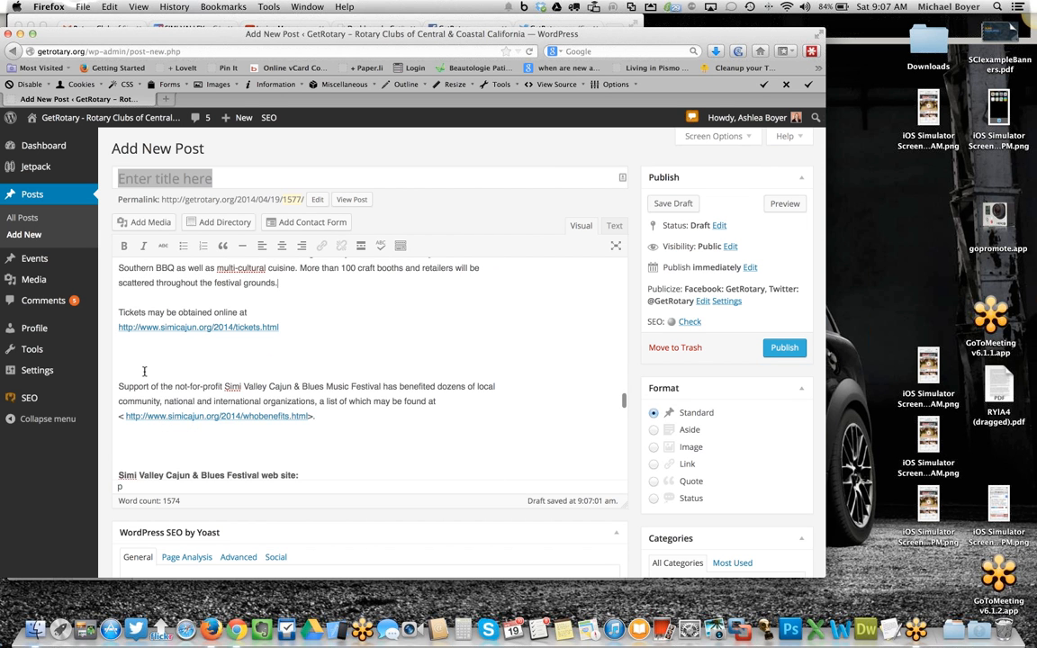
{"action": "key", "text": "BackSpace"}
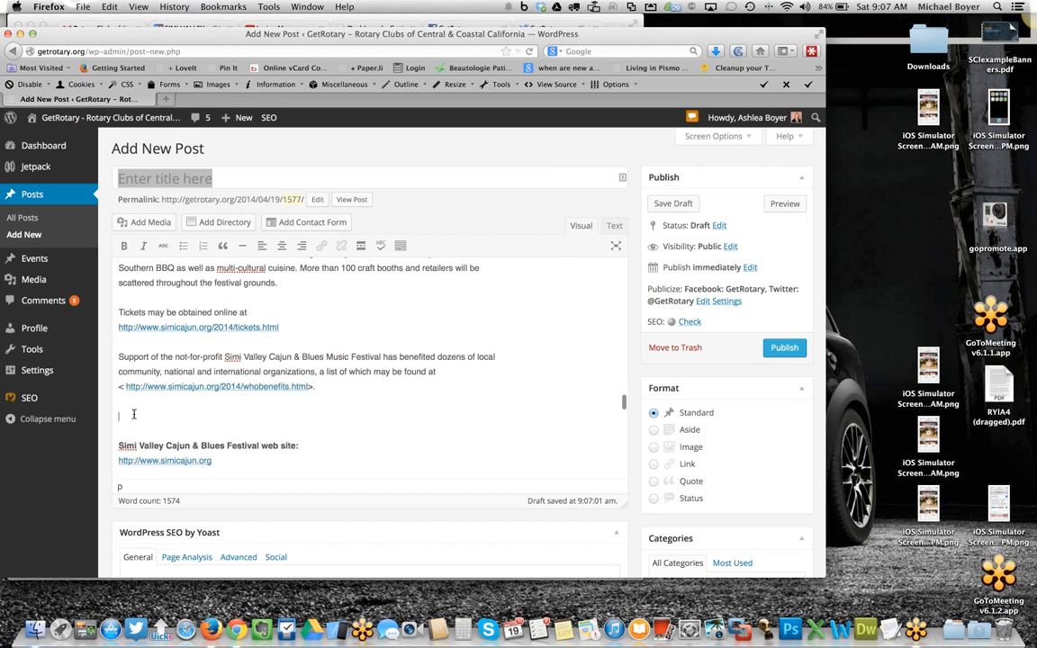
- Tighten the Saturday and Sunday stage schedules by deleting the blank lines under each date and stage heading
{"action": "key", "text": "BackSpace"}
{"action": "scroll", "coordinate": [135, 378], "scroll_direction": "down", "scroll_amount": 3}
{"action": "left_click", "coordinate": [123, 316]}
{"action": "key", "text": "BackSpace"}
{"action": "left_click", "coordinate": [121, 354]}
{"action": "key", "text": "BackSpace"}
{"action": "left_click", "coordinate": [128, 383]}
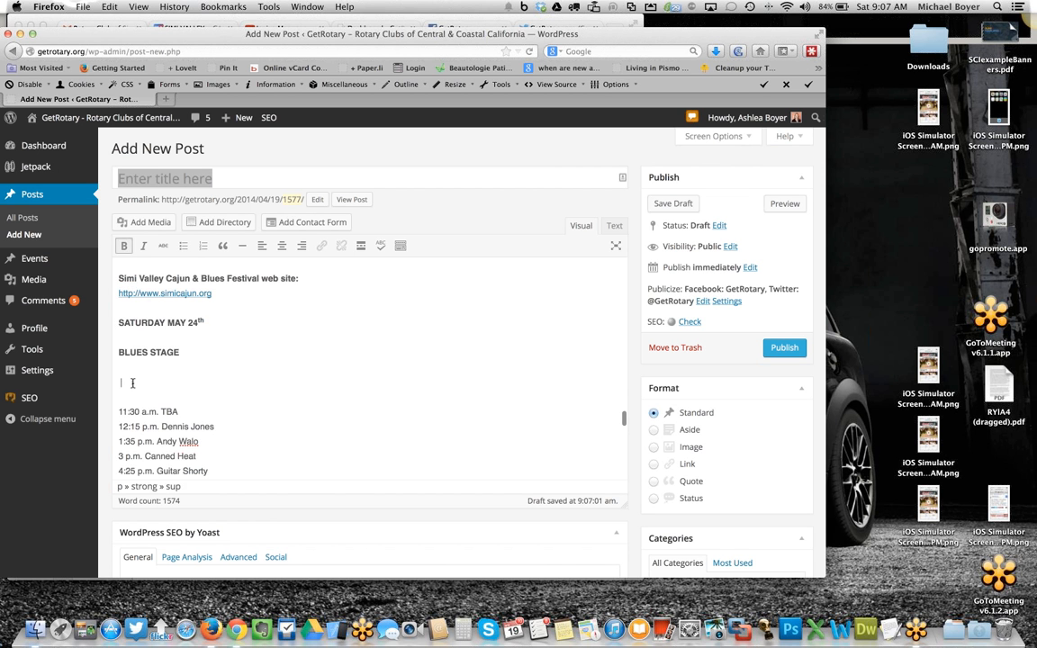
{"action": "key", "text": "BackSpace"}
{"action": "scroll", "coordinate": [229, 398], "scroll_direction": "down", "scroll_amount": 3}
{"action": "left_click", "coordinate": [178, 391]}
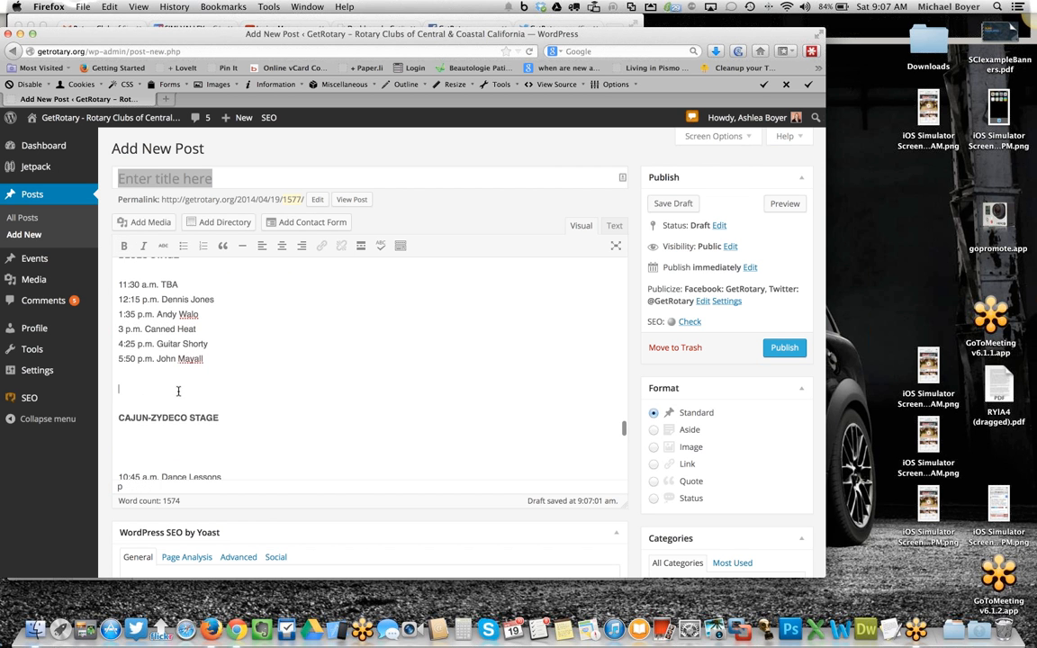
{"action": "key", "text": "BackSpace"}
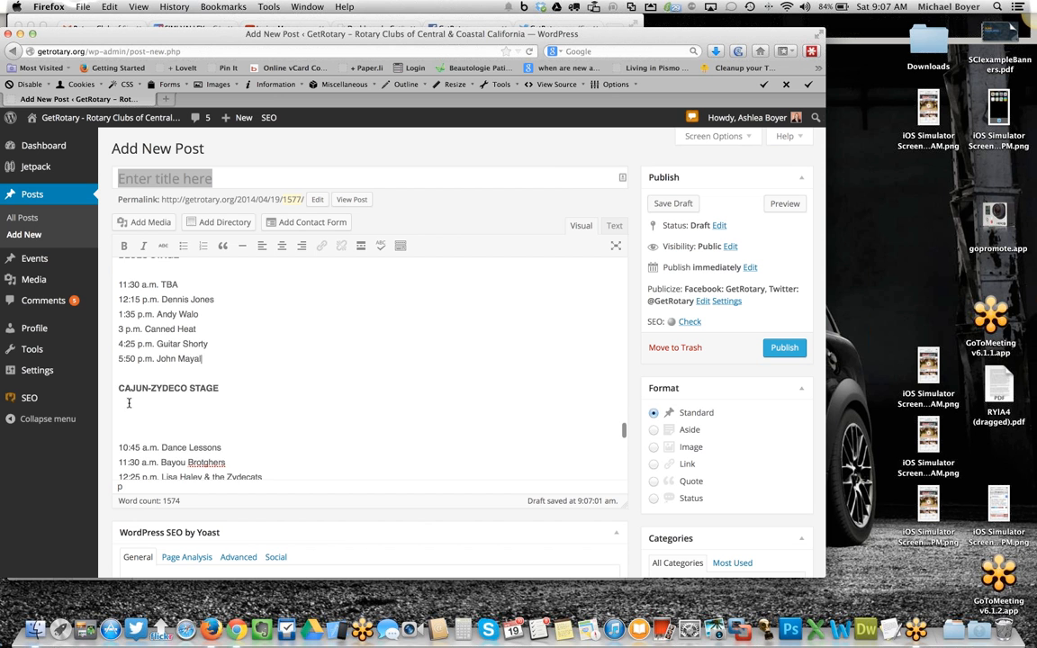
{"action": "key", "text": "Return"}
{"action": "key", "text": "BackSpace"}
{"action": "left_click", "coordinate": [127, 409]}
{"action": "key", "text": "BackSpace"}
{"action": "scroll", "coordinate": [139, 416], "scroll_direction": "down", "scroll_amount": 4}
{"action": "key", "text": "BackSpace"}
{"action": "scroll", "coordinate": [135, 412], "scroll_direction": "down", "scroll_amount": 2}
{"action": "left_click", "coordinate": [126, 390]}
{"action": "key", "text": "BackSpace"}
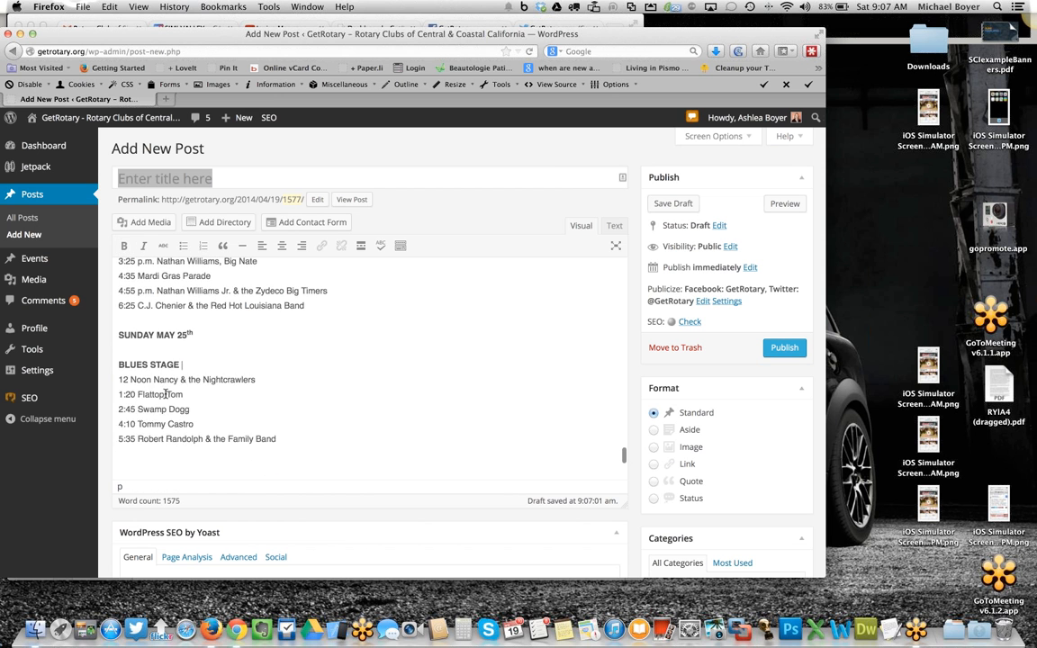
{"action": "scroll", "coordinate": [174, 408], "scroll_direction": "down", "scroll_amount": 3}
{"action": "left_click", "coordinate": [144, 384]}
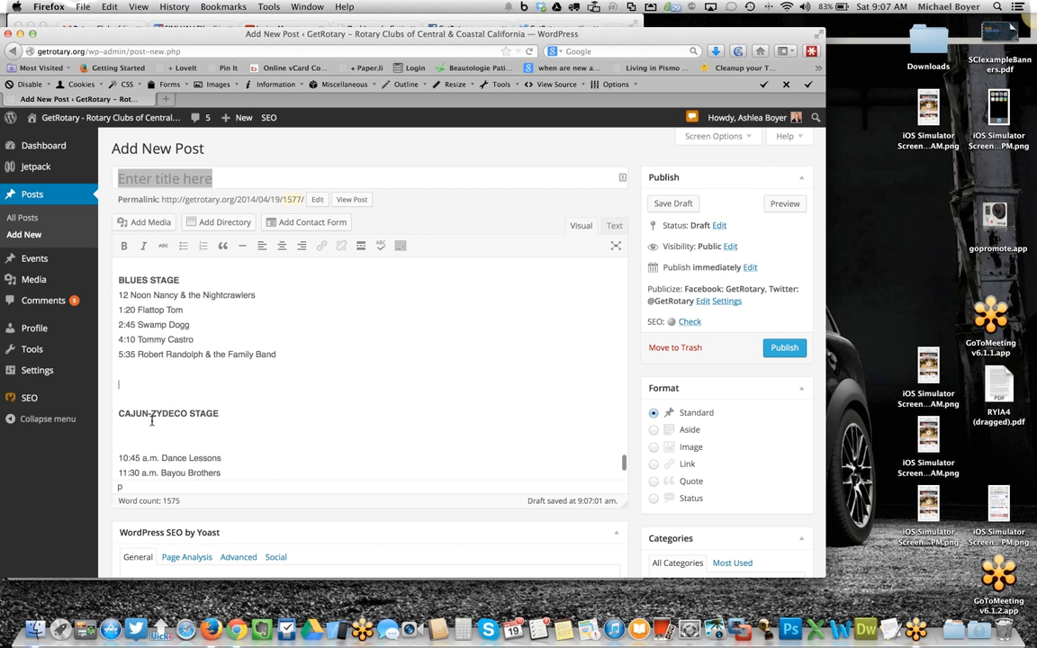
{"action": "key", "text": "BackSpace"}
{"action": "left_click", "coordinate": [129, 405]}
{"action": "key", "text": "BackSpace"}
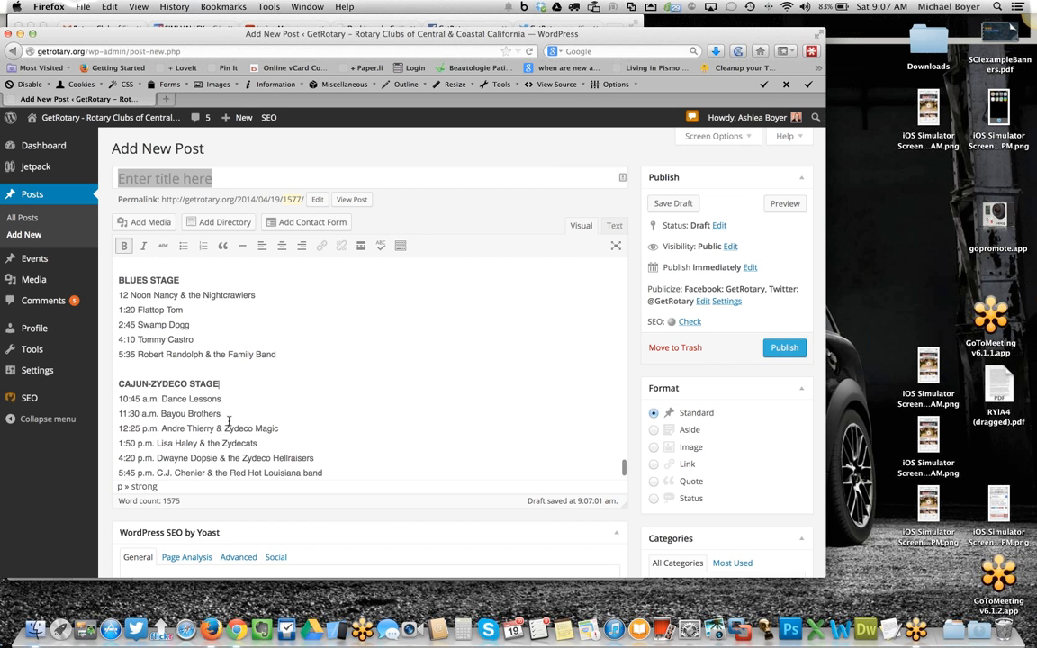
- Scroll through the finished post text and down to the Categories list to review it
{"action": "scroll", "coordinate": [228, 420], "scroll_direction": "down", "scroll_amount": 1}
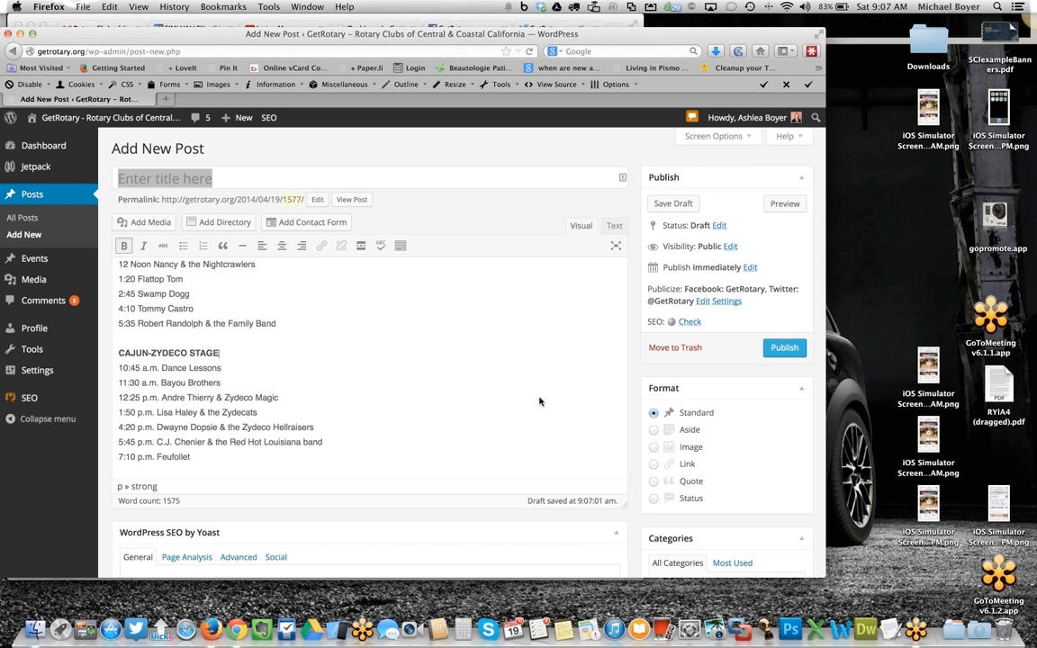
{"action": "scroll", "coordinate": [535, 400], "scroll_direction": "up", "scroll_amount": 15}
{"action": "scroll", "coordinate": [540, 398], "scroll_direction": "up", "scroll_amount": 5}
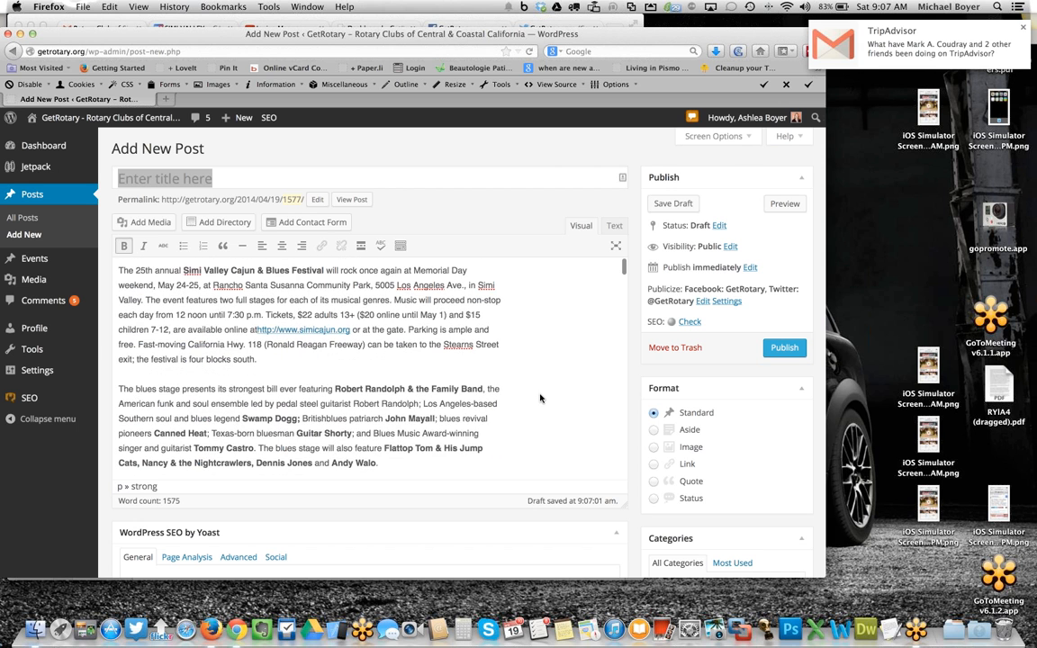
{"action": "scroll", "coordinate": [783, 434], "scroll_direction": "down", "scroll_amount": 3}
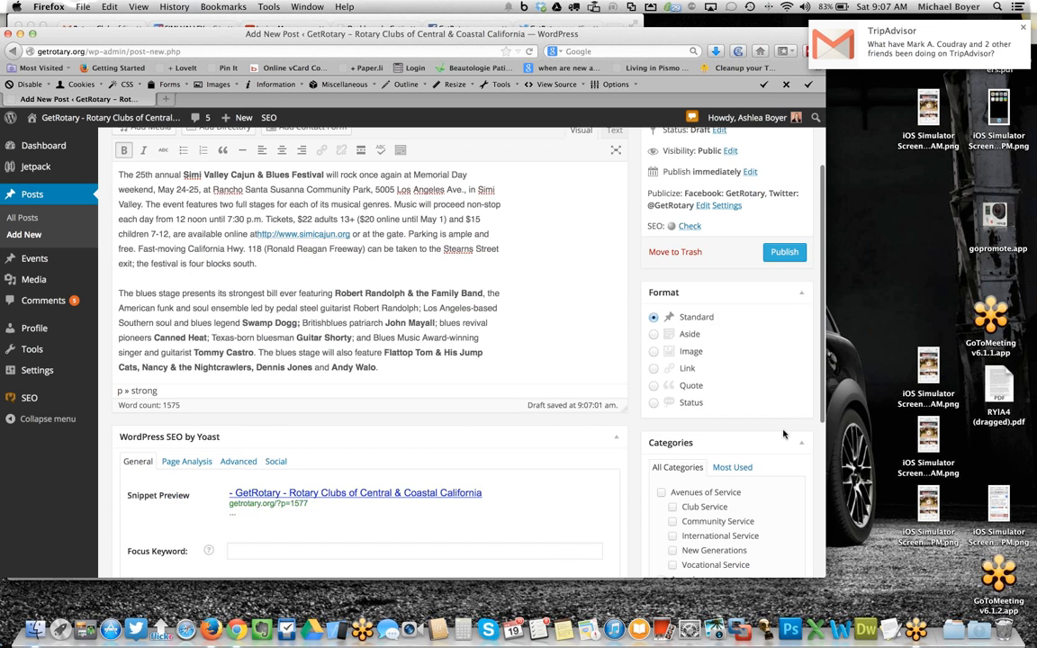
{"action": "scroll", "coordinate": [785, 434], "scroll_direction": "up", "scroll_amount": 3}
{"action": "scroll", "coordinate": [752, 410], "scroll_direction": "down", "scroll_amount": 1}
{"action": "scroll", "coordinate": [752, 411], "scroll_direction": "down", "scroll_amount": 4}
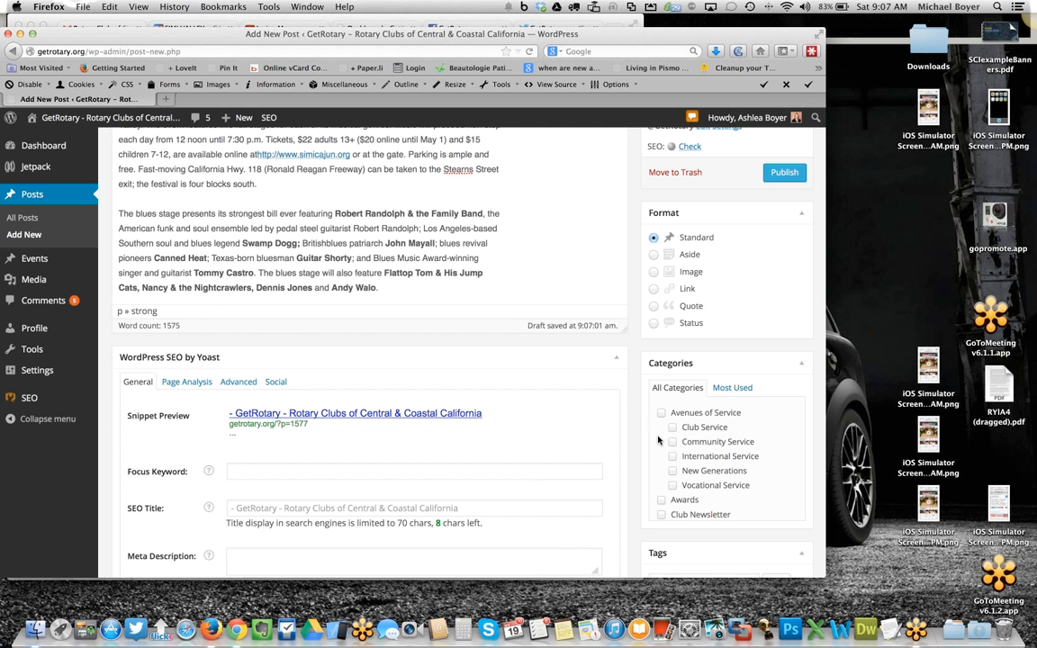
{"action": "scroll", "coordinate": [670, 445], "scroll_direction": "down", "scroll_amount": 3}
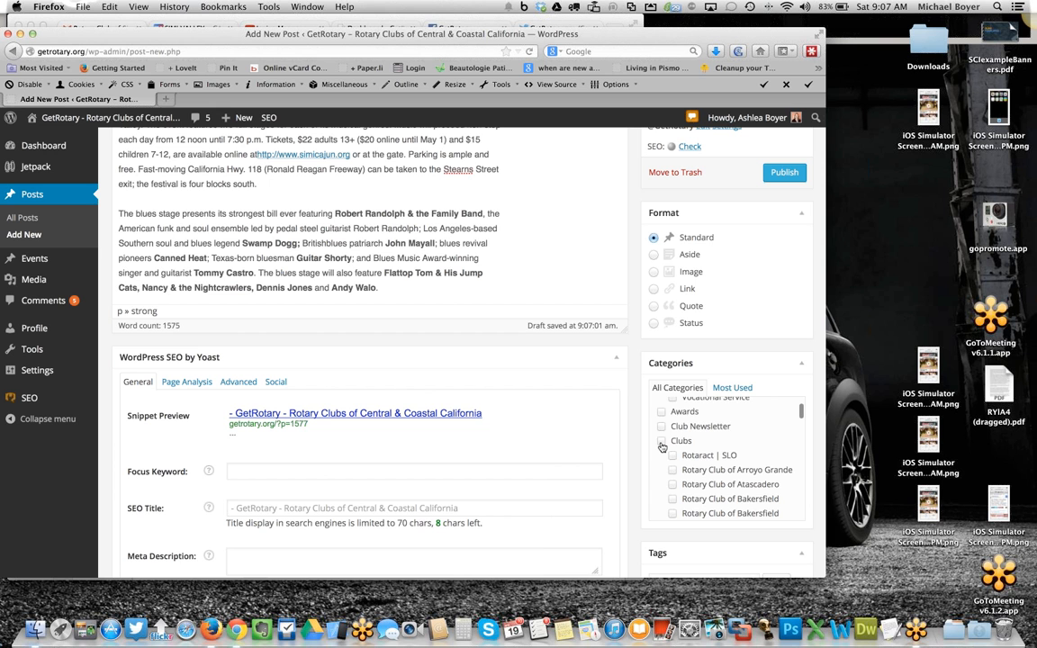
- Scroll through the category list and tick the Rotary Club of Simi Sunrise category
{"action": "scroll", "coordinate": [662, 447], "scroll_direction": "down", "scroll_amount": 10}
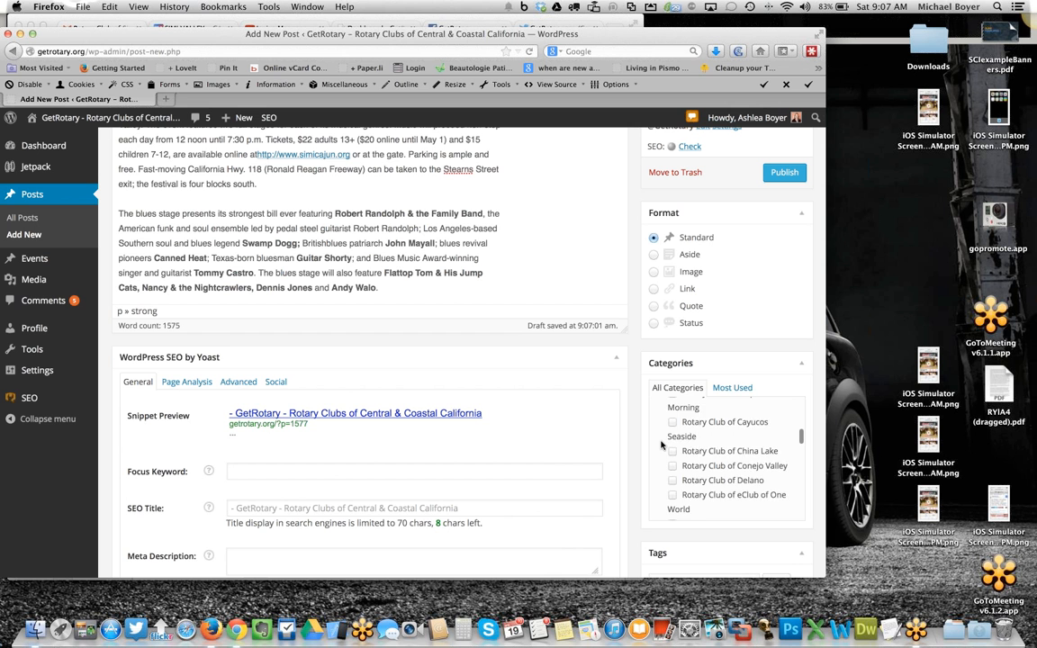
{"action": "scroll", "coordinate": [661, 445], "scroll_direction": "down", "scroll_amount": 10}
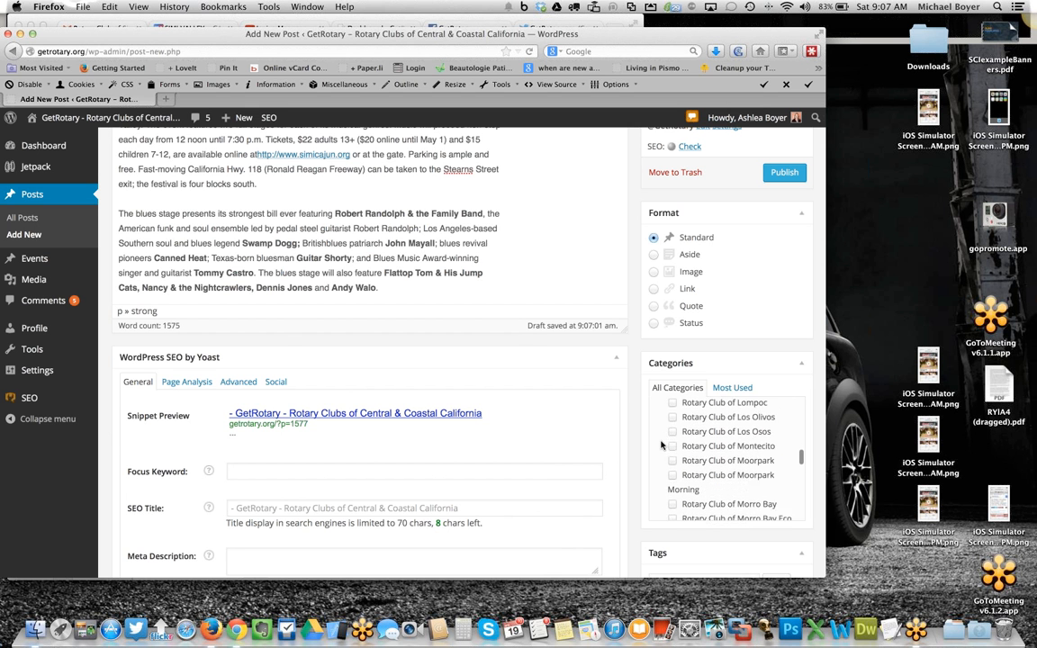
{"action": "scroll", "coordinate": [661, 445], "scroll_direction": "down", "scroll_amount": 4}
{"action": "scroll", "coordinate": [661, 446], "scroll_direction": "down", "scroll_amount": 6}
{"action": "scroll", "coordinate": [661, 446], "scroll_direction": "down", "scroll_amount": 5}
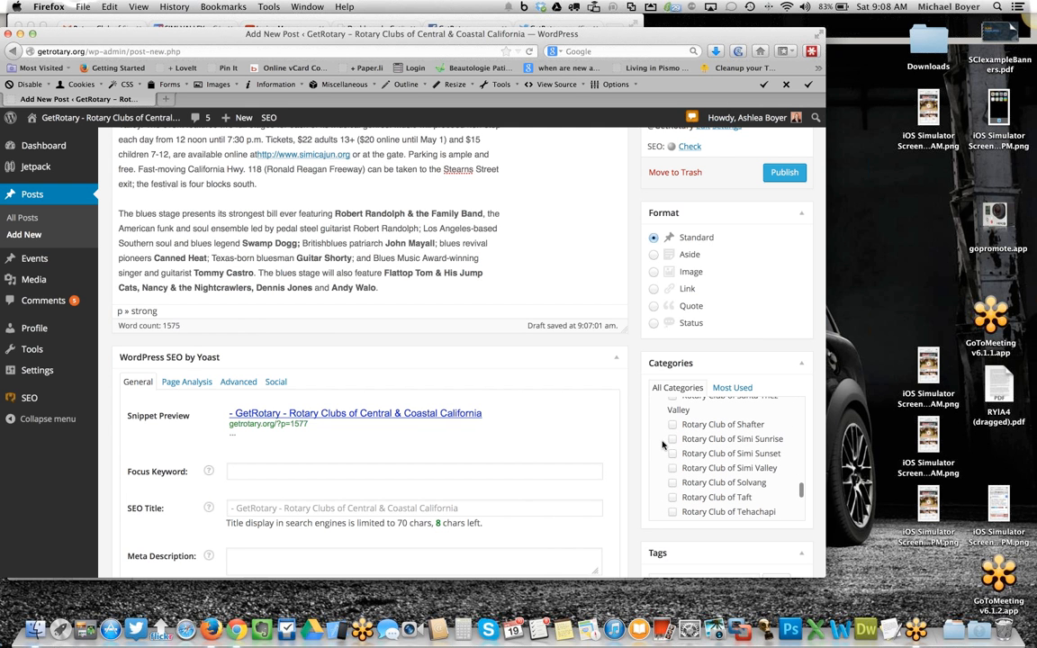
{"action": "left_click", "coordinate": [672, 439]}
- Copy the festival name "Simi Valley Cajun & Blues Festival" from the opening paragraph and paste it as the post title
{"action": "scroll", "coordinate": [385, 245], "scroll_direction": "up", "scroll_amount": 5}
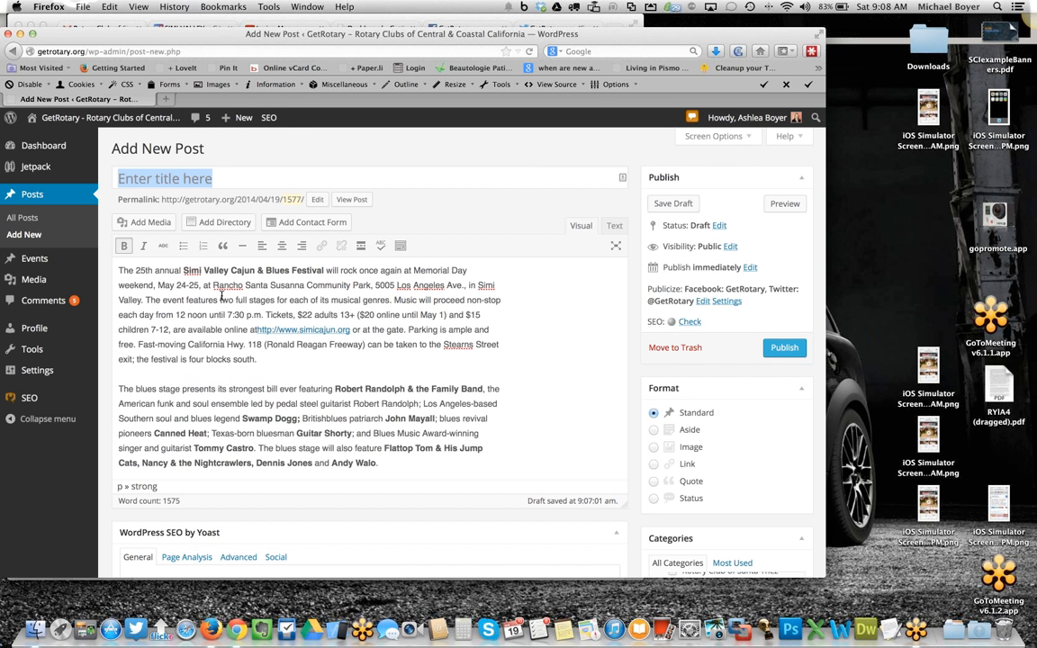
{"action": "left_click_drag", "start_coordinate": [184, 270], "coordinate": [325, 270]}
{"action": "key", "text": "ctrl+c"}
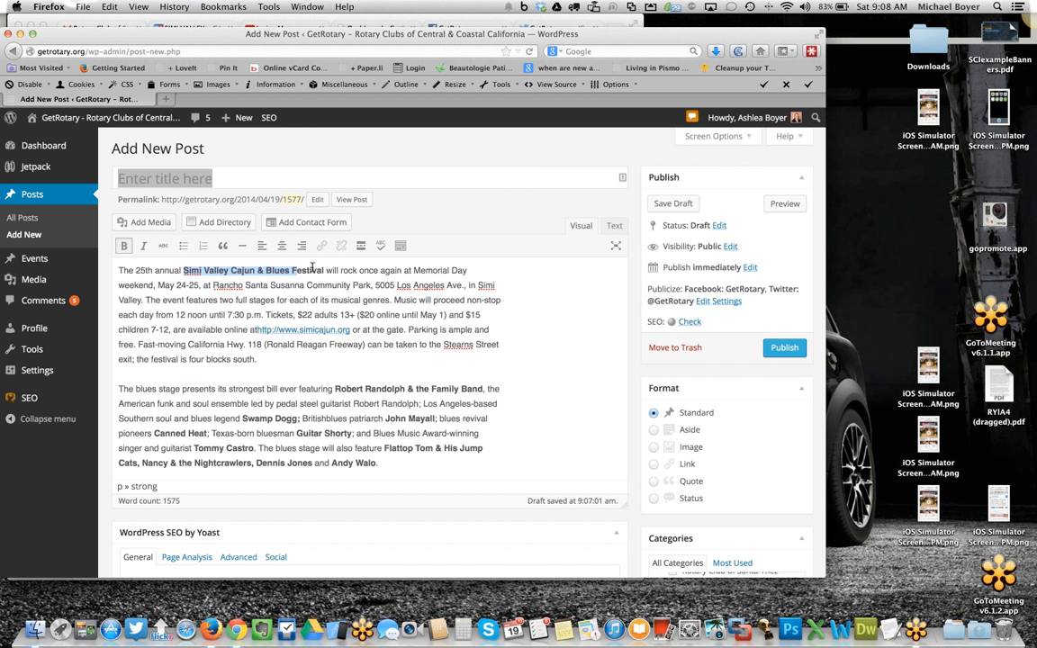
{"action": "scroll", "coordinate": [286, 274], "scroll_direction": "down", "scroll_amount": 1}
{"action": "scroll", "coordinate": [282, 278], "scroll_direction": "up", "scroll_amount": 1}
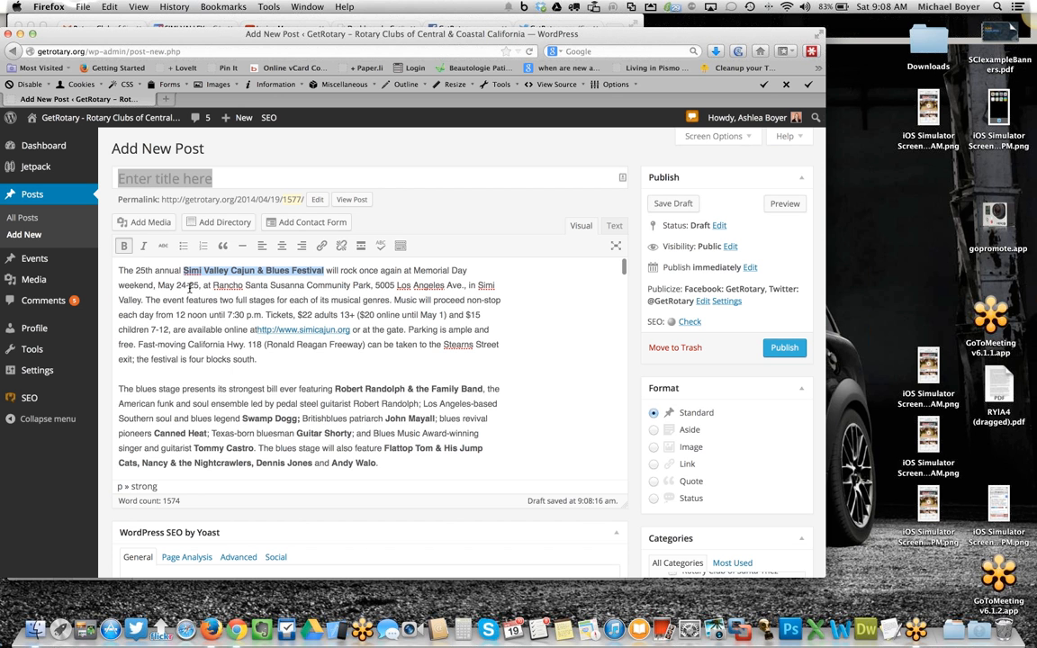
{"action": "left_click", "coordinate": [220, 184]}
{"action": "key", "text": "ctrl+v"}
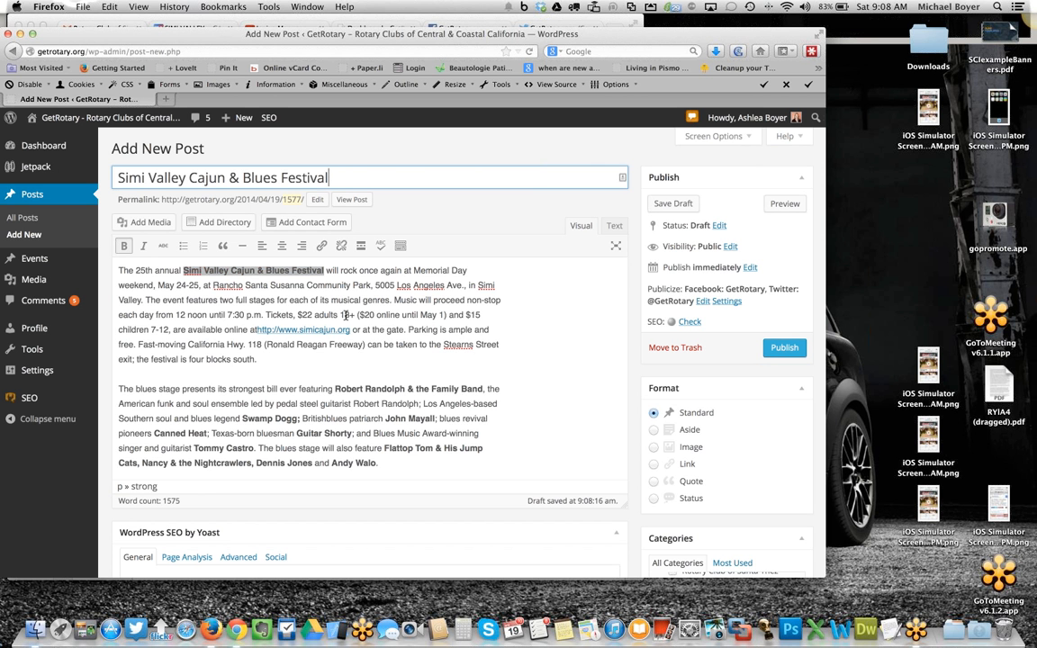
- Scroll through the post body to review the text
{"action": "left_click", "coordinate": [344, 316]}
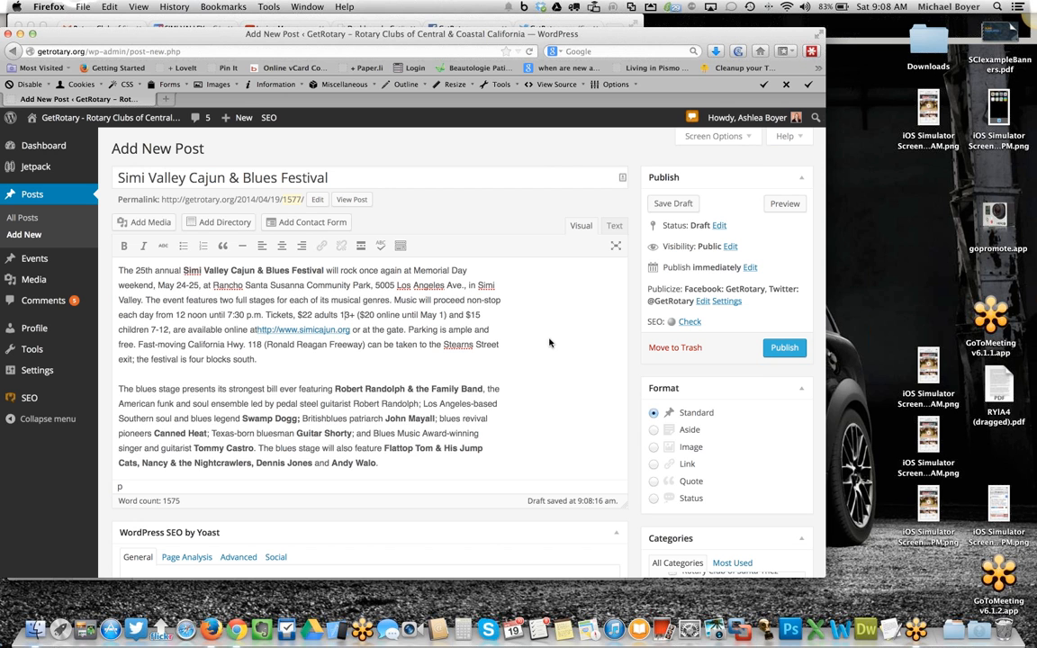
{"action": "scroll", "coordinate": [551, 345], "scroll_direction": "down", "scroll_amount": 3}
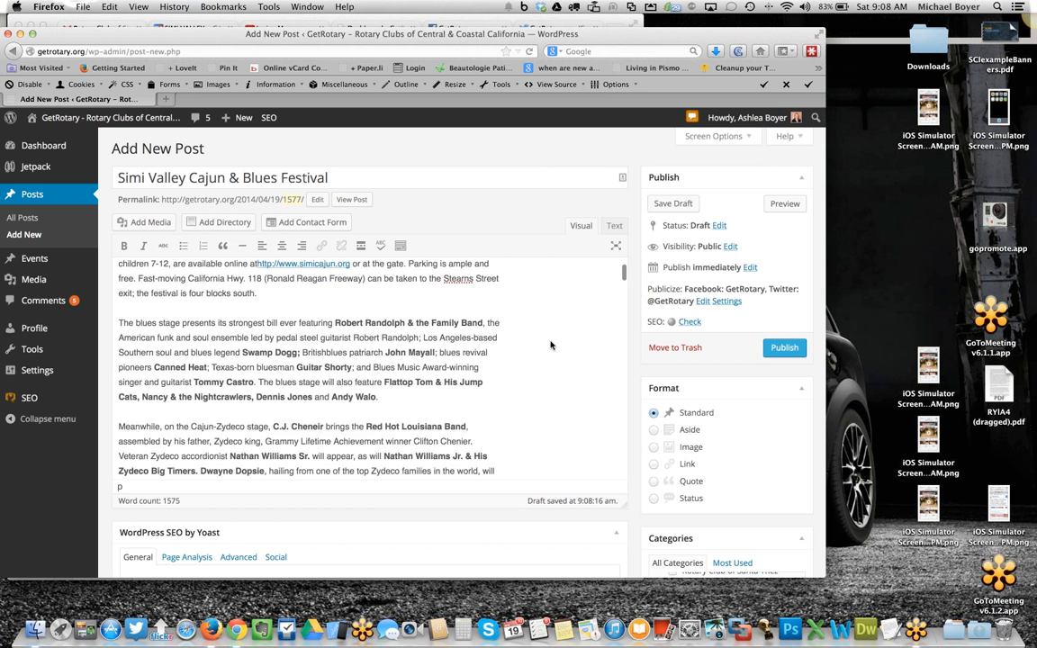
{"action": "scroll", "coordinate": [553, 347], "scroll_direction": "down", "scroll_amount": 20}
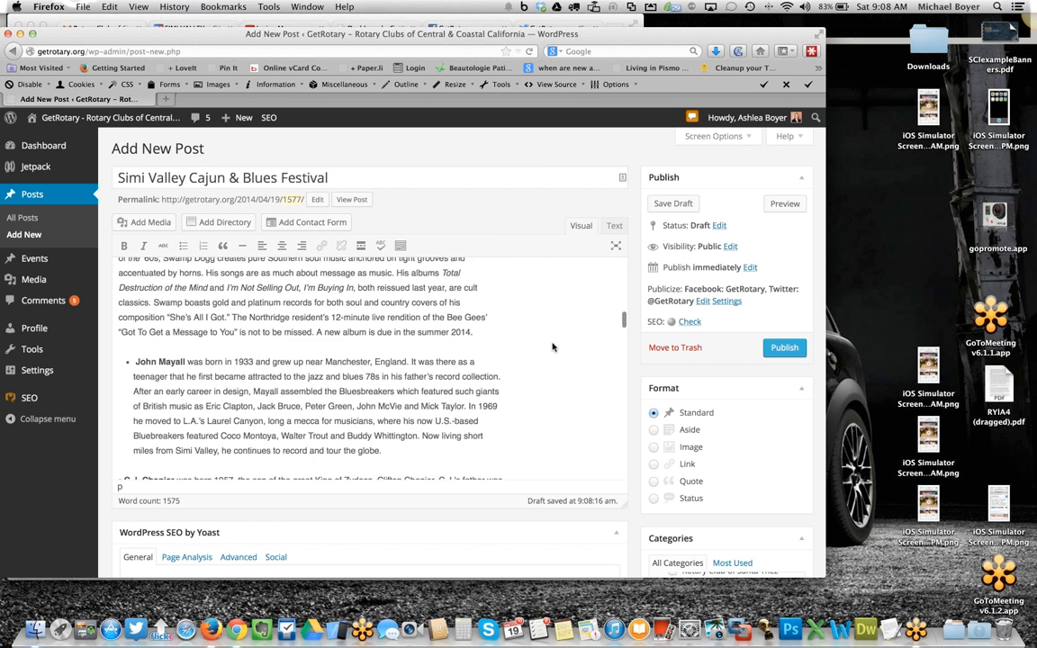
{"action": "scroll", "coordinate": [552, 347], "scroll_direction": "up", "scroll_amount": 20}
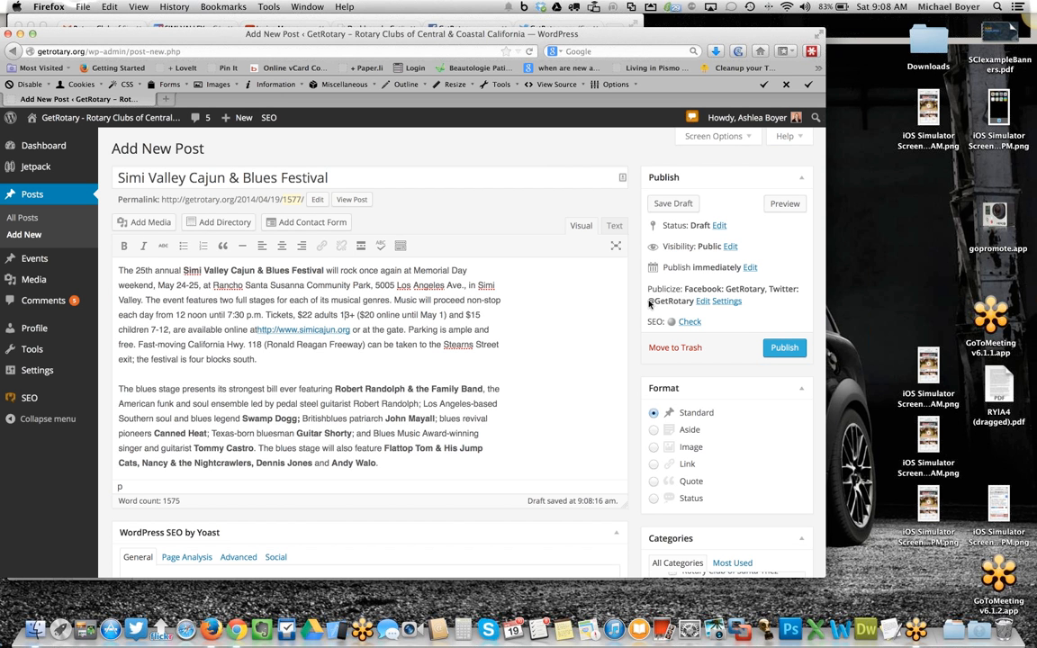
- Edit the Publicize custom message to read "Join us at the 2014 Simi Valley Cajun & Blues Festival"
{"action": "left_click", "coordinate": [702, 302]}
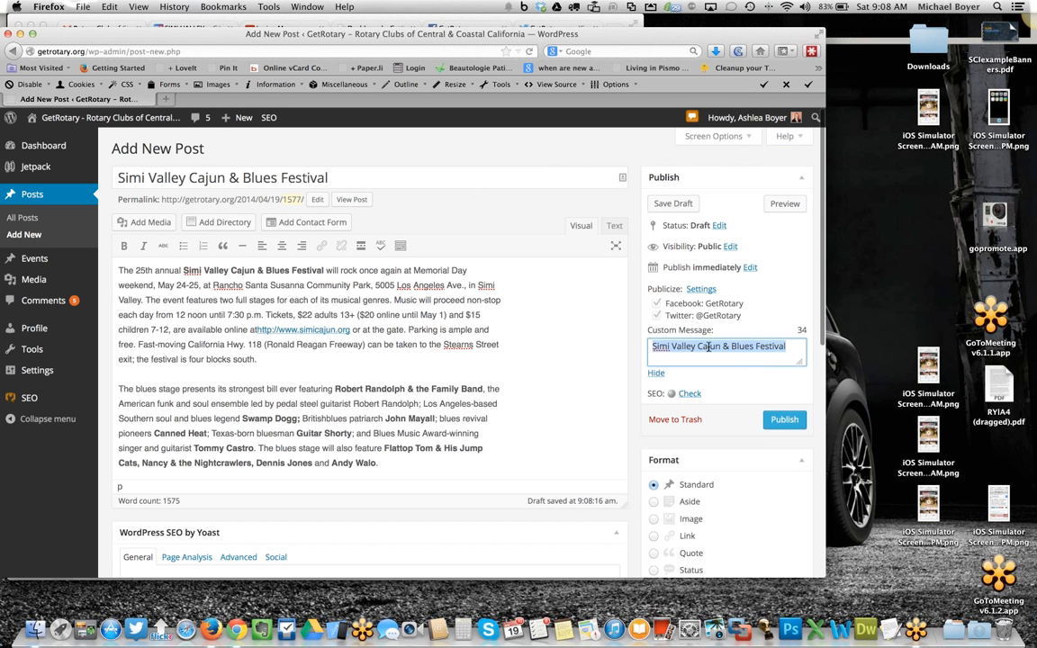
{"action": "left_click", "coordinate": [651, 345]}
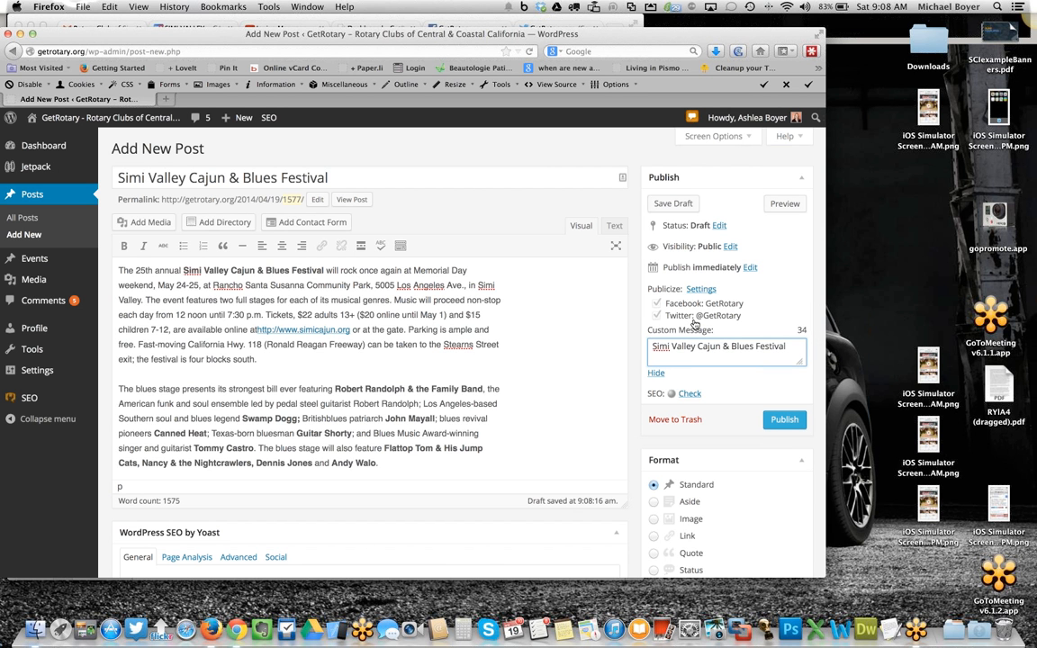
{"action": "type", "text": "Join us a"}
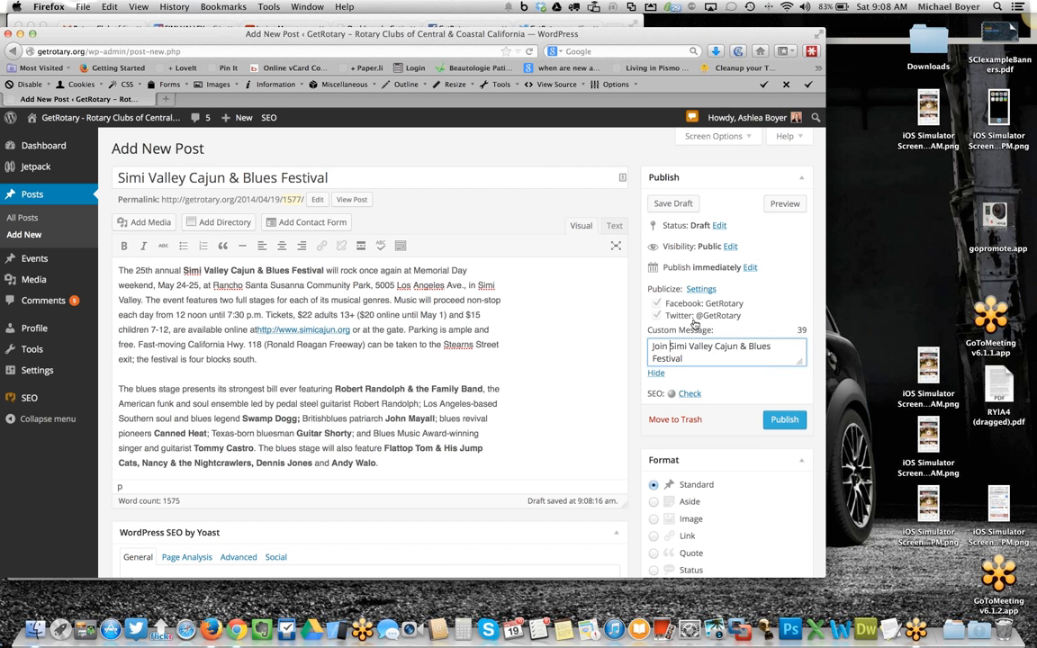
{"action": "type", "text": "t the"}
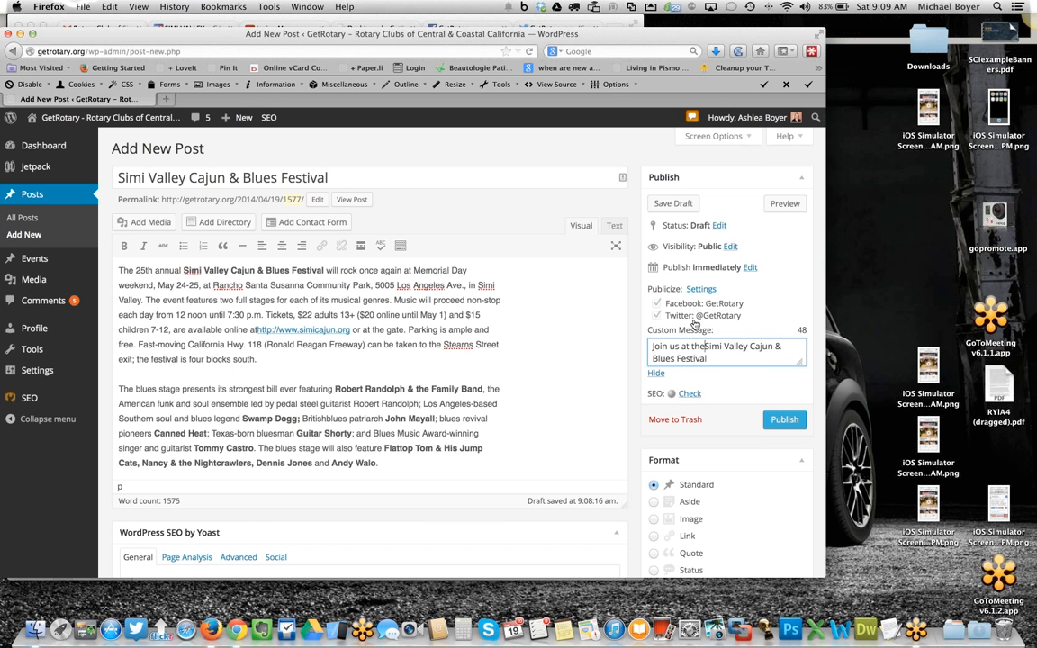
{"action": "type", "text": " 2014"}
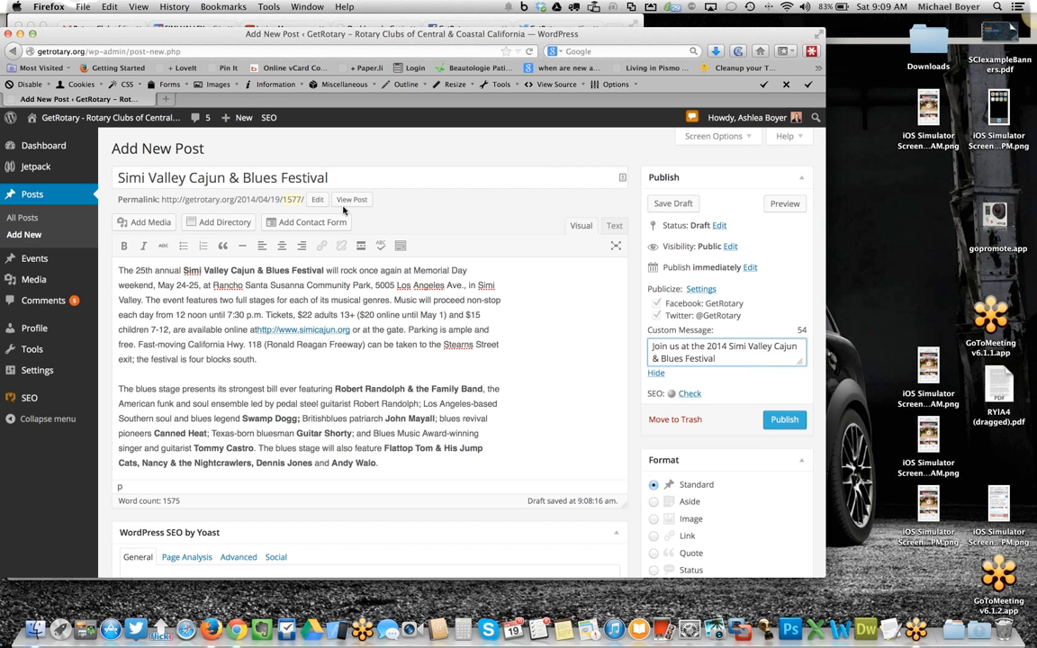
- Copy the post title and paste it as the permalink slug, then confirm the new permalink
{"action": "left_click", "coordinate": [342, 177]}
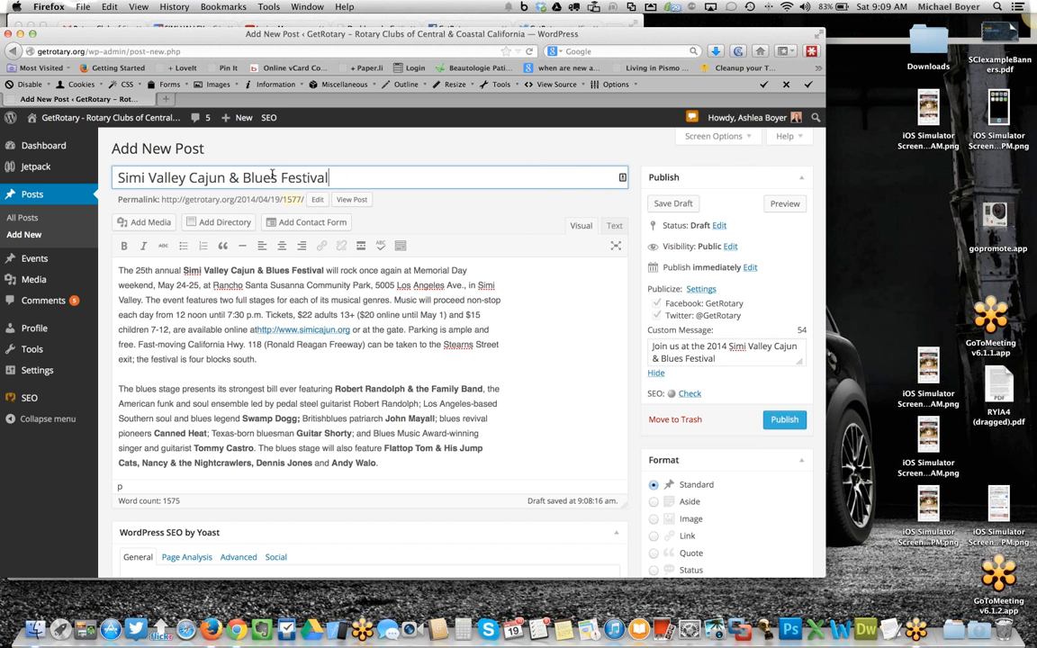
{"action": "left_click_drag", "start_coordinate": [344, 178], "coordinate": [58, 176]}
{"action": "key", "text": "super+c"}
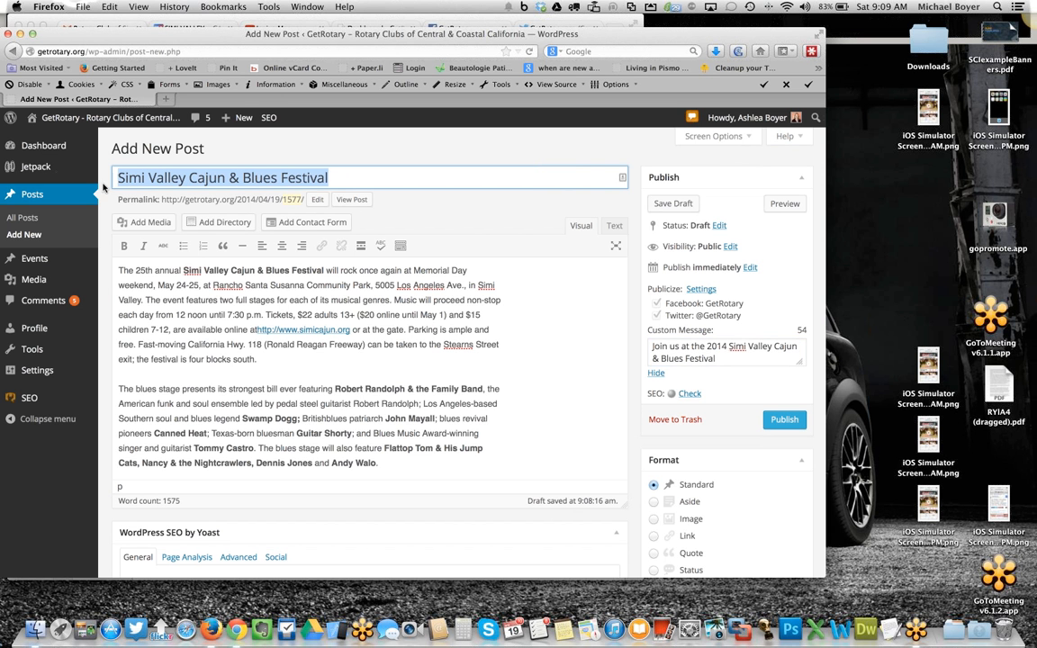
{"action": "left_click", "coordinate": [316, 199]}
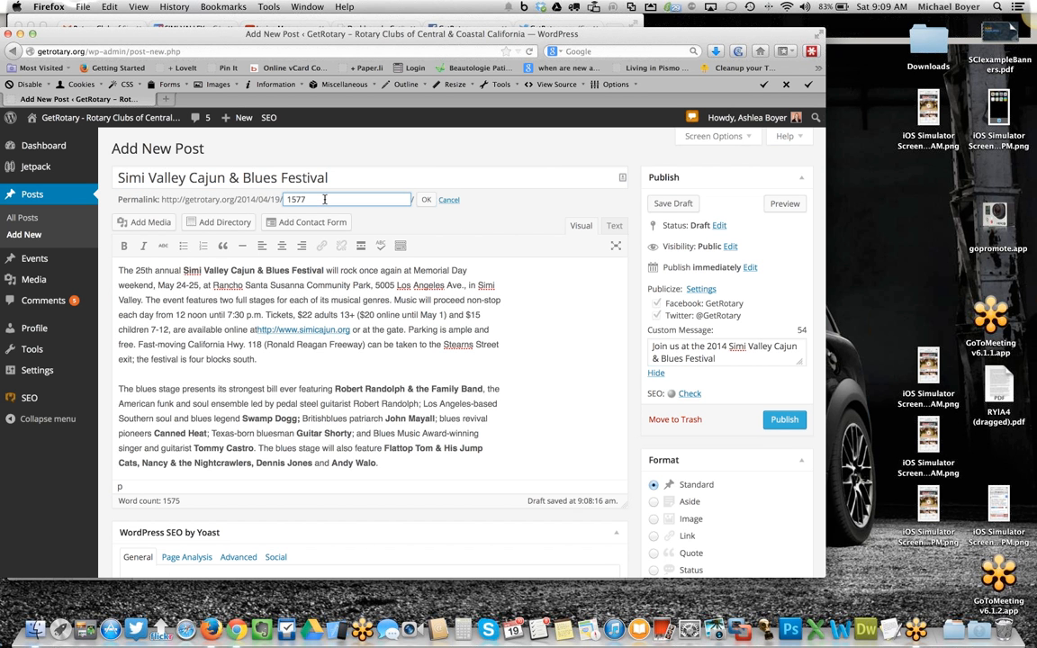
{"action": "key", "text": "super+v"}
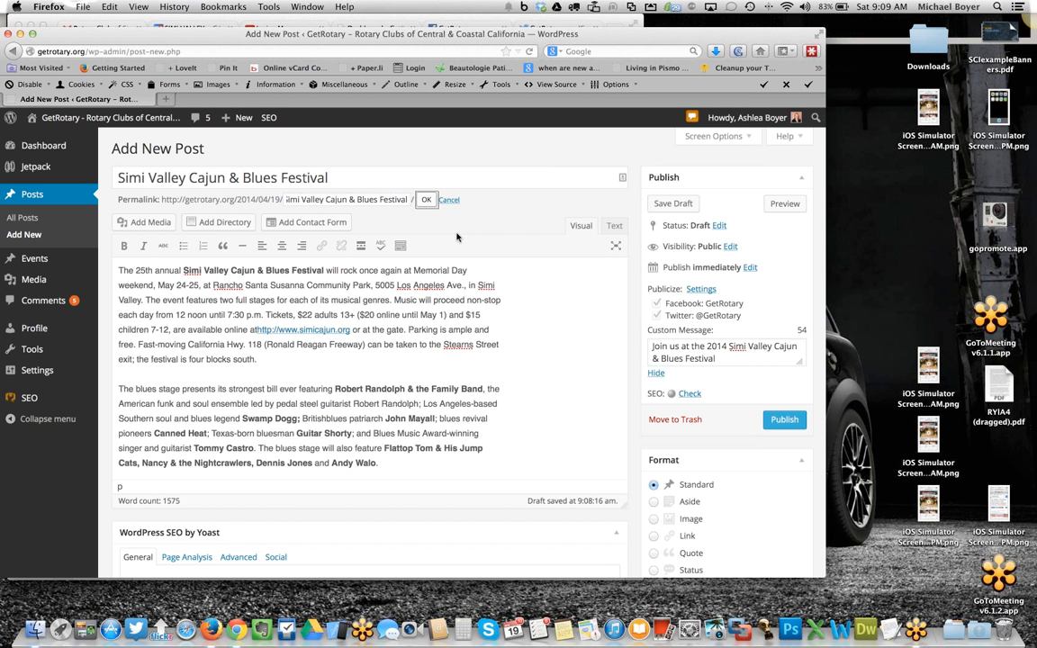
{"action": "left_click", "coordinate": [426, 199]}
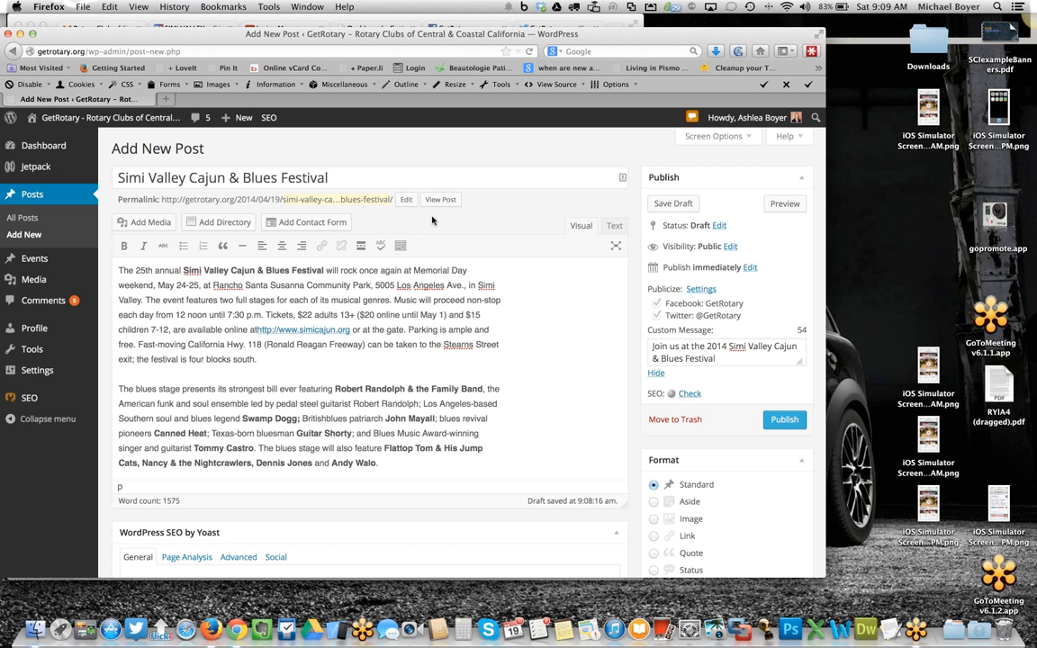
- Save the post as a draft
{"action": "scroll", "coordinate": [513, 333], "scroll_direction": "down", "scroll_amount": 2}
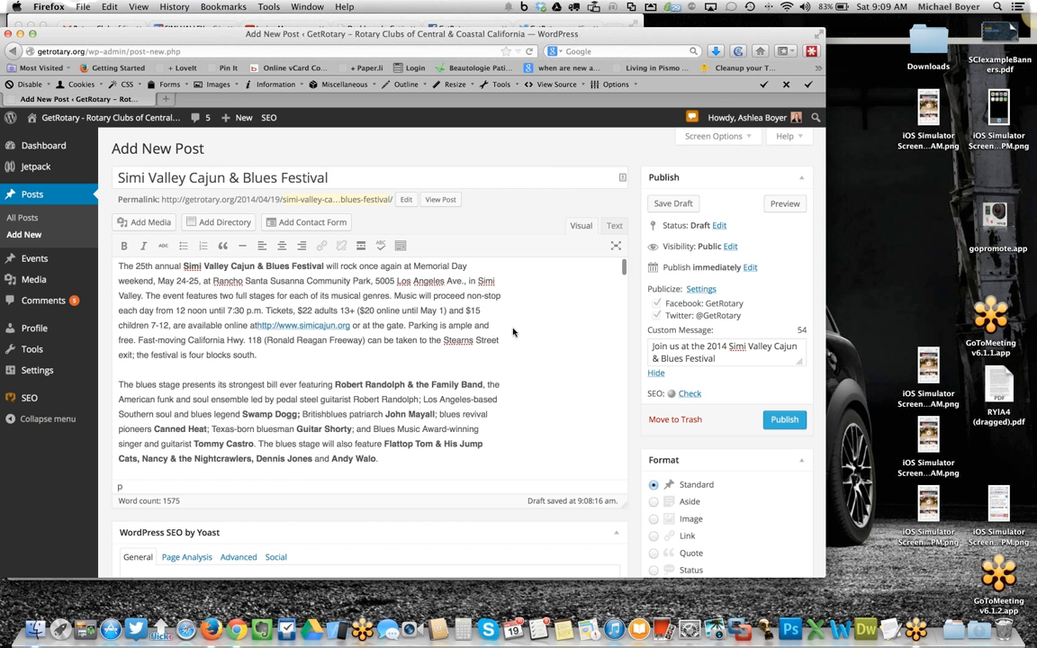
{"action": "scroll", "coordinate": [504, 337], "scroll_direction": "up", "scroll_amount": 2}
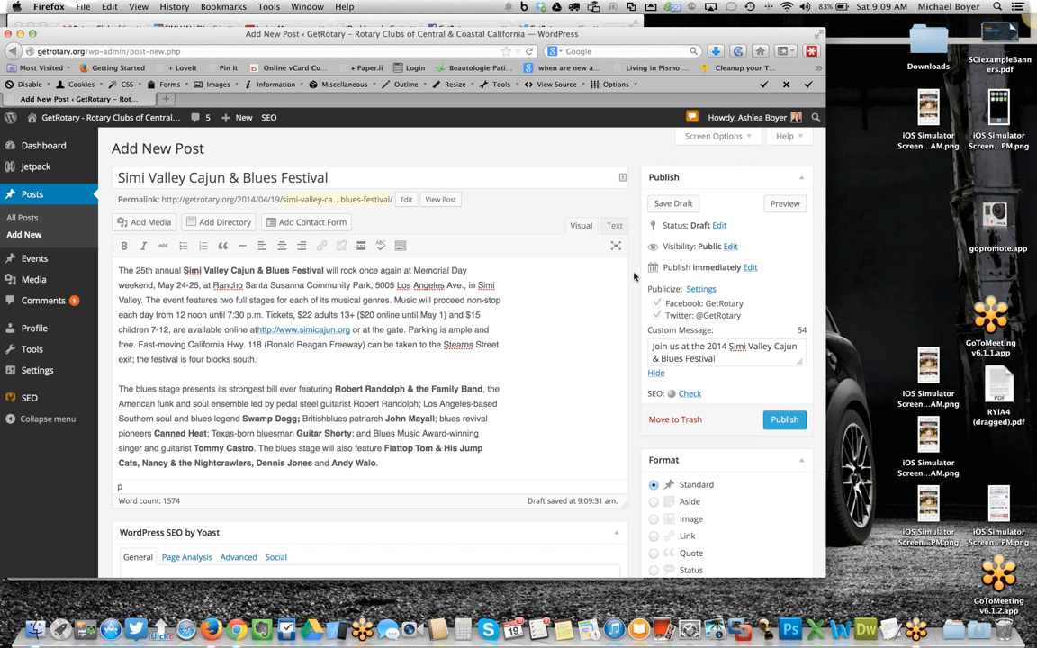
{"action": "left_click", "coordinate": [674, 203]}
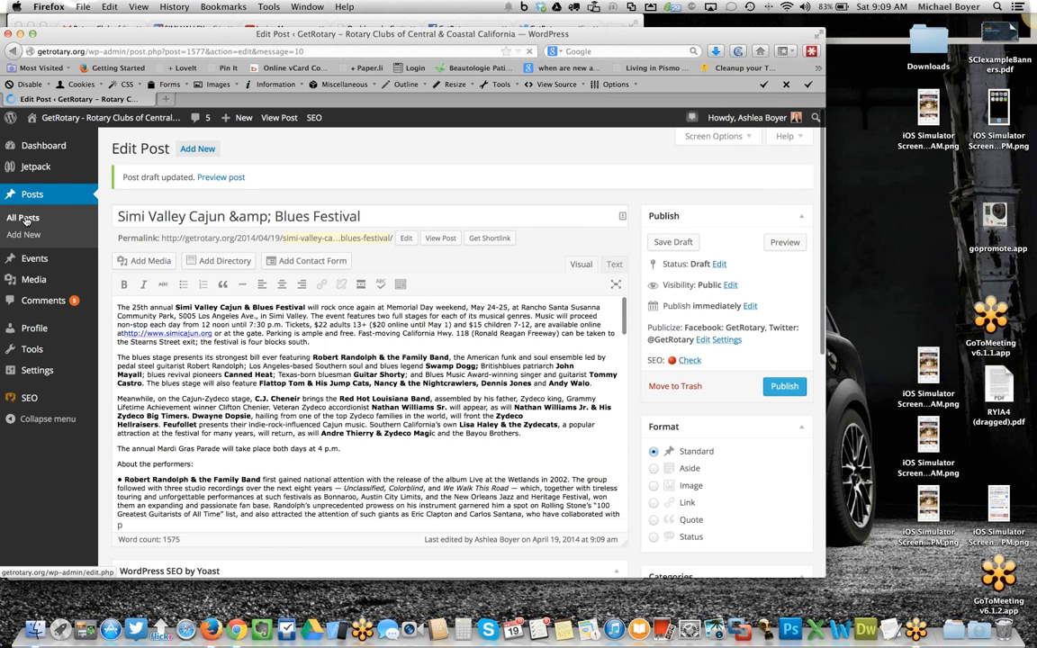
- Open the list of all posts and reopen the Simi Valley Cajun & Blues Festival draft for editing
{"action": "left_click", "coordinate": [24, 218]}
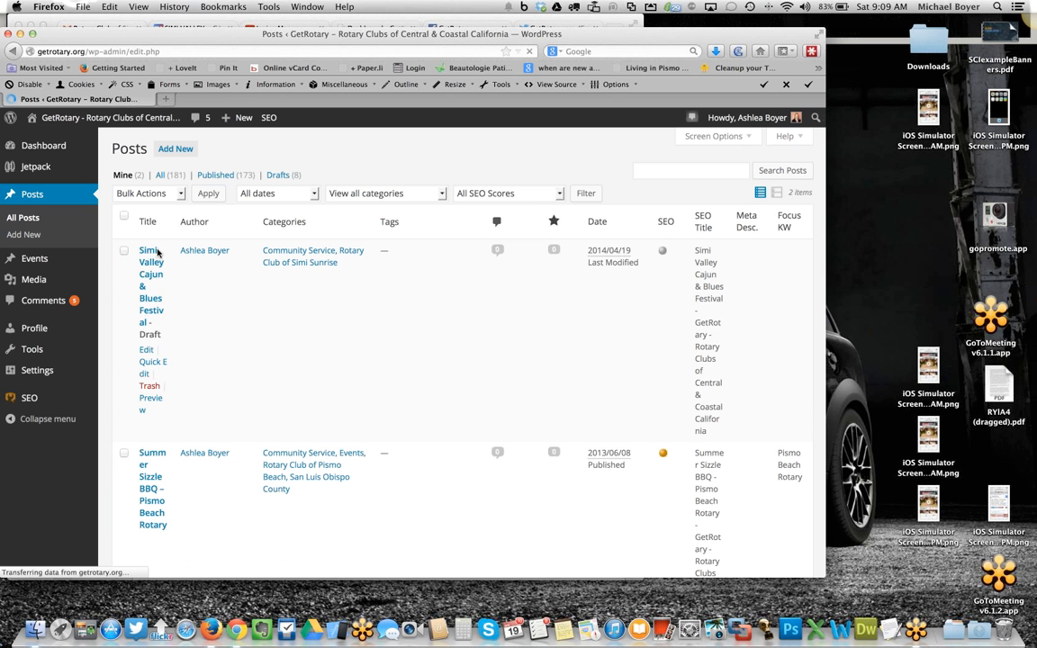
{"action": "left_click", "coordinate": [154, 278]}
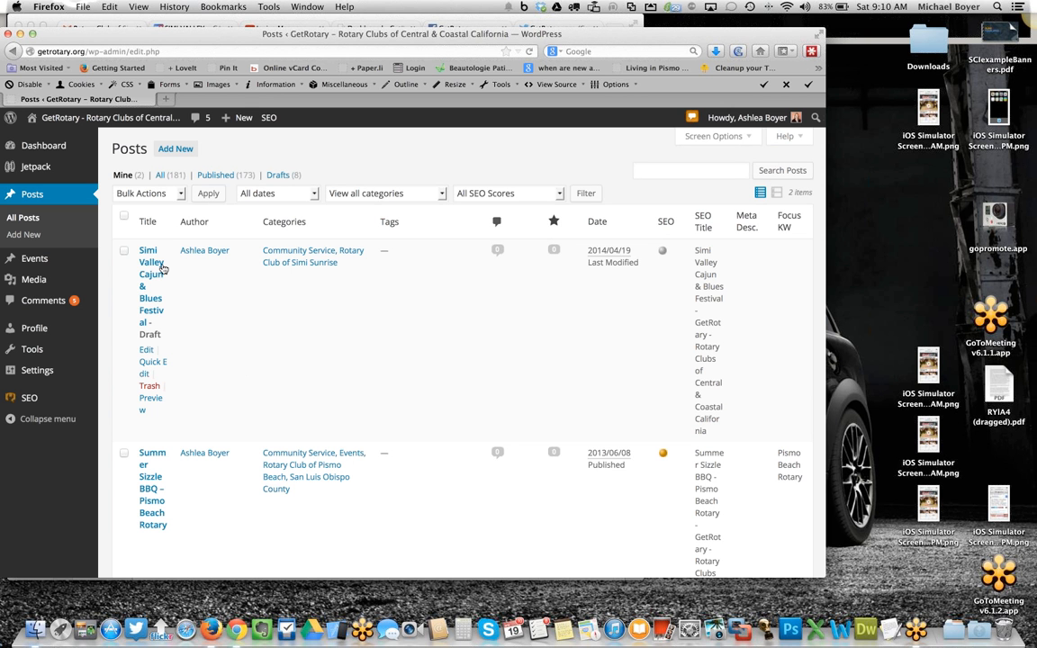
{"action": "left_click", "coordinate": [152, 266]}
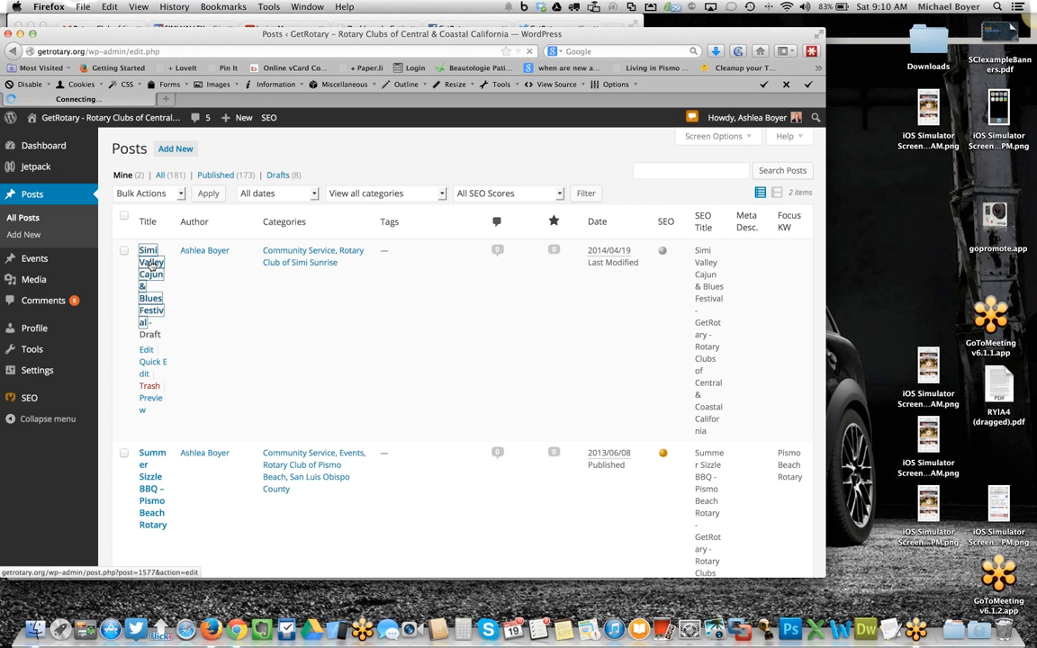
{"action": "scroll", "coordinate": [195, 204], "scroll_direction": "down", "scroll_amount": 5}
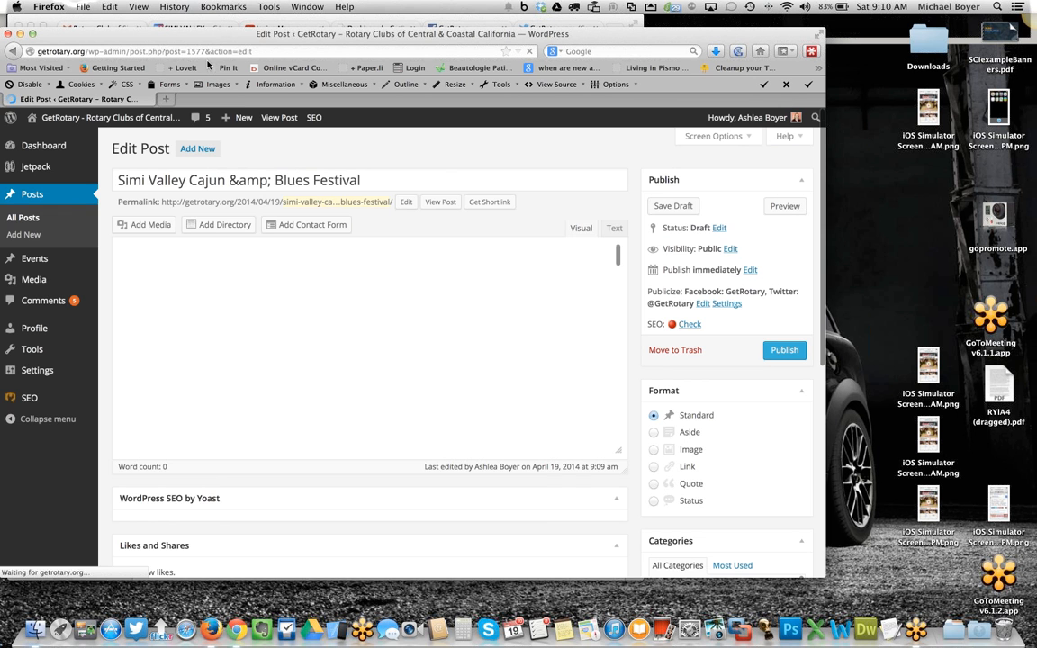
- Switch to Chrome, open the simicajun.org festival site tab and scroll down to its videos
{"action": "left_click_drag", "start_coordinate": [208, 36], "coordinate": [207, 69]}
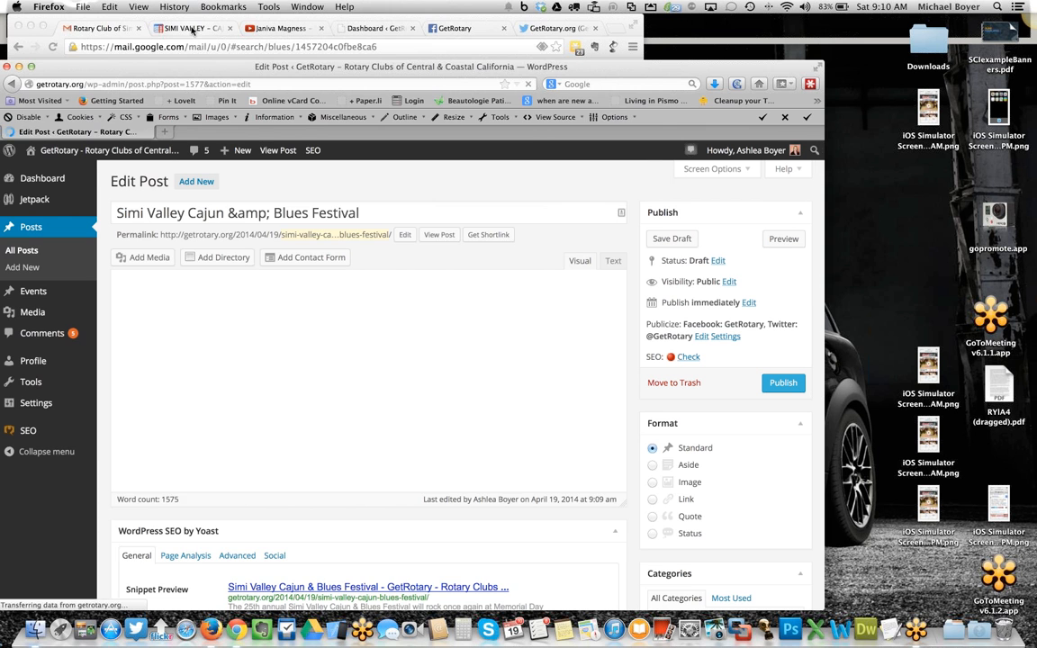
{"action": "left_click", "coordinate": [192, 28]}
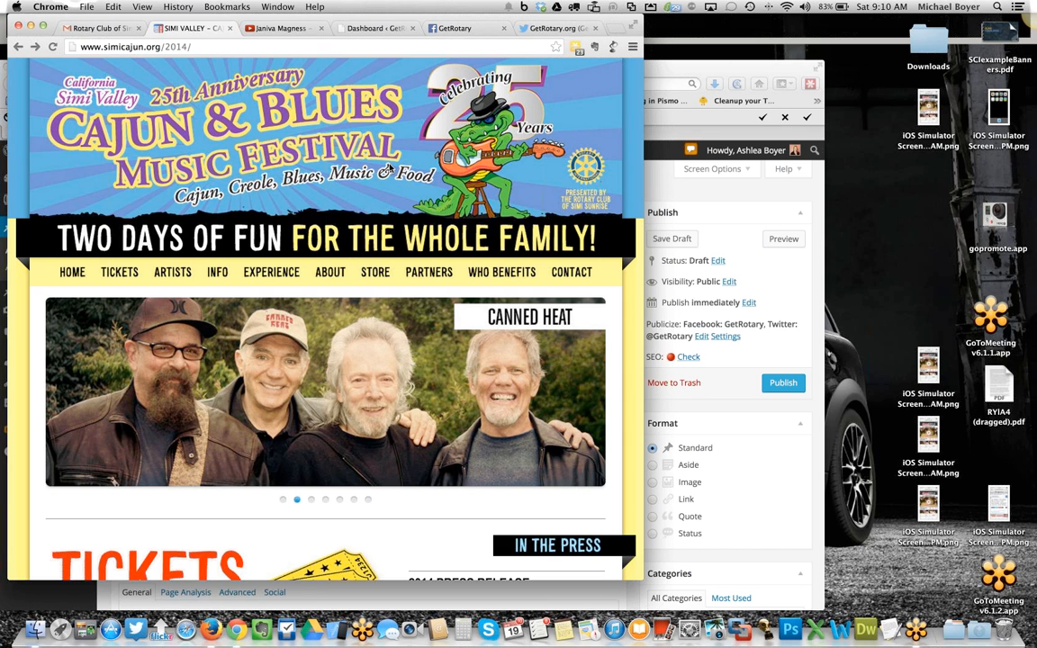
{"action": "scroll", "coordinate": [323, 270], "scroll_direction": "down", "scroll_amount": 5}
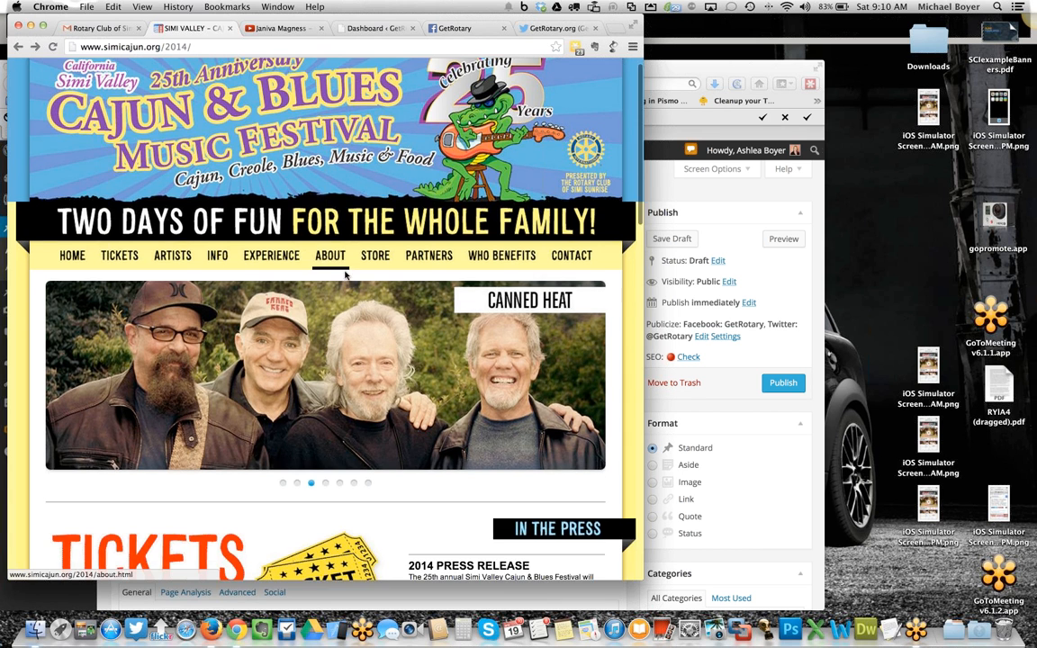
{"action": "scroll", "coordinate": [317, 305], "scroll_direction": "down", "scroll_amount": 3}
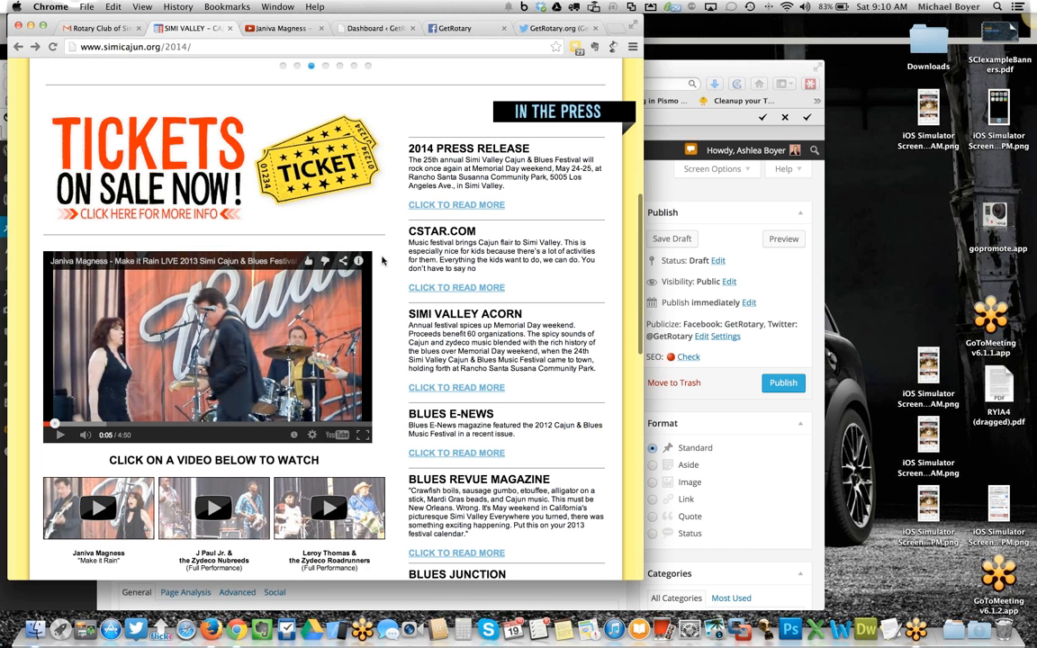
- Open the Janiva Magness festival video on YouTube and select its embed code from the Share options
{"action": "left_click", "coordinate": [340, 437]}
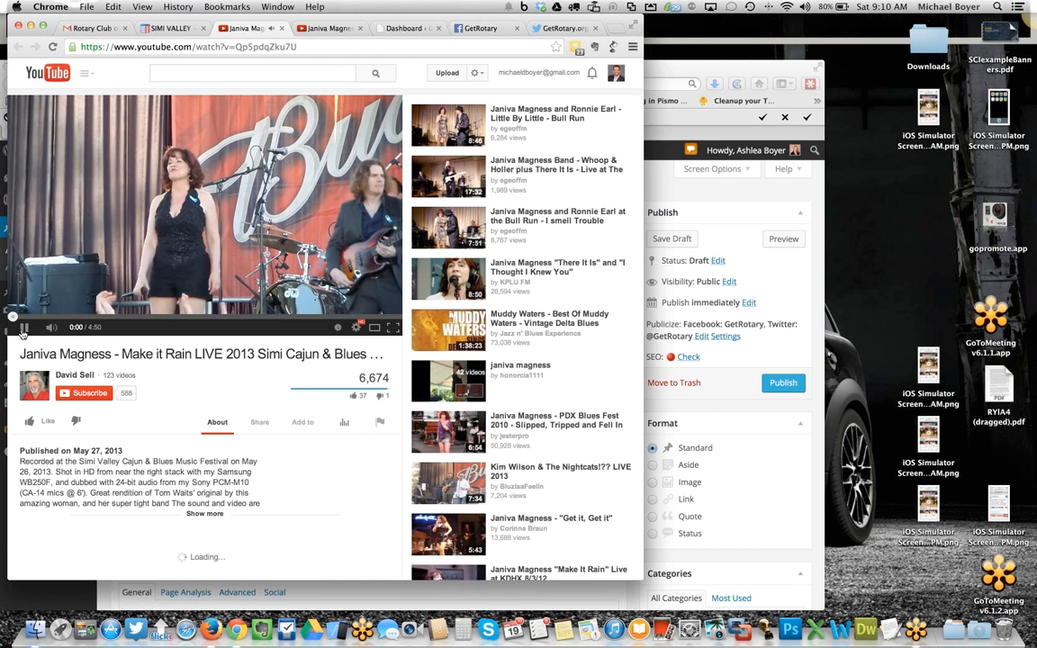
{"action": "key", "text": "space"}
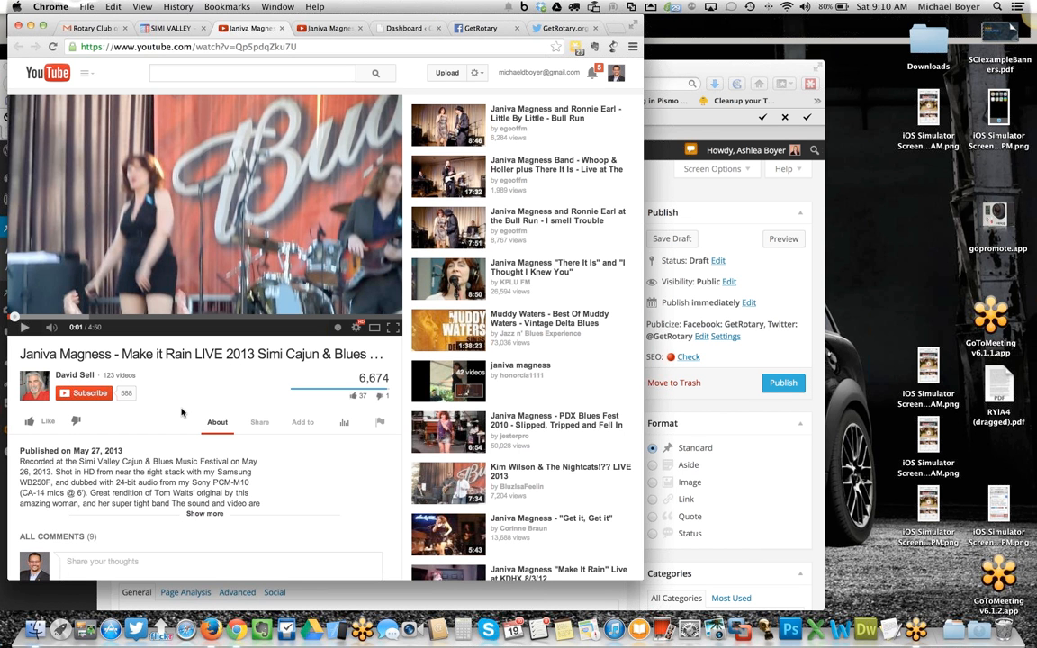
{"action": "left_click", "coordinate": [259, 423]}
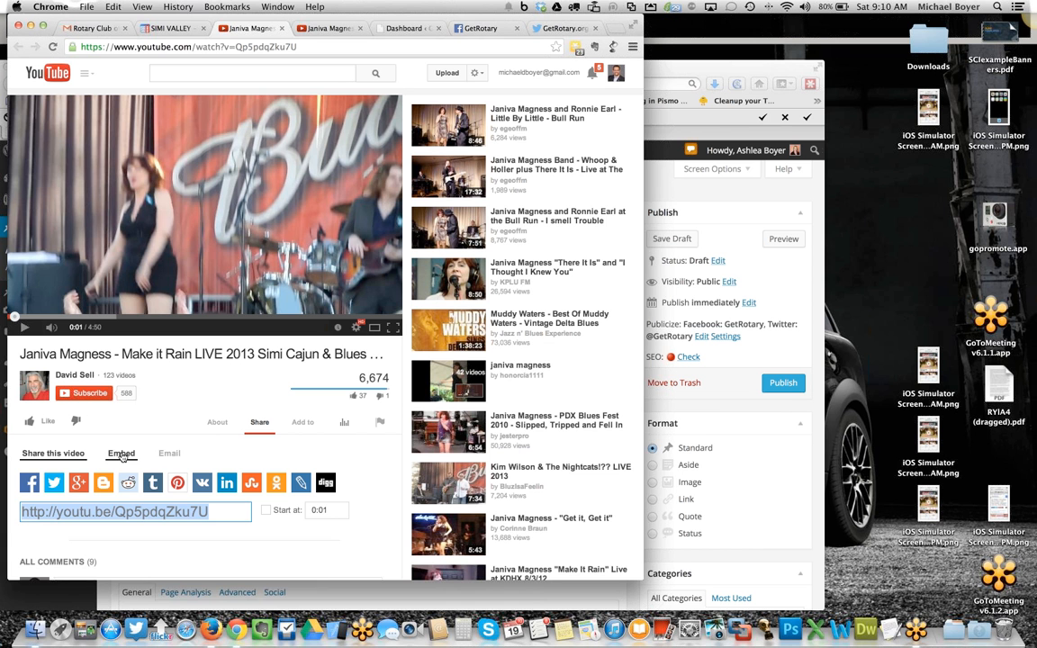
{"action": "left_click", "coordinate": [122, 454]}
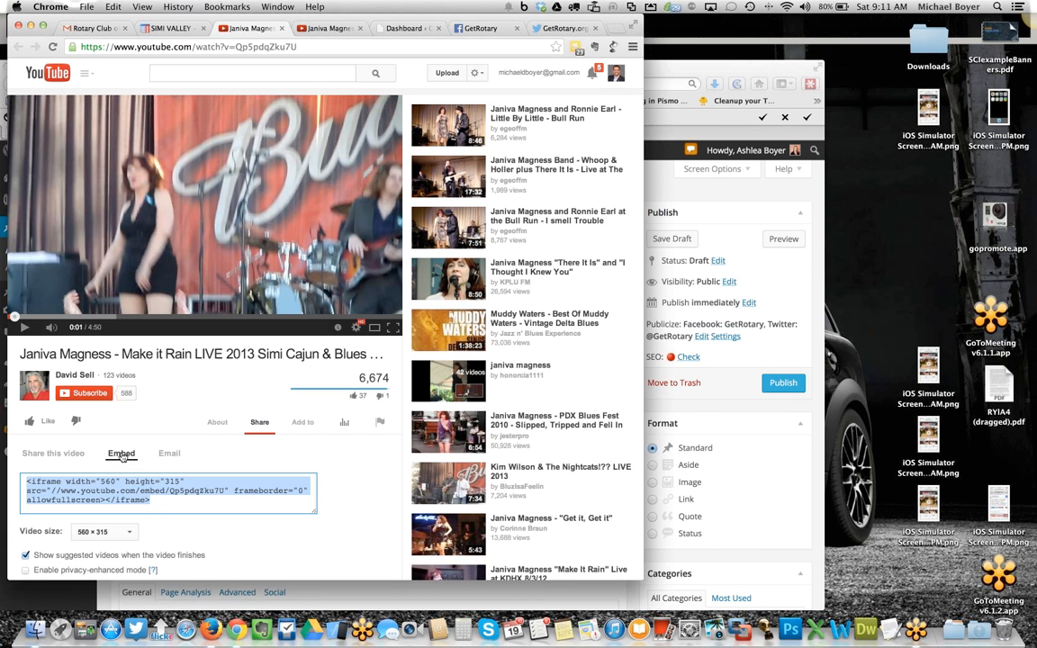
{"action": "left_click", "coordinate": [165, 505]}
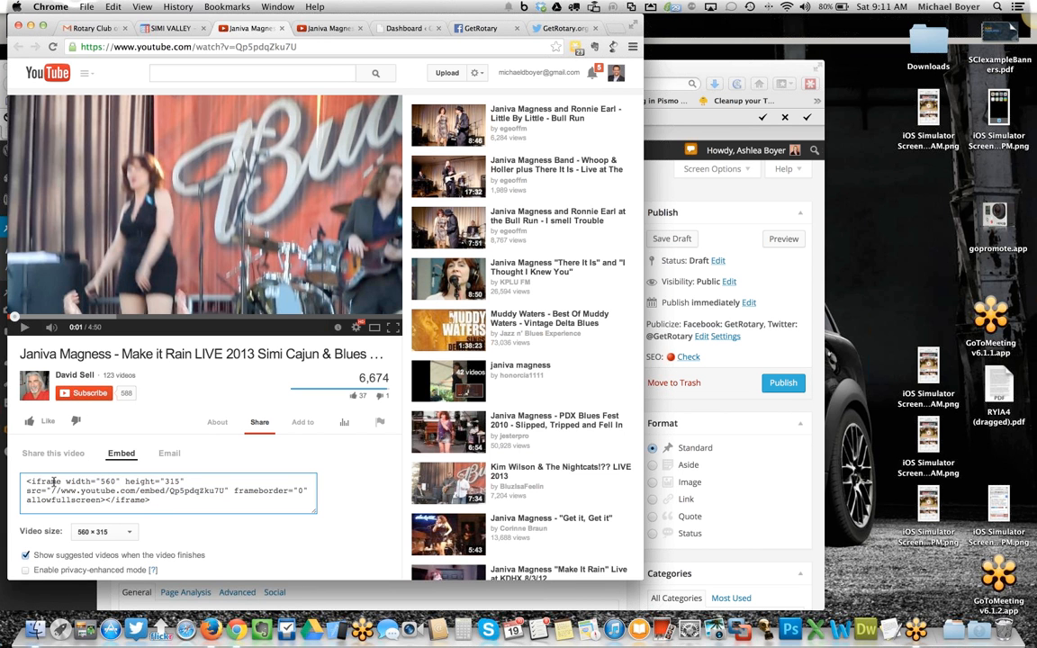
{"action": "left_click_drag", "start_coordinate": [152, 499], "coordinate": [15, 475]}
{"action": "key", "text": "super+c"}
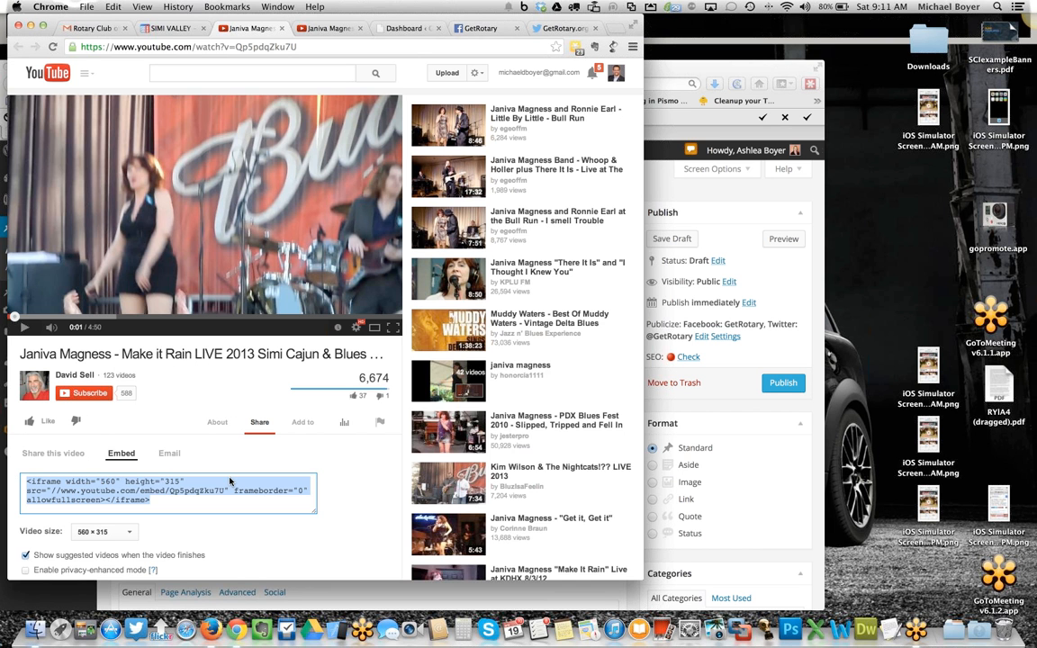
{"action": "scroll", "coordinate": [230, 482], "scroll_direction": "down", "scroll_amount": 3}
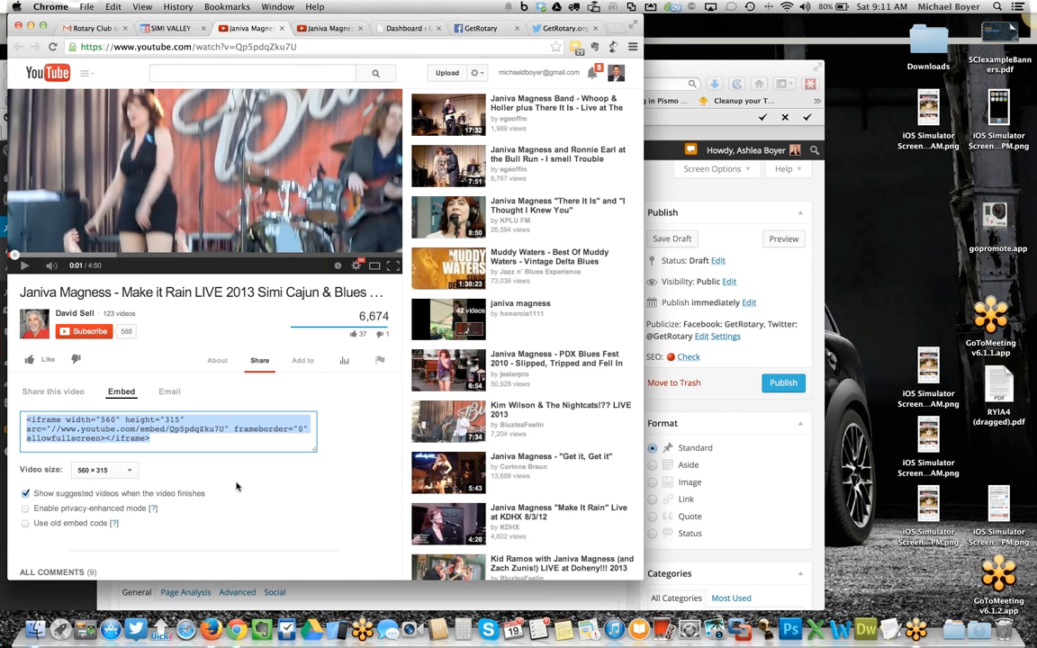
- Switch to Firefox and paste the YouTube embed code at the very start of the post body in the Text editor, then return to Visual view
{"action": "left_click", "coordinate": [717, 201]}
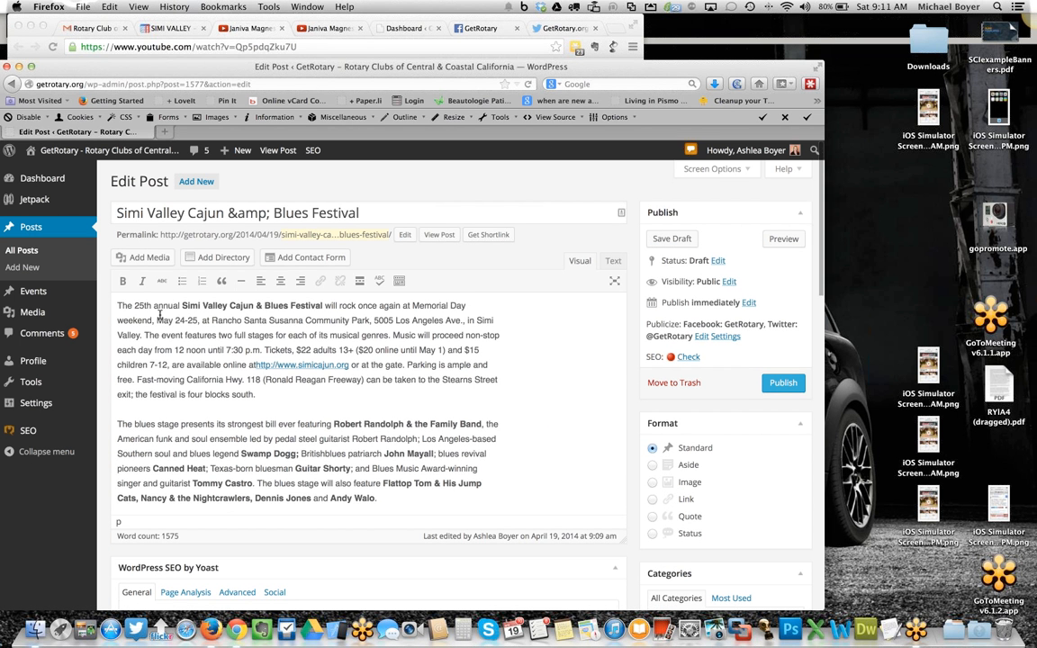
{"action": "left_click", "coordinate": [121, 305]}
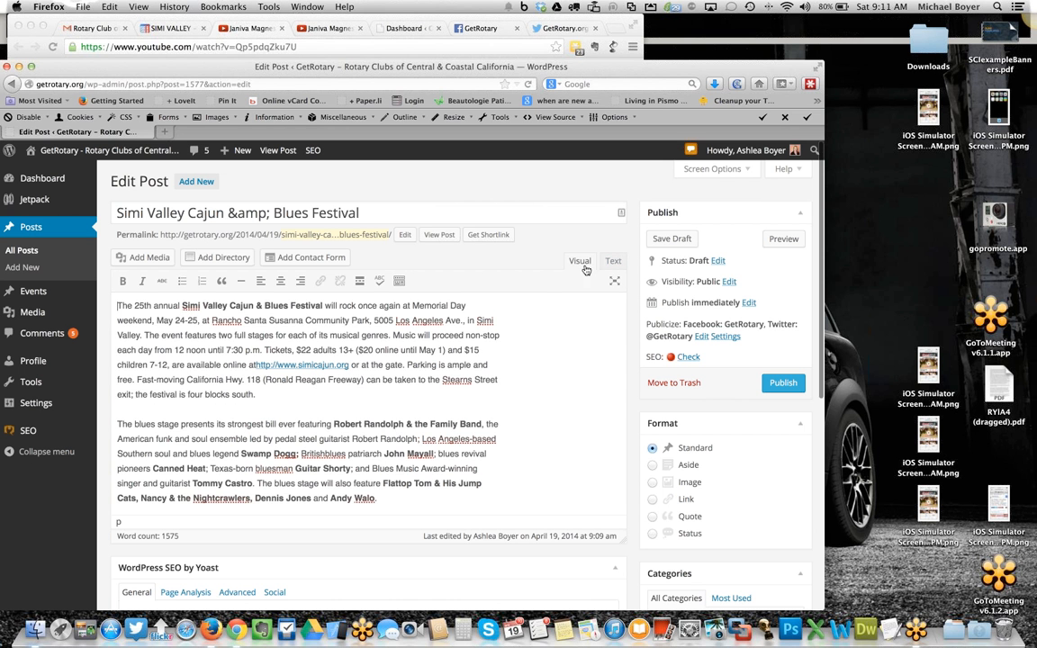
{"action": "left_click", "coordinate": [612, 262]}
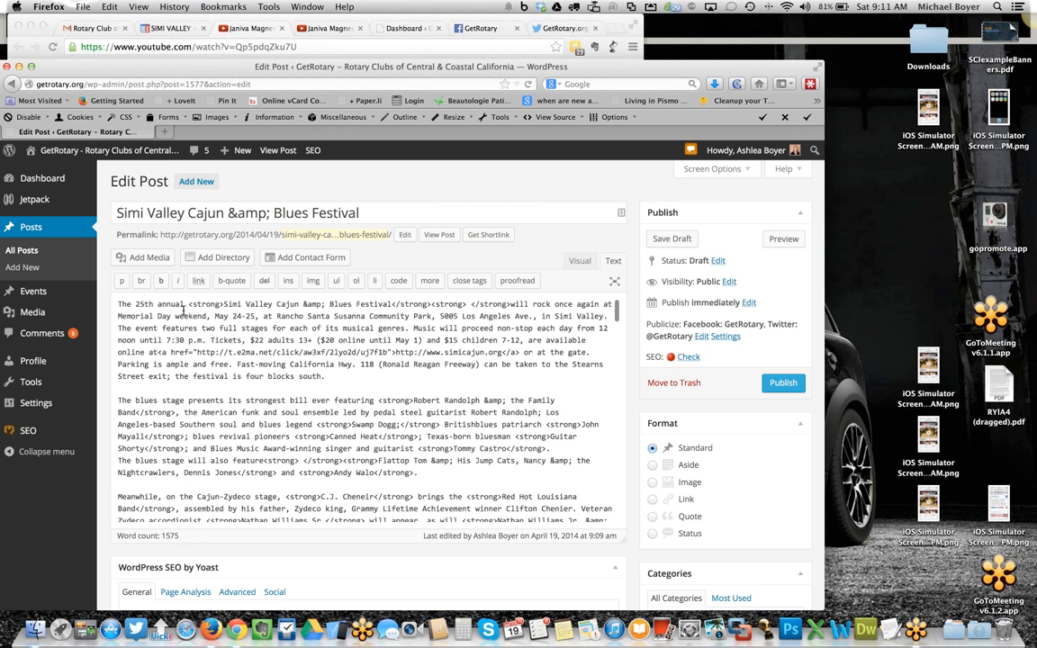
{"action": "left_click", "coordinate": [117, 304]}
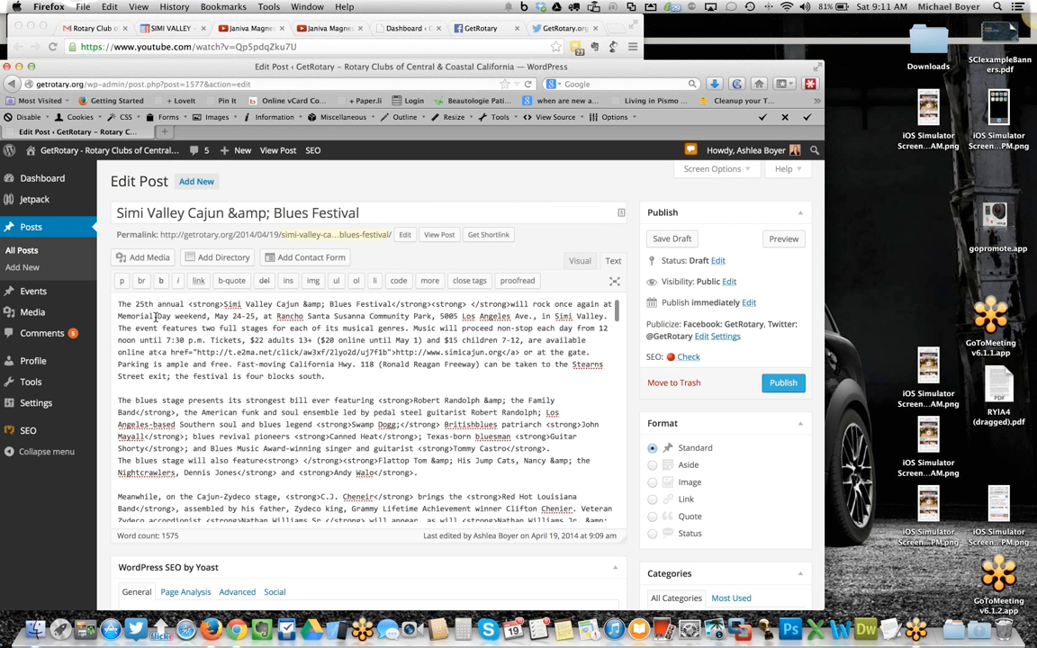
{"action": "key", "text": "super+v"}
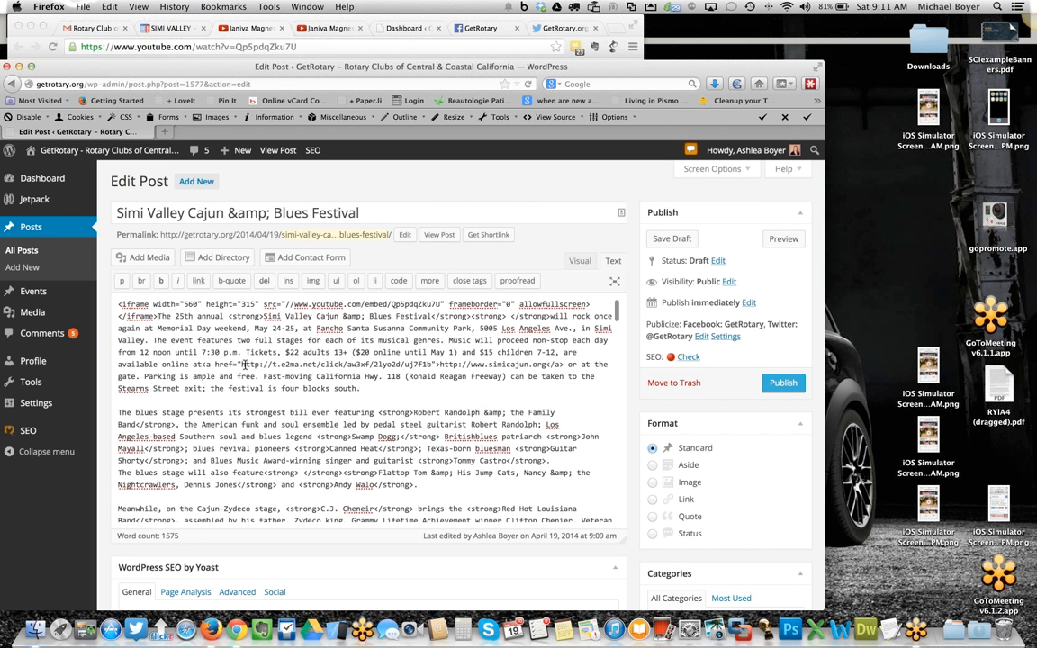
{"action": "key", "text": "Return"}
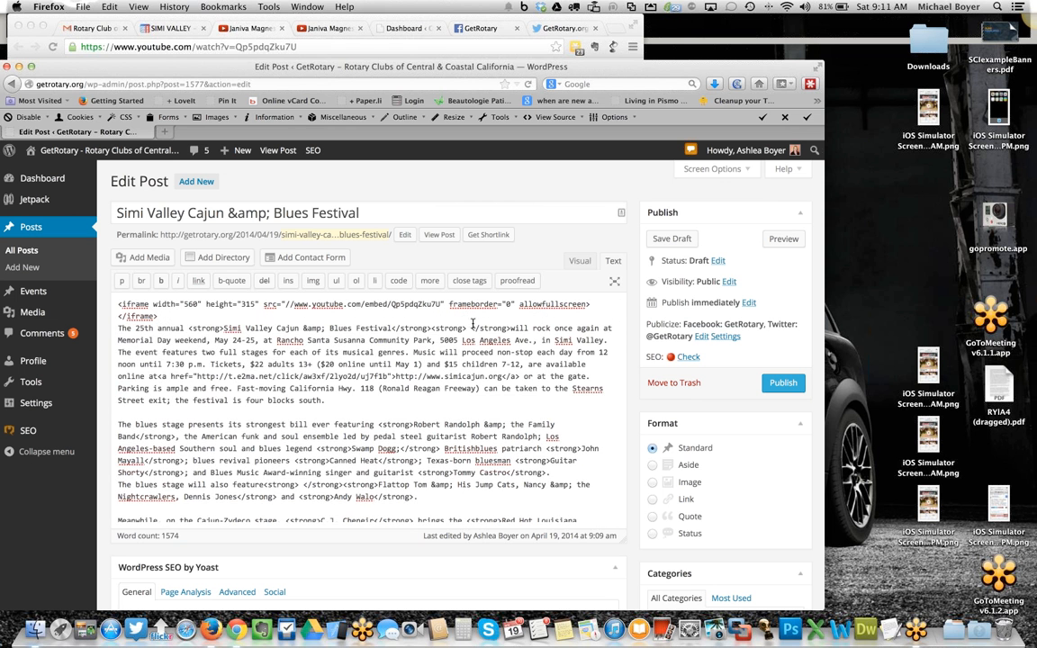
{"action": "left_click", "coordinate": [582, 263]}
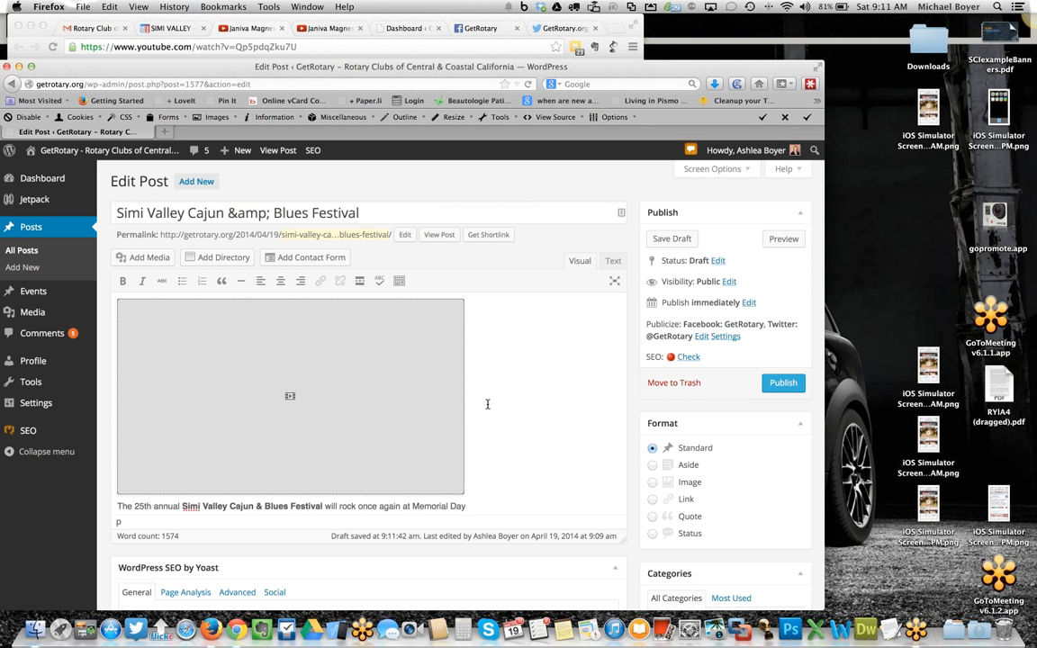
- Publish the post
{"action": "left_click", "coordinate": [783, 383]}
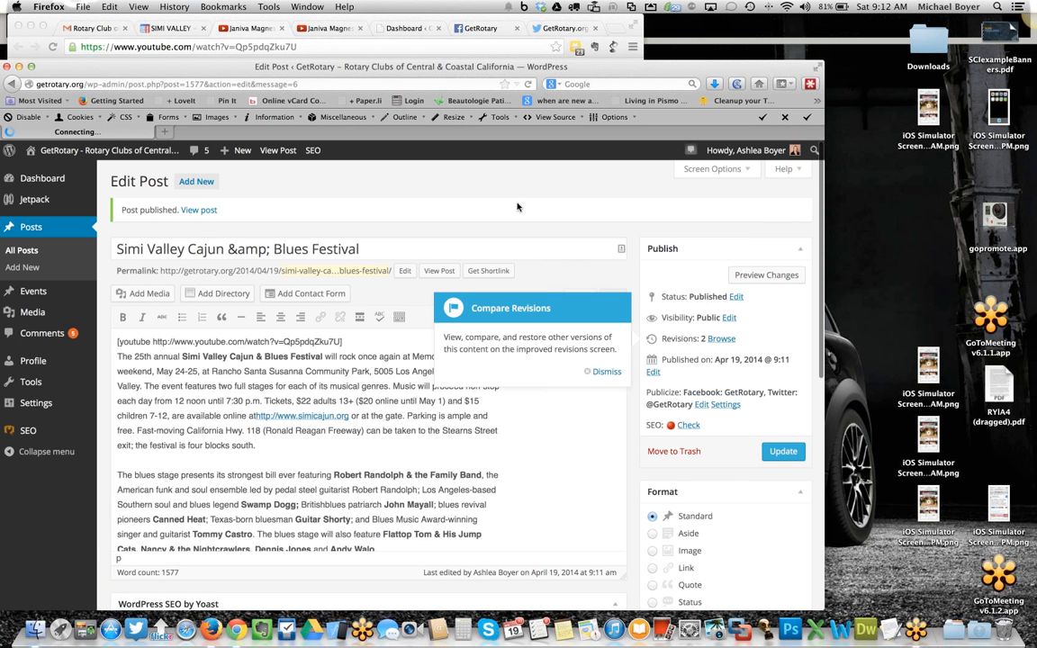
{"action": "scroll", "coordinate": [394, 142], "scroll_direction": "down", "scroll_amount": 1}
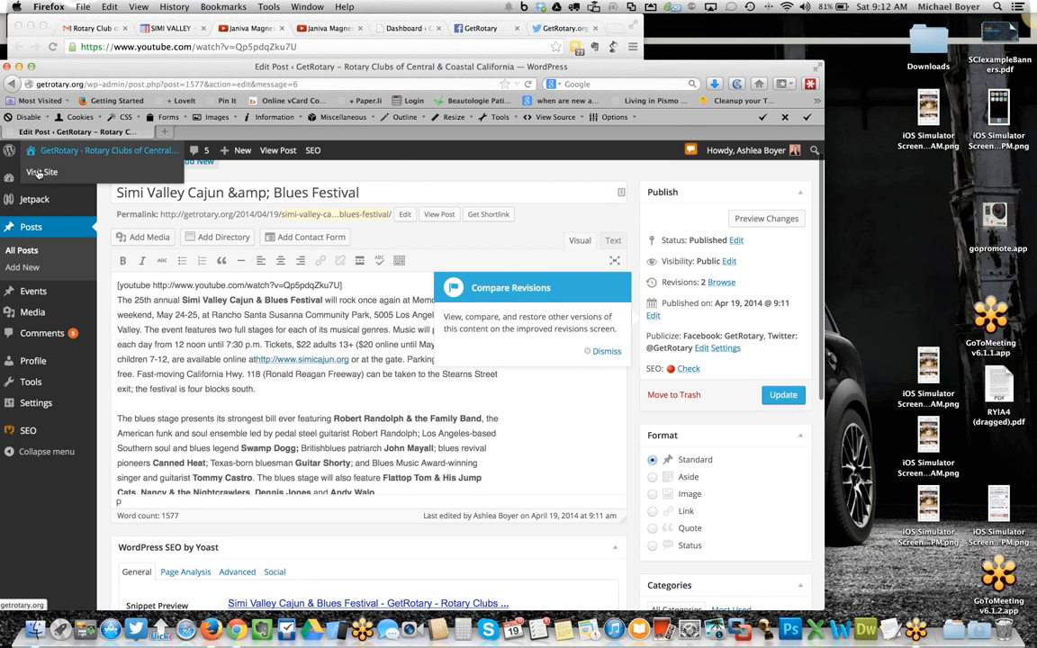
- Open the site's home page in a new tab and open the Simi Valley Cajun & Blues Festival post from it
{"action": "right_click", "coordinate": [40, 174]}
{"action": "left_click", "coordinate": [60, 181]}
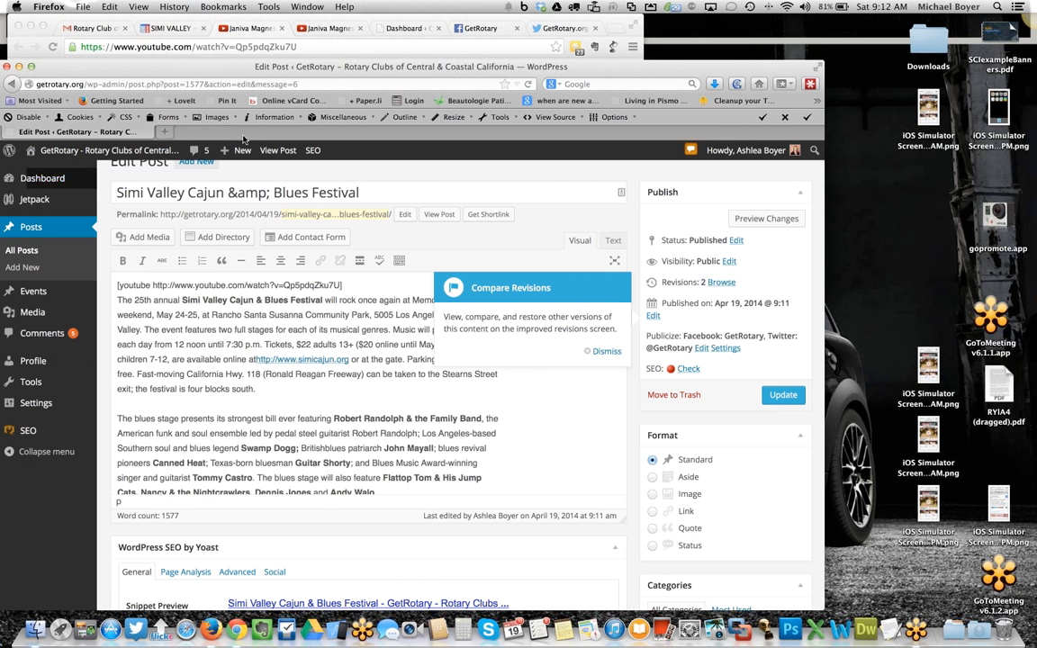
{"action": "left_click", "coordinate": [225, 134]}
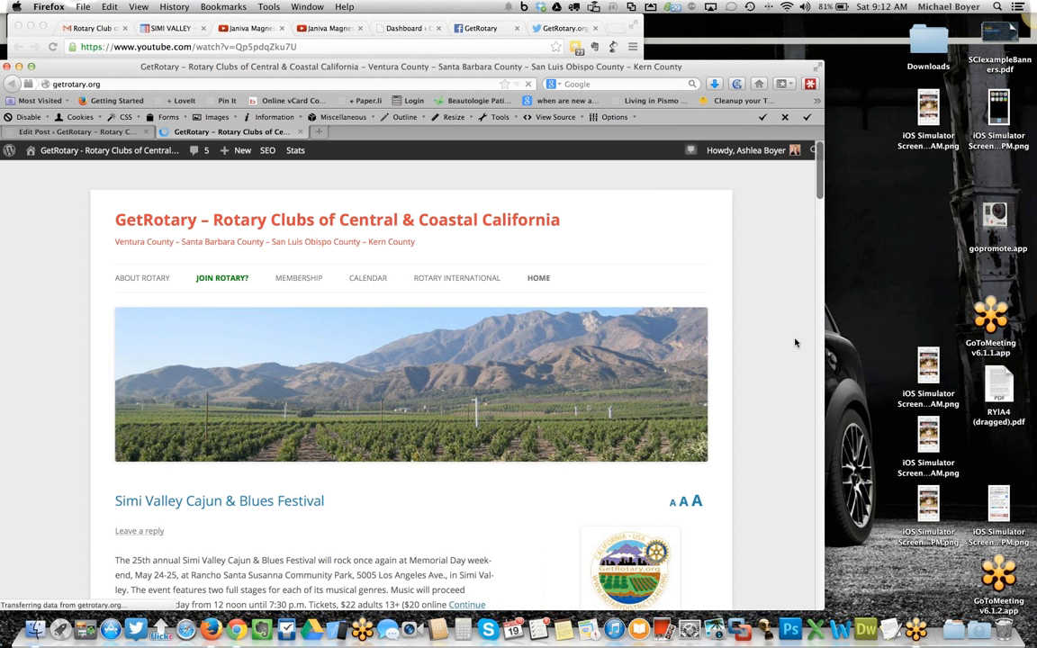
{"action": "scroll", "coordinate": [775, 344], "scroll_direction": "down", "scroll_amount": 4}
{"action": "scroll", "coordinate": [774, 345], "scroll_direction": "down", "scroll_amount": 2}
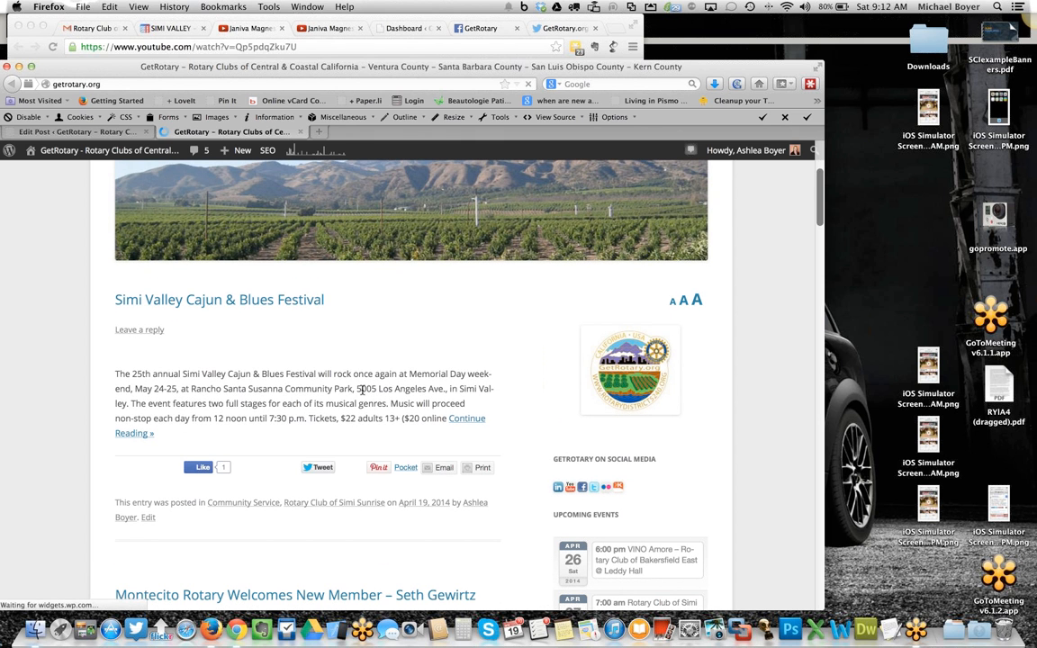
{"action": "left_click", "coordinate": [209, 304]}
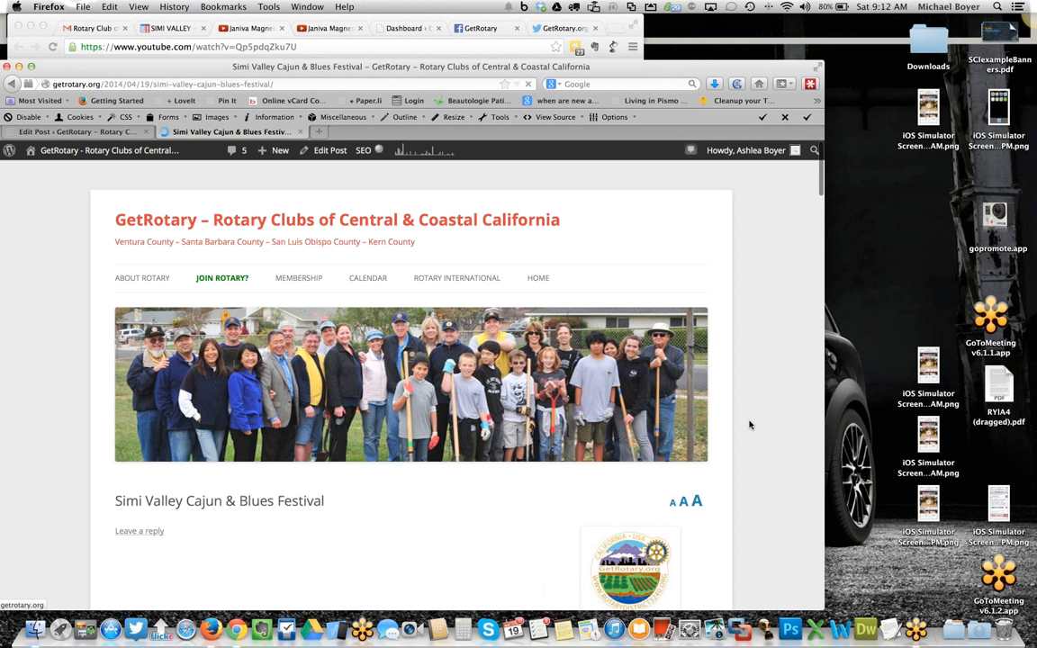
- Scroll through the published post to check the embedded video and the festival text
{"action": "scroll", "coordinate": [752, 425], "scroll_direction": "down", "scroll_amount": 1}
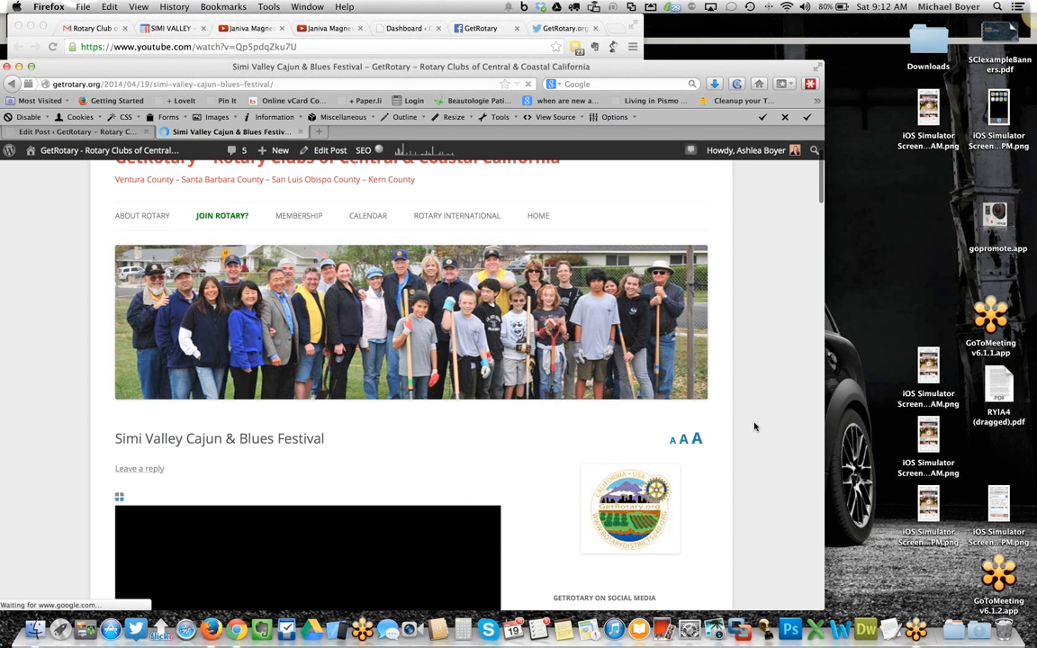
{"action": "scroll", "coordinate": [751, 426], "scroll_direction": "down", "scroll_amount": 1}
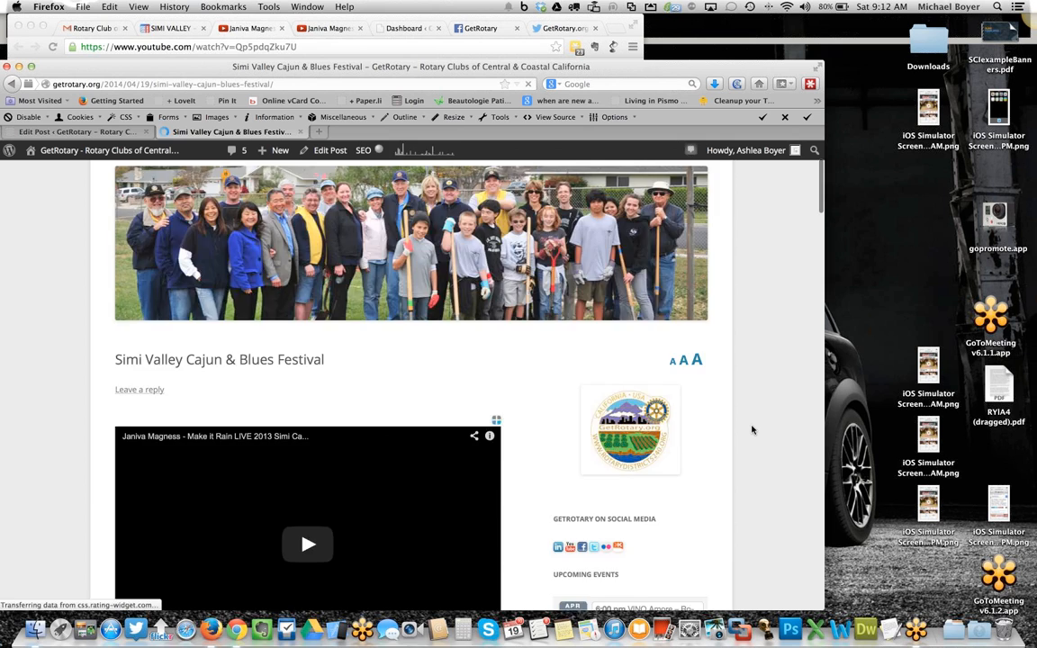
{"action": "scroll", "coordinate": [751, 428], "scroll_direction": "down", "scroll_amount": 8}
{"action": "scroll", "coordinate": [752, 430], "scroll_direction": "up", "scroll_amount": 5}
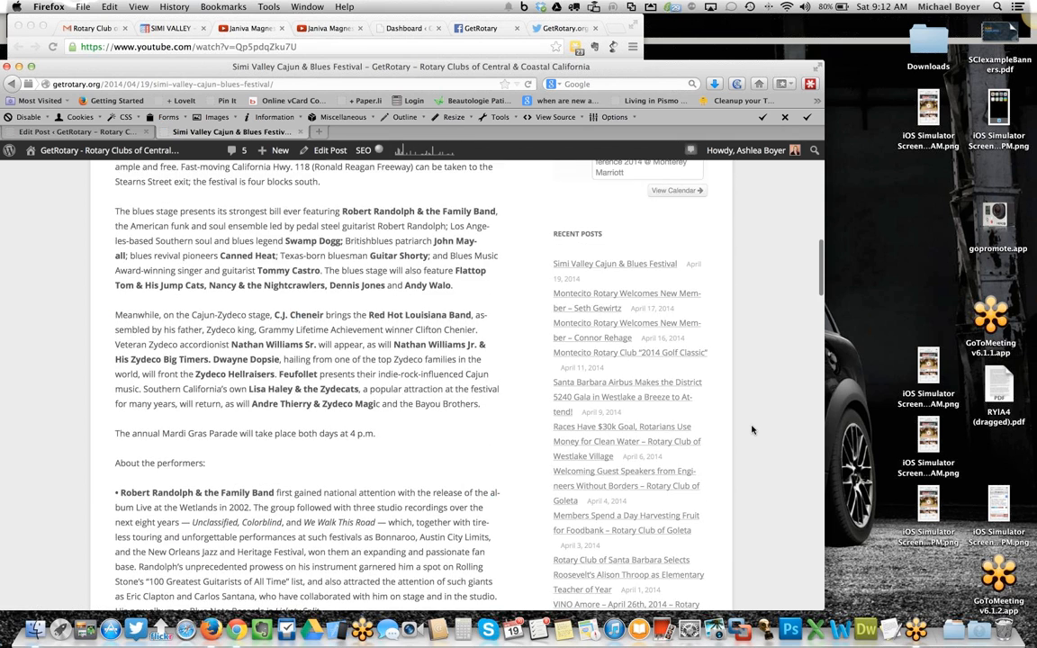
{"action": "scroll", "coordinate": [752, 430], "scroll_direction": "up", "scroll_amount": 6}
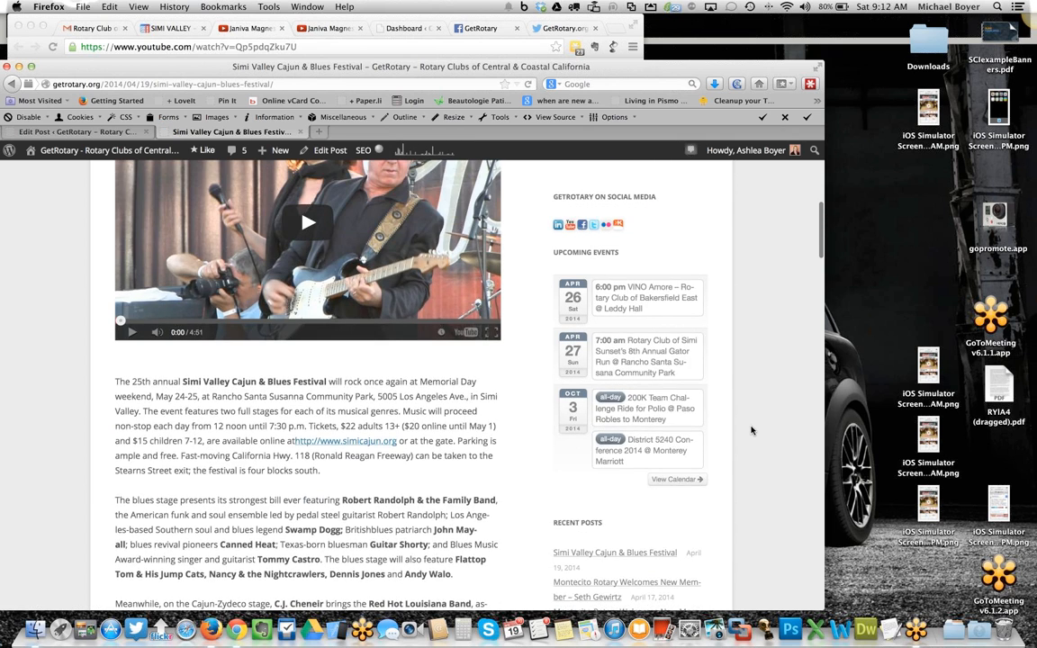
{"action": "scroll", "coordinate": [752, 431], "scroll_direction": "up", "scroll_amount": 2}
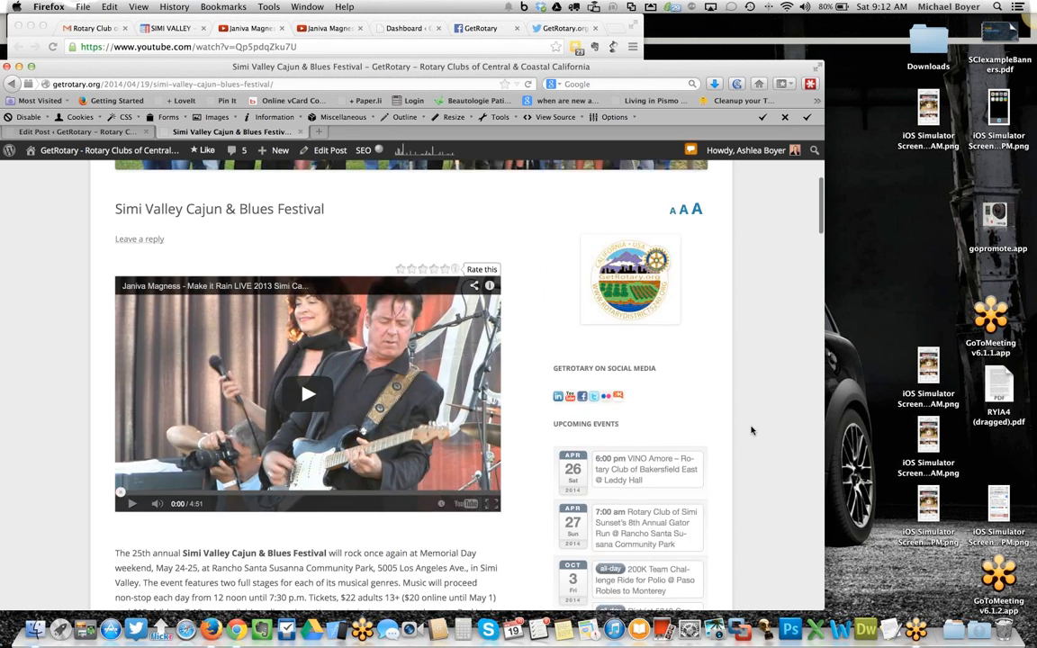
{"action": "scroll", "coordinate": [753, 430], "scroll_direction": "down", "scroll_amount": 10}
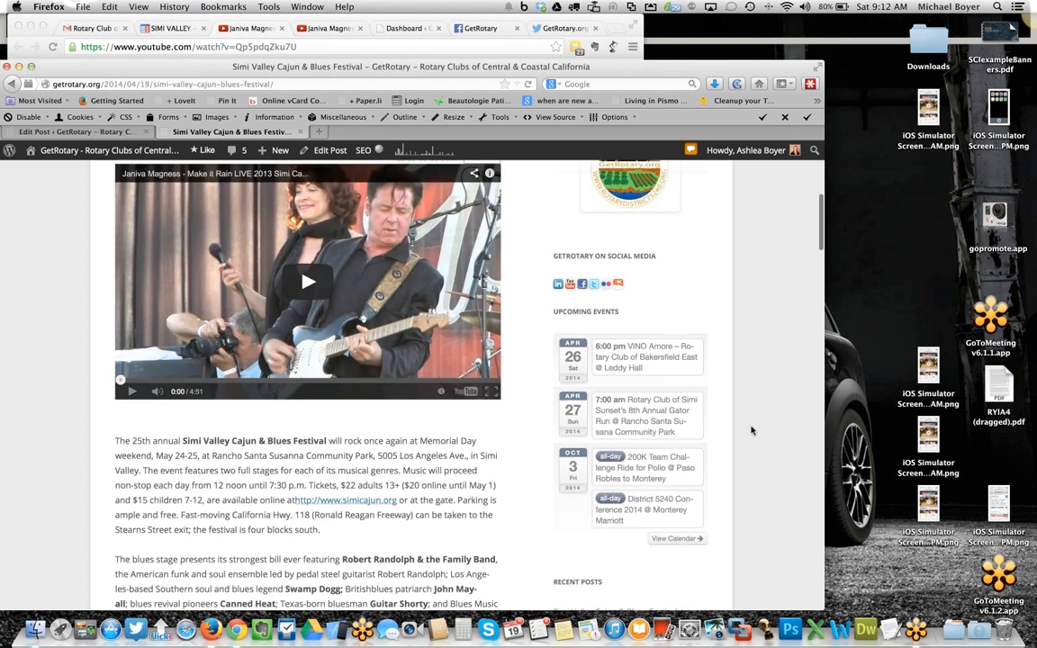
{"action": "scroll", "coordinate": [752, 430], "scroll_direction": "down", "scroll_amount": 10}
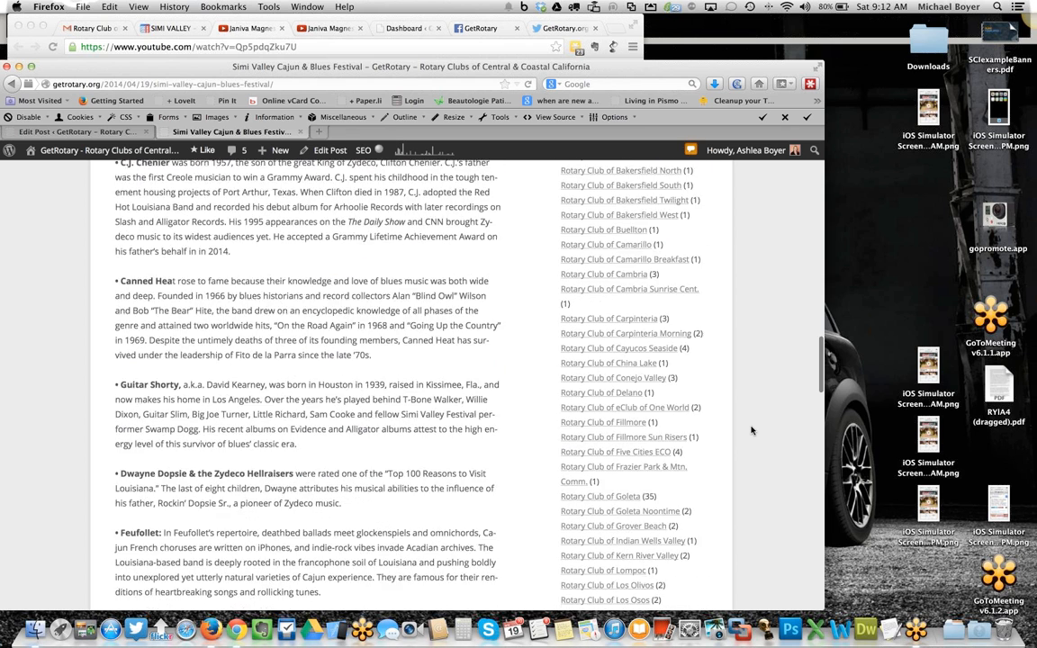
{"action": "scroll", "coordinate": [752, 430], "scroll_direction": "up", "scroll_amount": 20}
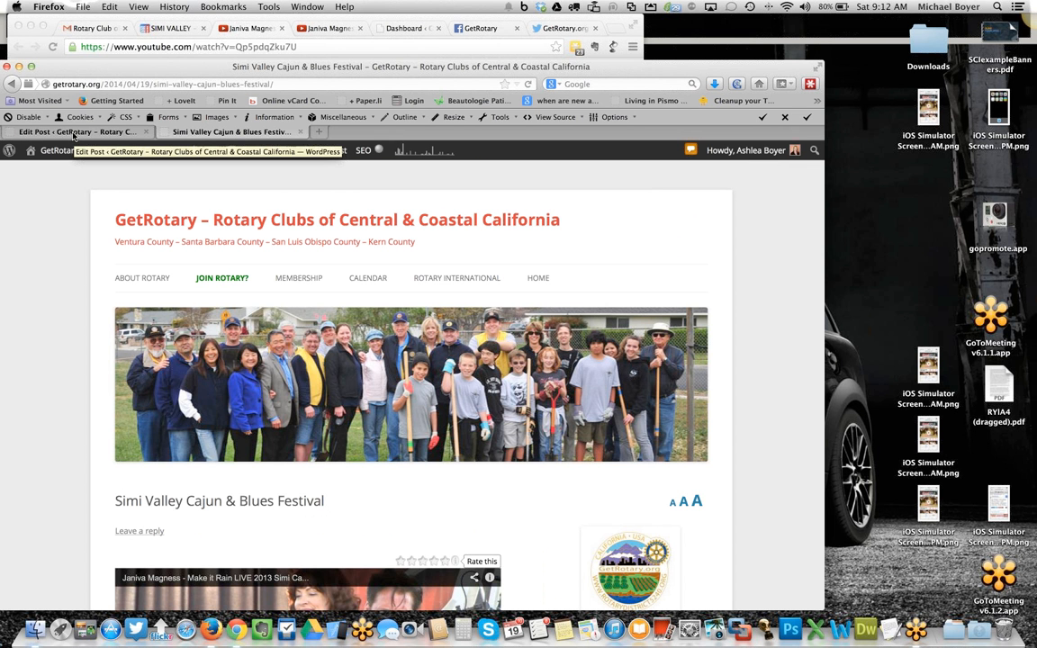
- Return to the post editor tab, open a new event form, and dismiss the location-sharing prompt
{"action": "left_click", "coordinate": [74, 133]}
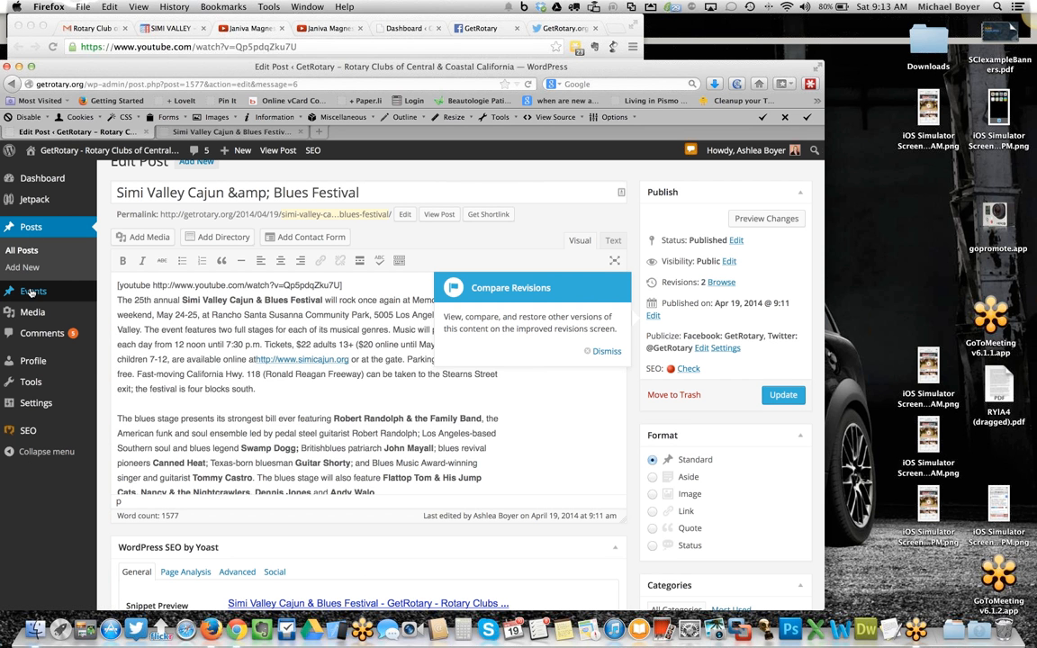
{"action": "mouse_move", "coordinate": [32, 292]}
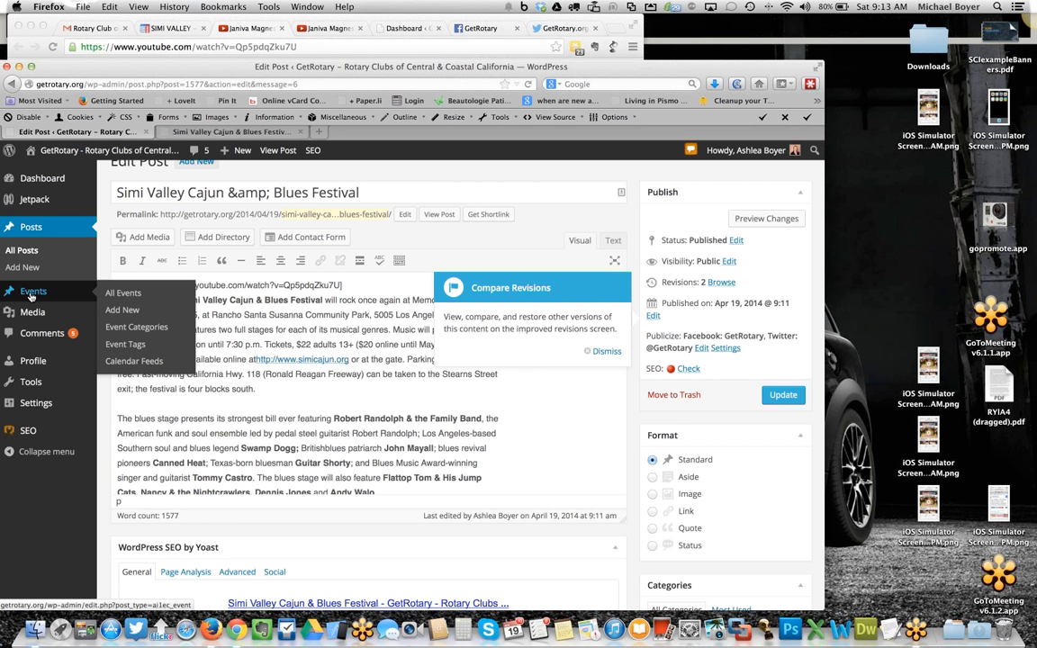
{"action": "left_click", "coordinate": [123, 310]}
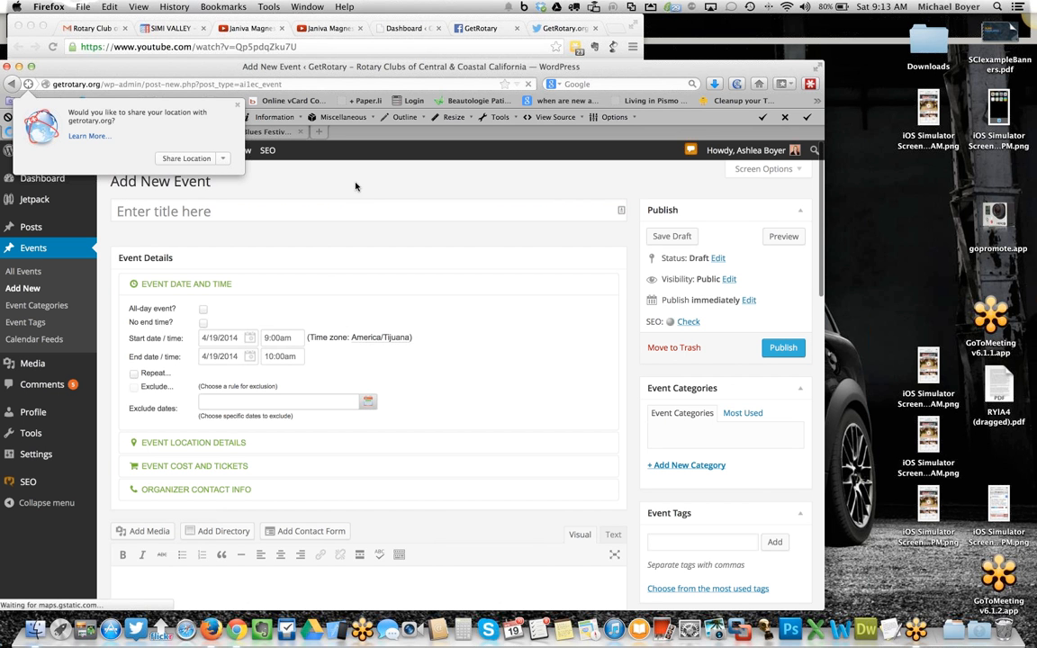
{"action": "left_click", "coordinate": [248, 241]}
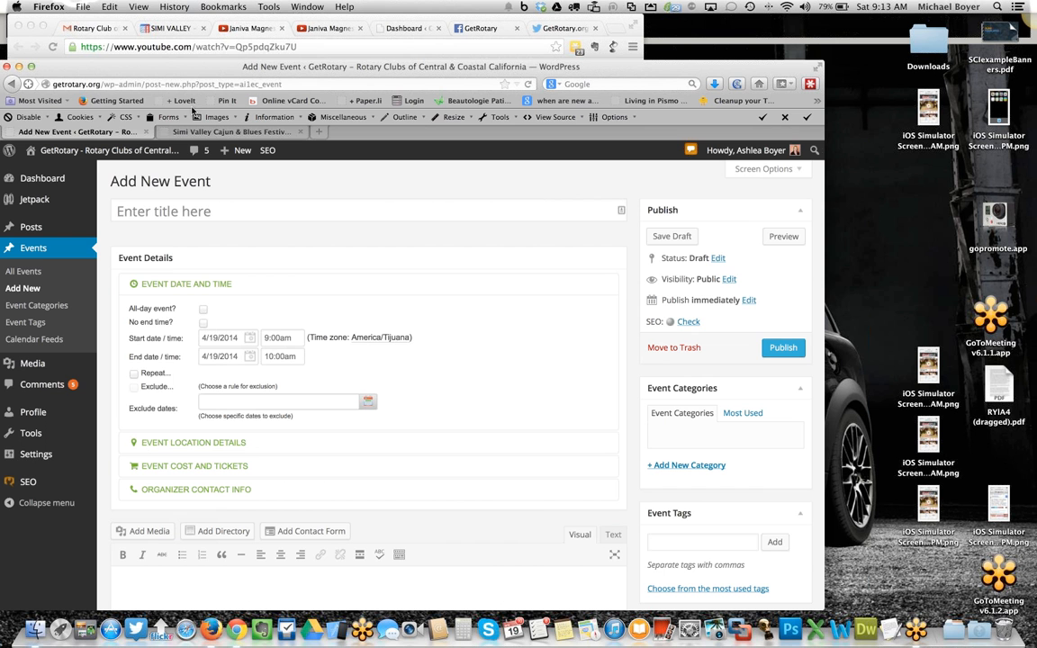
- Switch back to the published post tab and review the embedded video above the article text
{"action": "left_click", "coordinate": [209, 132]}
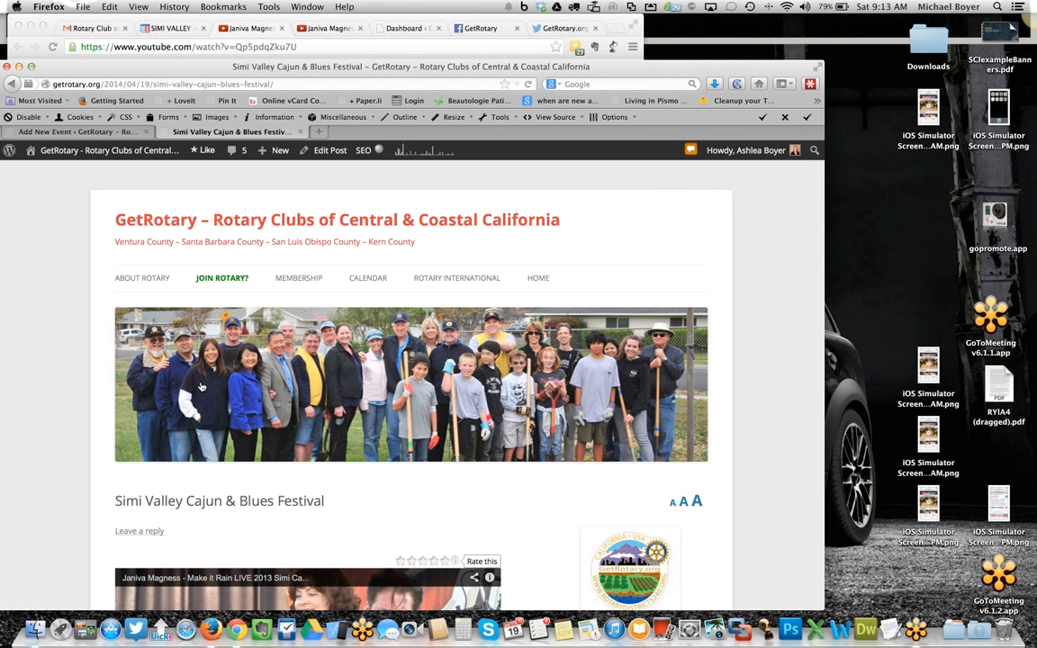
{"action": "scroll", "coordinate": [196, 378], "scroll_direction": "down", "scroll_amount": 5}
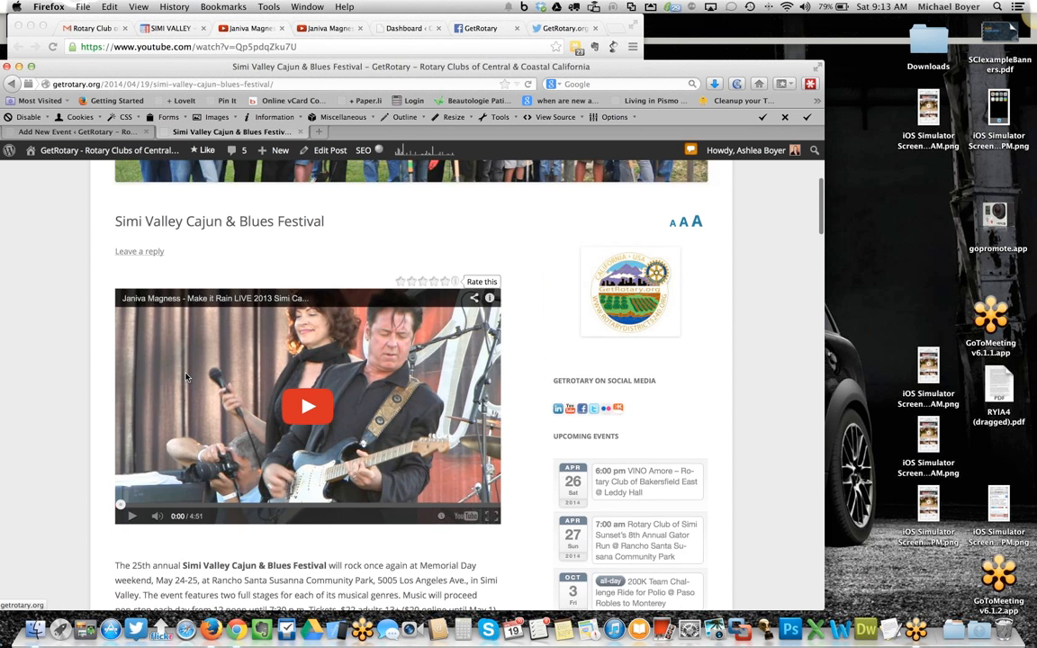
{"action": "scroll", "coordinate": [124, 374], "scroll_direction": "down", "scroll_amount": 10}
{"action": "scroll", "coordinate": [117, 271], "scroll_direction": "up", "scroll_amount": 6}
{"action": "scroll", "coordinate": [114, 275], "scroll_direction": "up", "scroll_amount": 4}
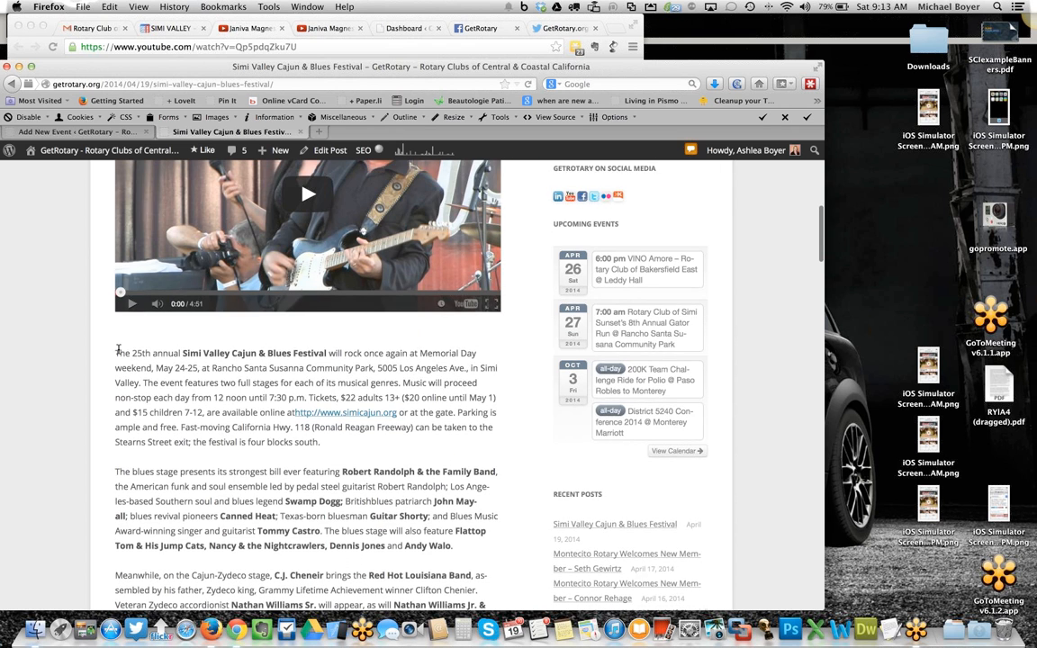
- Copy the festival article text from the published post and paste it into the new event's description
{"action": "double_click", "coordinate": [119, 352]}
{"action": "scroll", "coordinate": [241, 348], "scroll_direction": "down", "scroll_amount": 3}
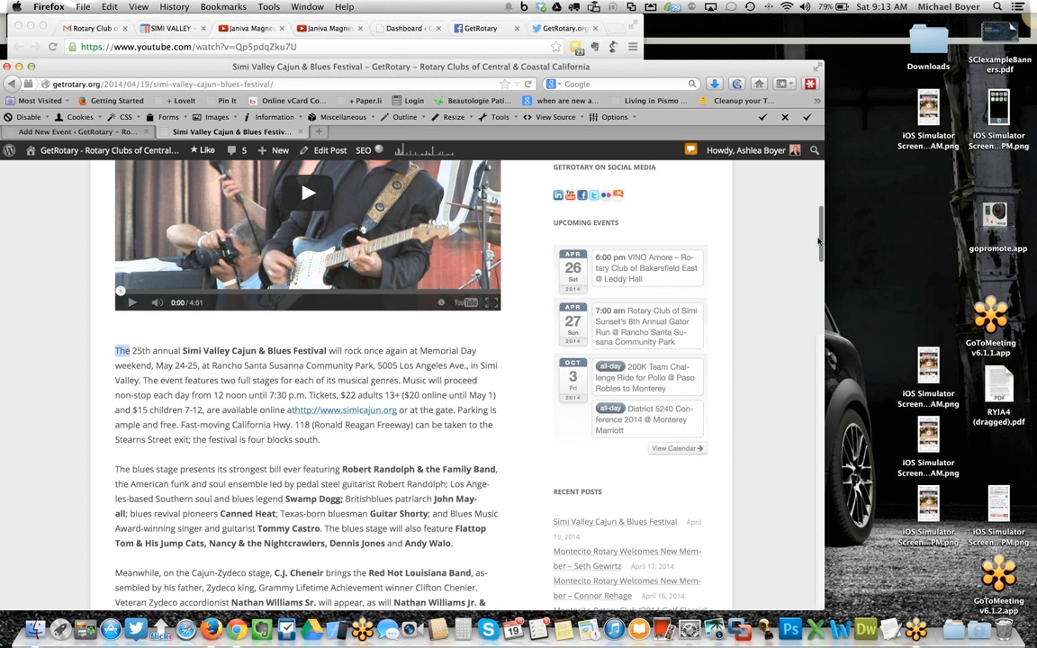
{"action": "scroll", "coordinate": [510, 417], "scroll_direction": "down", "scroll_amount": 10}
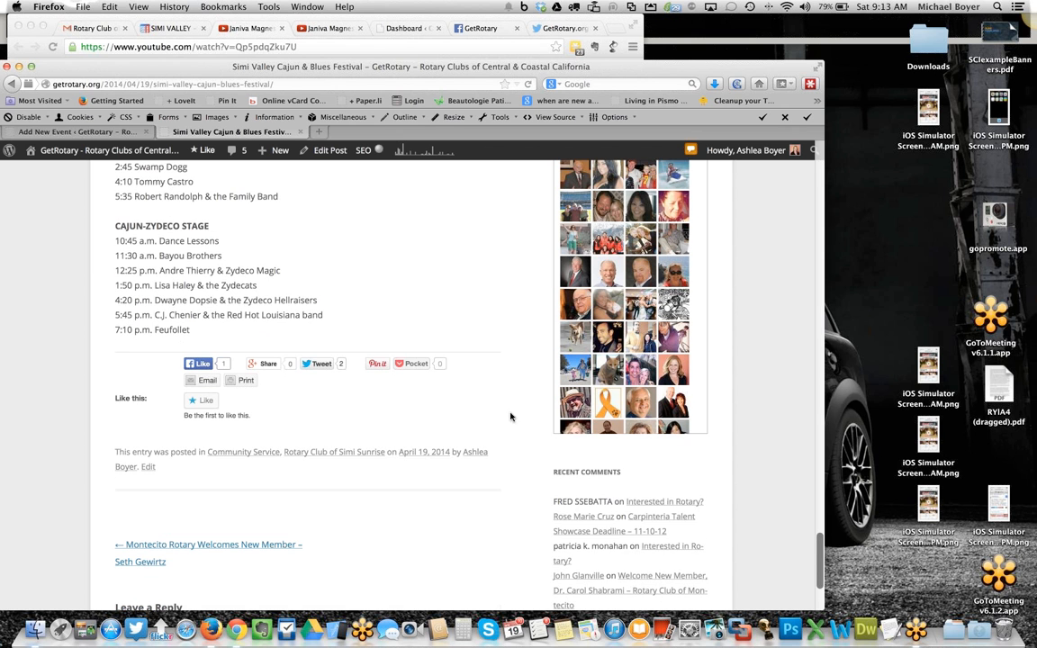
{"action": "left_click", "coordinate": [206, 335], "text": "shift"}
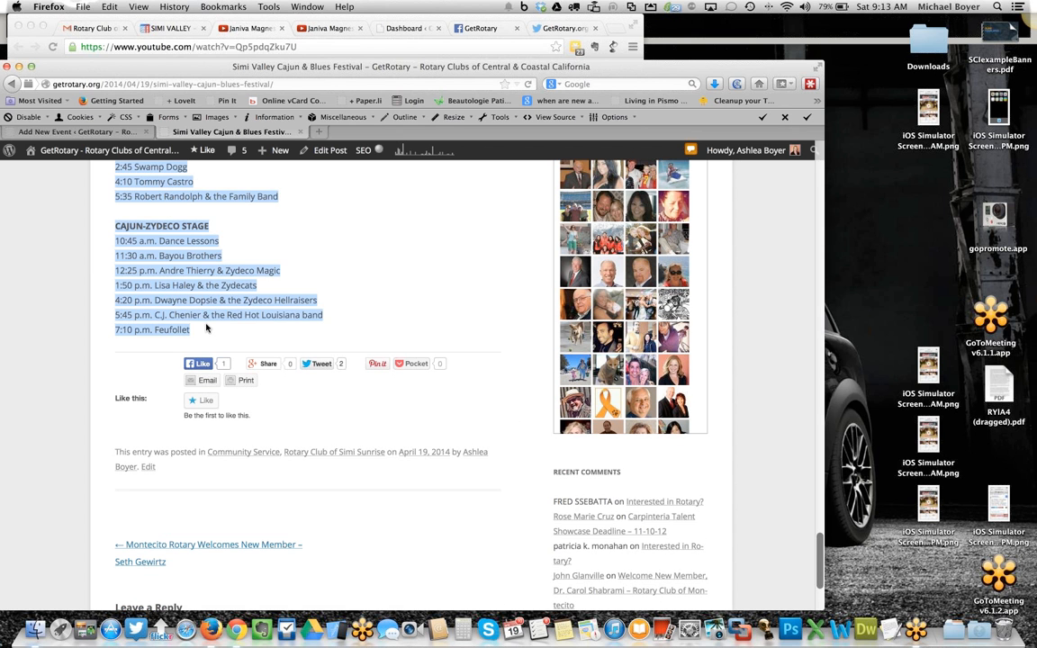
{"action": "left_click", "coordinate": [123, 132]}
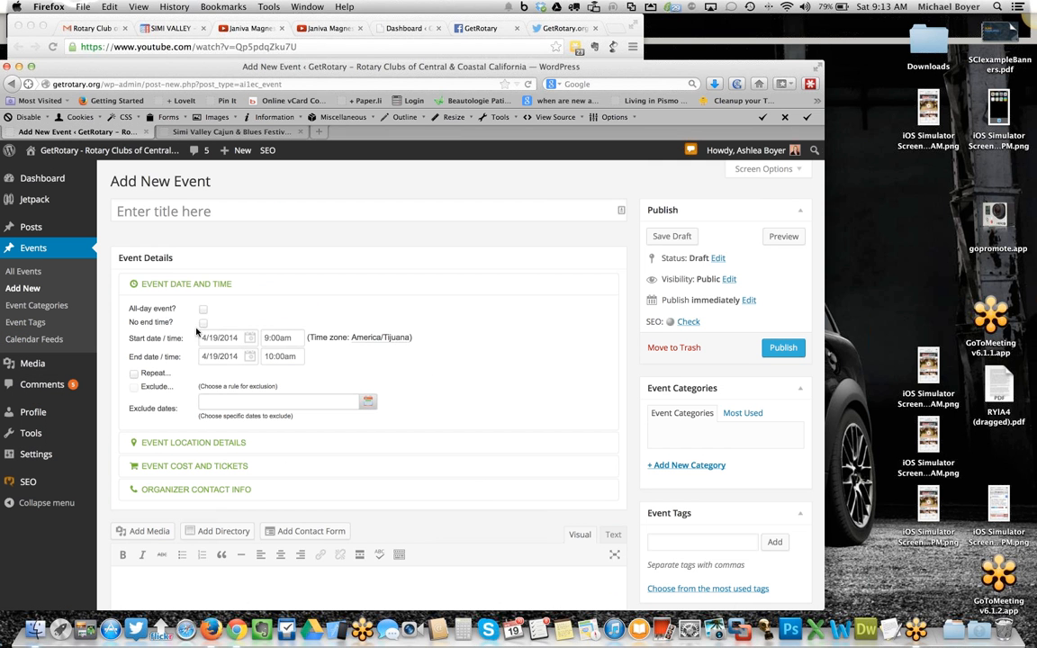
{"action": "scroll", "coordinate": [216, 503], "scroll_direction": "down", "scroll_amount": 4}
{"action": "left_click", "coordinate": [194, 477]}
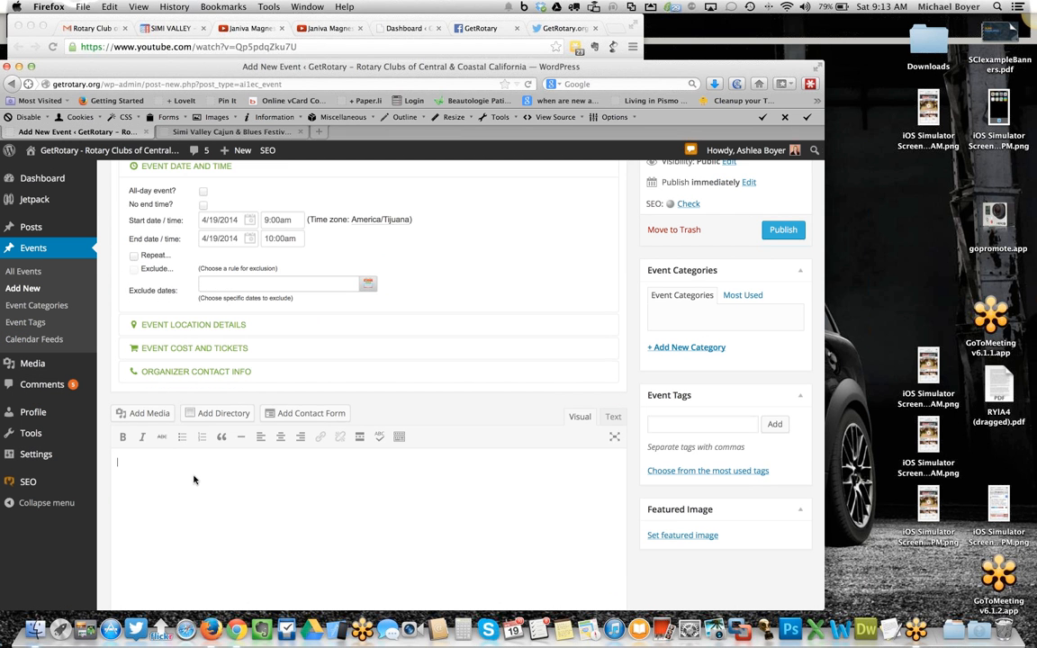
{"action": "key", "text": "ctrl+v"}
{"action": "scroll", "coordinate": [242, 471], "scroll_direction": "down", "scroll_amount": 1}
{"action": "scroll", "coordinate": [243, 471], "scroll_direction": "up", "scroll_amount": 15}
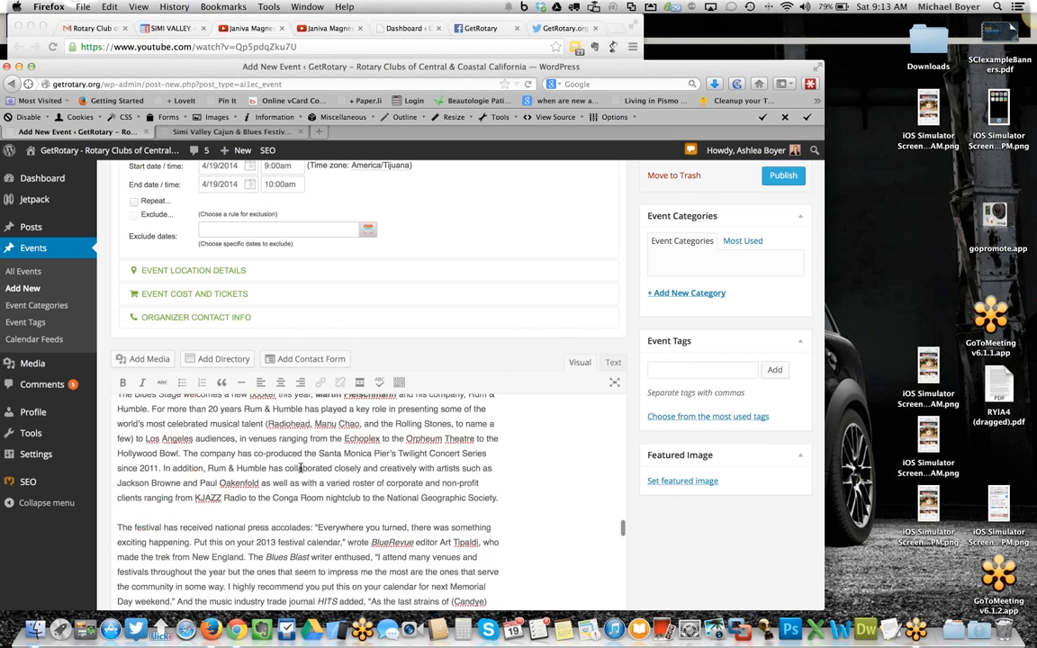
{"action": "scroll", "coordinate": [204, 425], "scroll_direction": "up", "scroll_amount": 3}
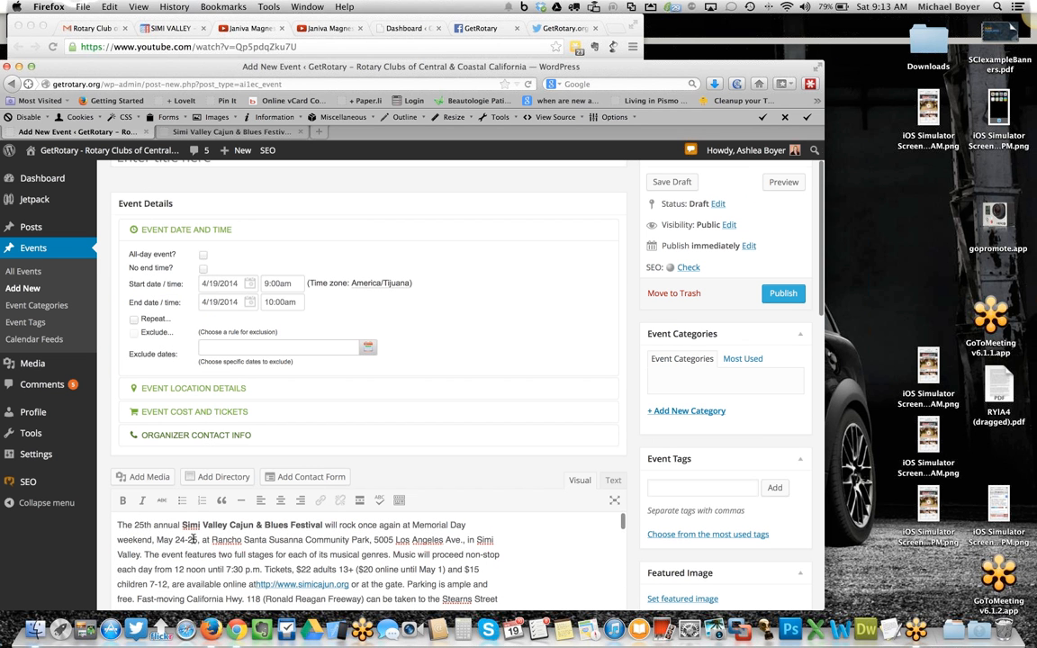
- Copy the festival name from the description and enter it as the event title, Simi Valley Cajun & Blues Festival
{"action": "left_click_drag", "start_coordinate": [183, 523], "coordinate": [325, 523]}
{"action": "key", "text": "ctrl+c"}
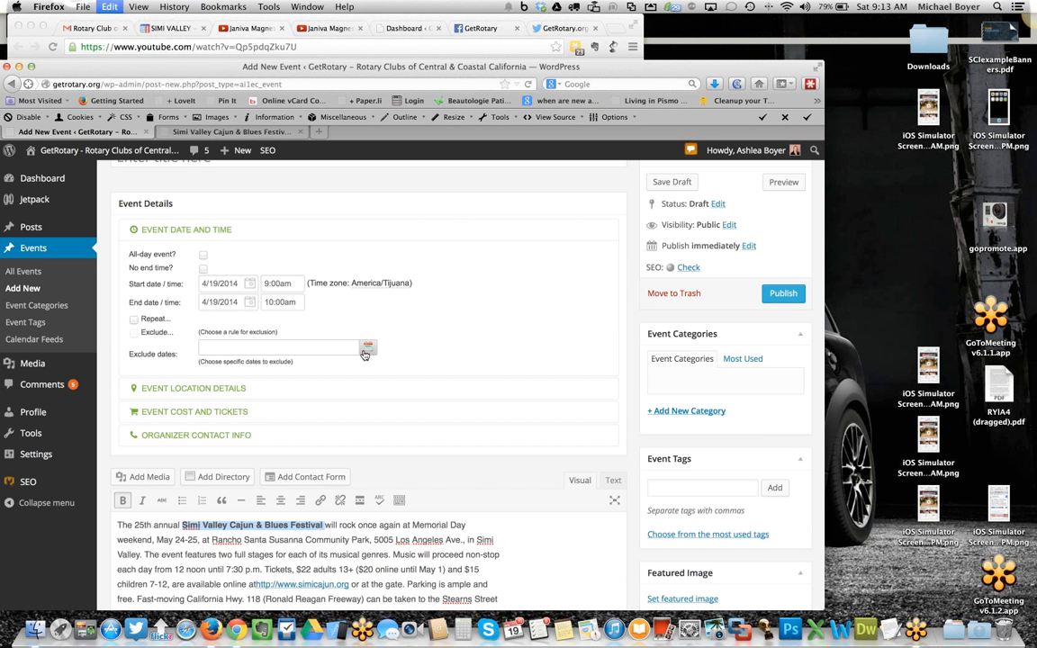
{"action": "scroll", "coordinate": [368, 351], "scroll_direction": "up", "scroll_amount": 2}
{"action": "left_click", "coordinate": [230, 210]}
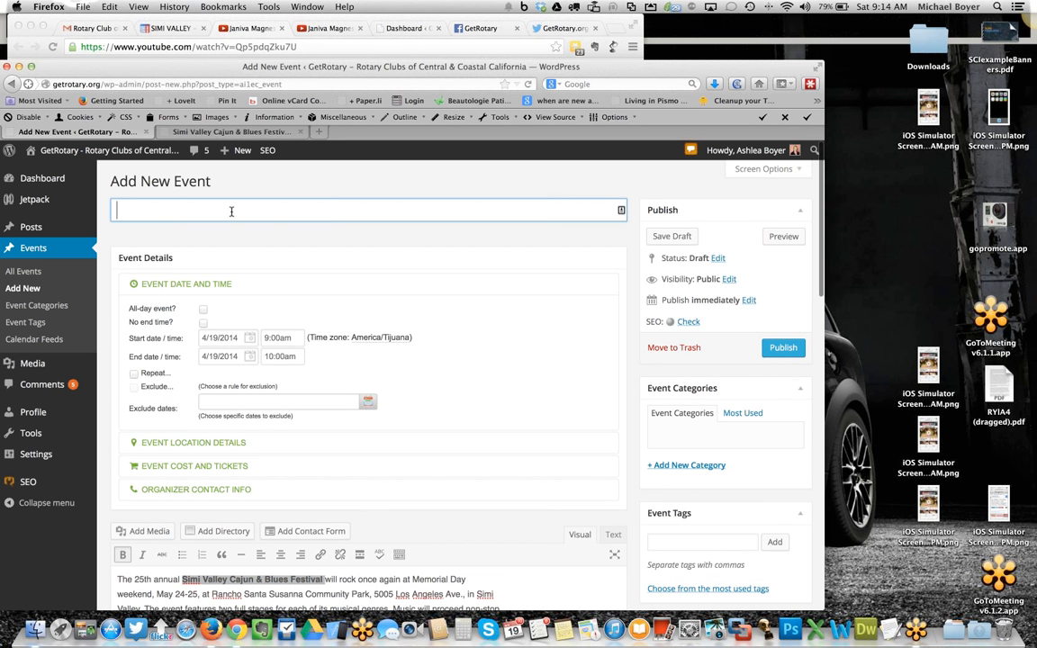
{"action": "key", "text": "ctrl+v"}
{"action": "key", "text": "BackSpace"}
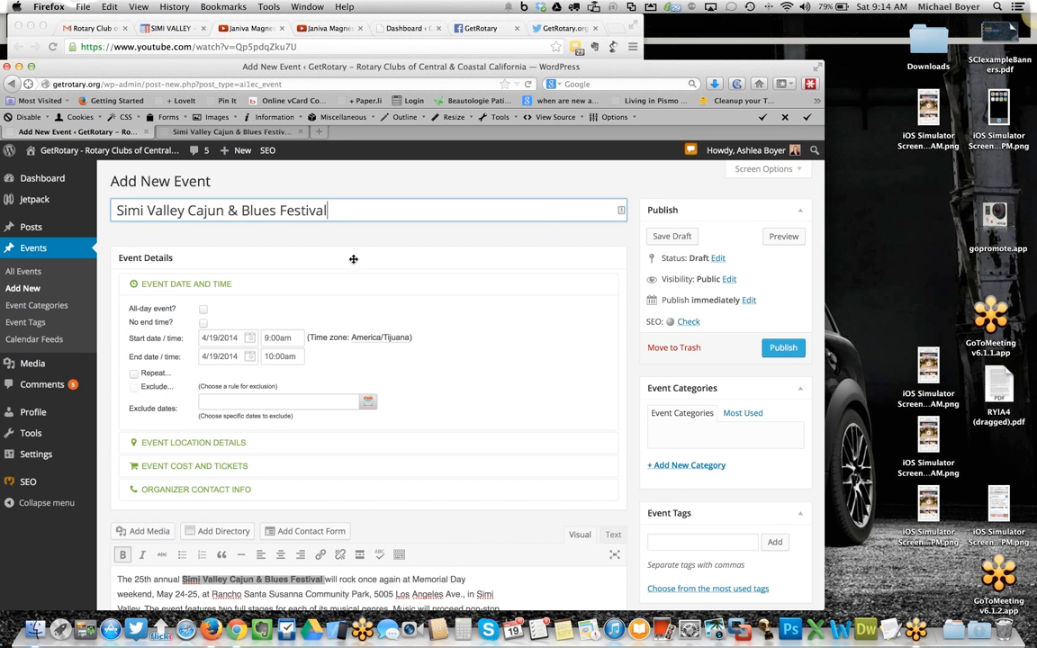
- Set the event start date to 5/24/2014 and the end date to 5/25/2014
{"action": "scroll", "coordinate": [391, 570], "scroll_direction": "down", "scroll_amount": 2}
{"action": "scroll", "coordinate": [393, 565], "scroll_direction": "up", "scroll_amount": 2}
{"action": "scroll", "coordinate": [309, 547], "scroll_direction": "down", "scroll_amount": 2}
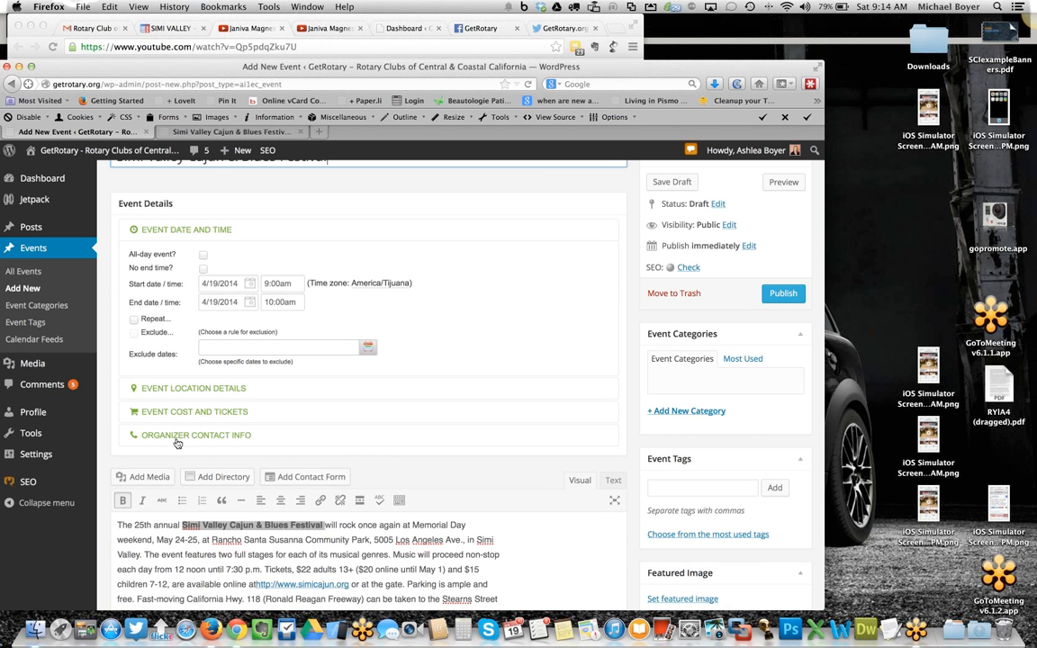
{"action": "left_click", "coordinate": [239, 282]}
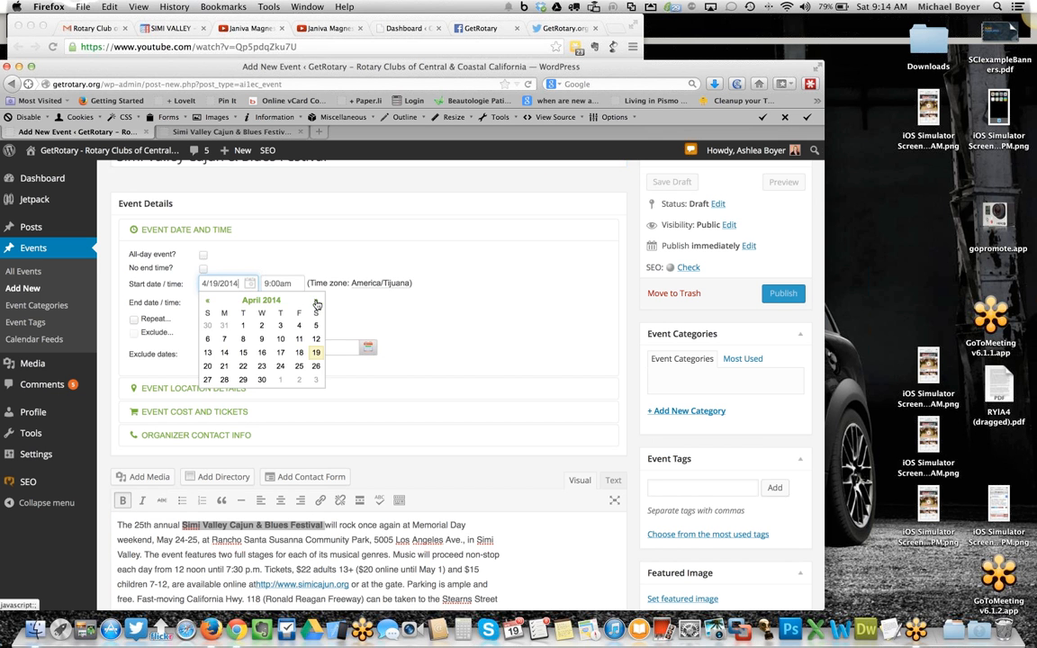
{"action": "left_click", "coordinate": [316, 304]}
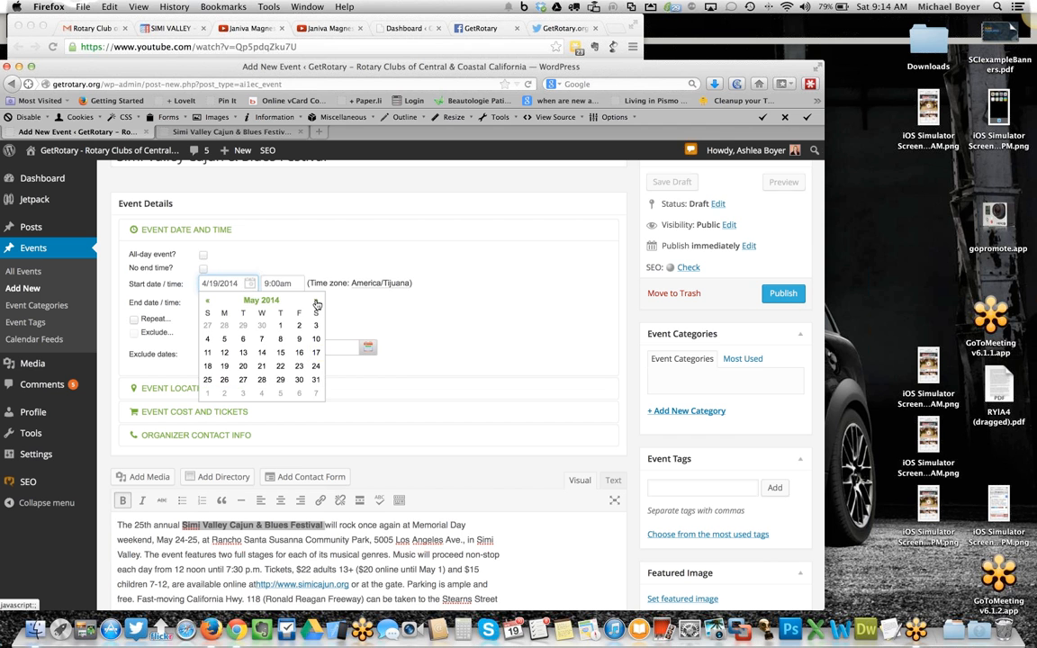
{"action": "left_click", "coordinate": [315, 366]}
{"action": "left_click", "coordinate": [247, 303]}
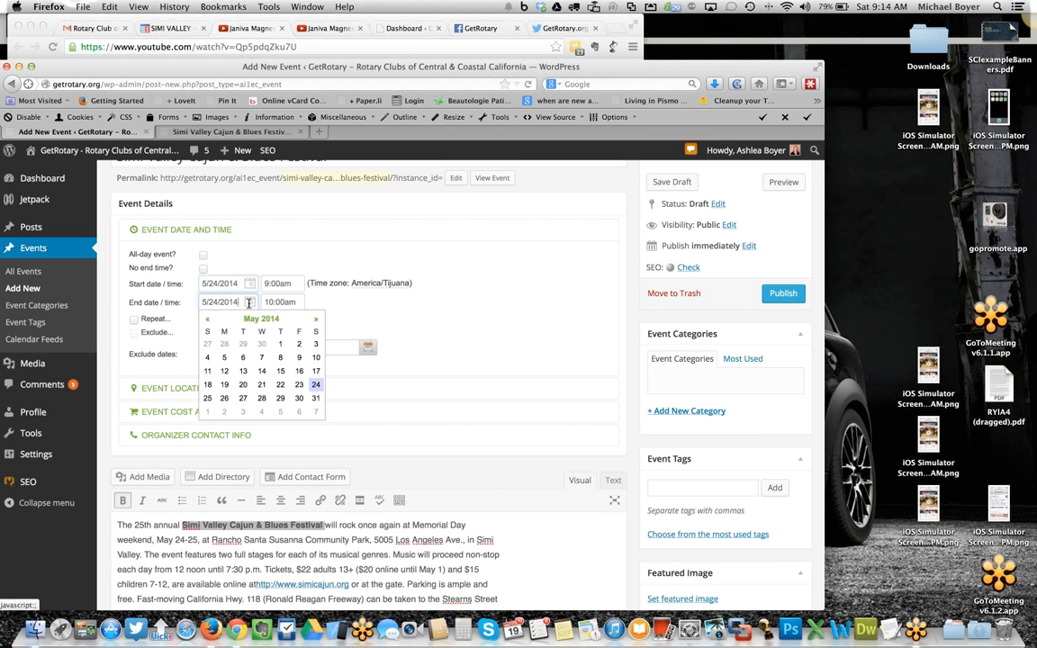
{"action": "left_click", "coordinate": [210, 399]}
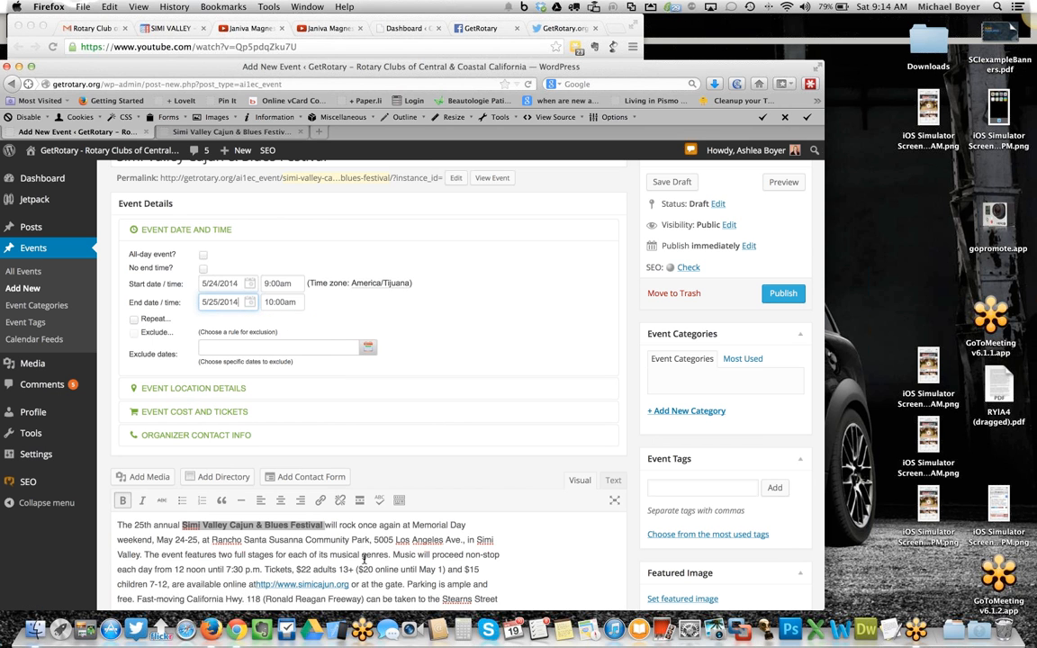
- Set the event start time to 12:00pm and the end time to 7:30pm
{"action": "scroll", "coordinate": [364, 559], "scroll_direction": "down", "scroll_amount": 2}
{"action": "scroll", "coordinate": [364, 559], "scroll_direction": "up", "scroll_amount": 1}
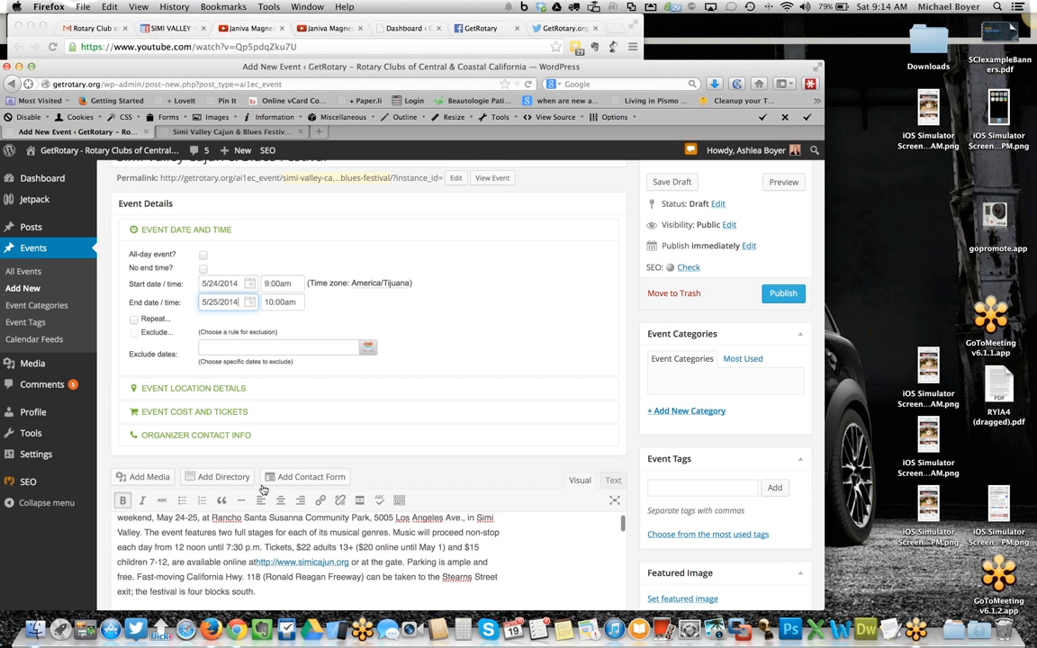
{"action": "left_click", "coordinate": [277, 282]}
{"action": "scroll", "coordinate": [328, 346], "scroll_direction": "down", "scroll_amount": 5}
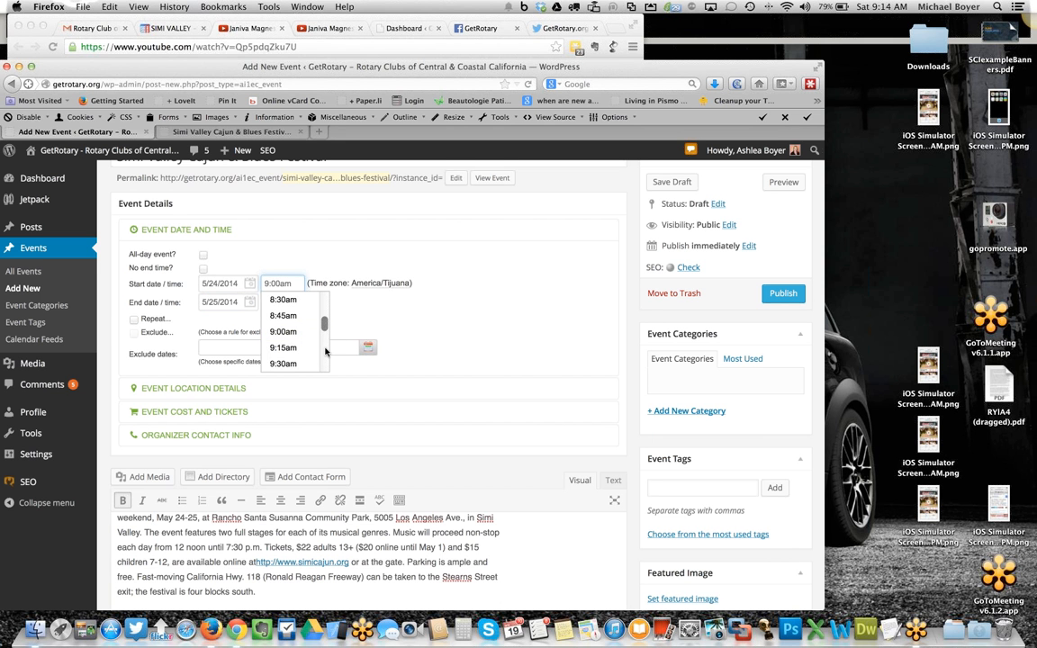
{"action": "scroll", "coordinate": [325, 359], "scroll_direction": "down", "scroll_amount": 3}
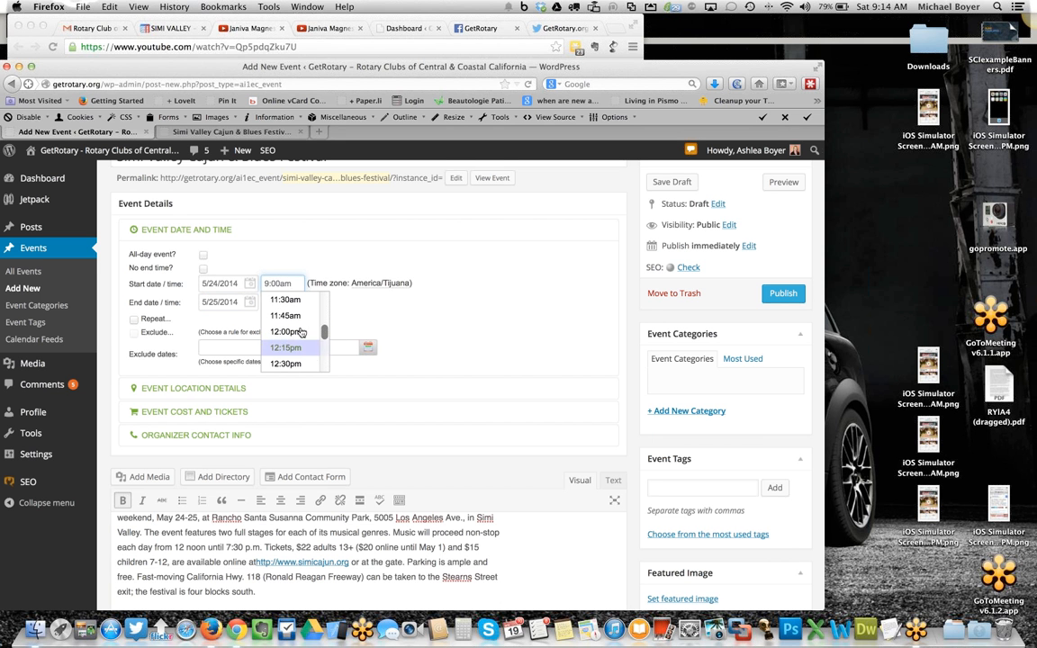
{"action": "left_click", "coordinate": [292, 331]}
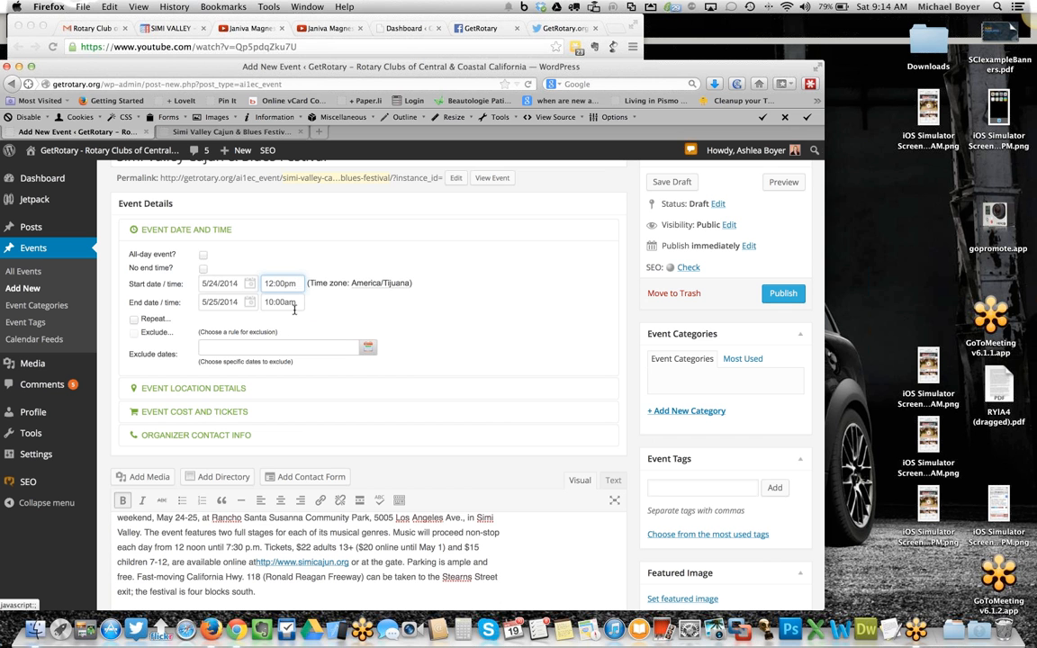
{"action": "left_click", "coordinate": [297, 301]}
{"action": "scroll", "coordinate": [324, 356], "scroll_direction": "up", "scroll_amount": 1}
{"action": "scroll", "coordinate": [317, 378], "scroll_direction": "down", "scroll_amount": 2}
{"action": "scroll", "coordinate": [316, 380], "scroll_direction": "down", "scroll_amount": 10}
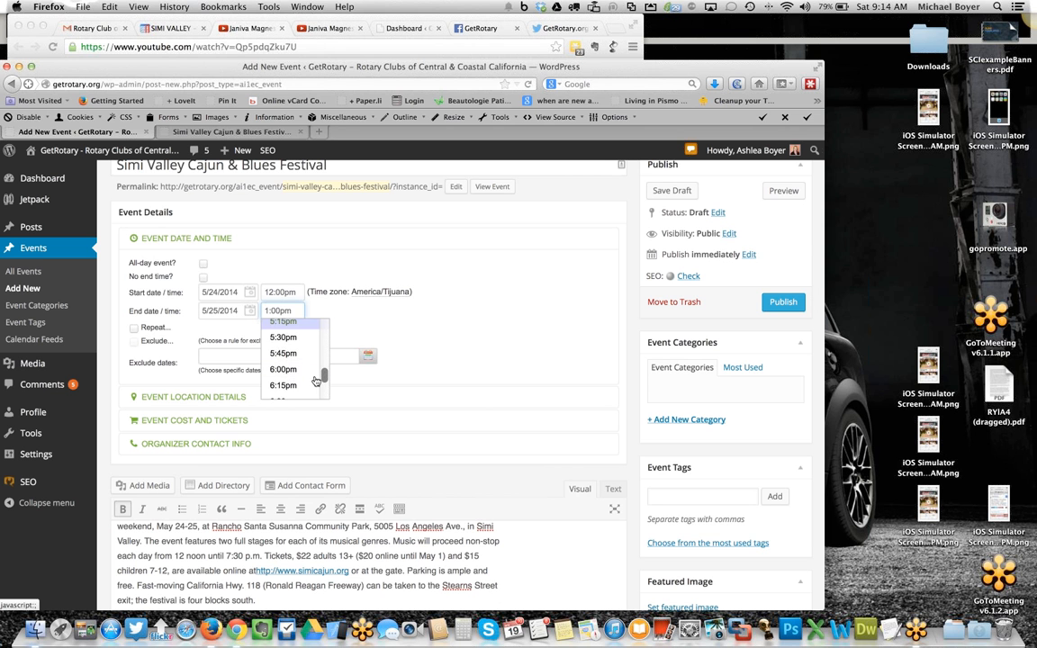
{"action": "scroll", "coordinate": [318, 379], "scroll_direction": "down", "scroll_amount": 3}
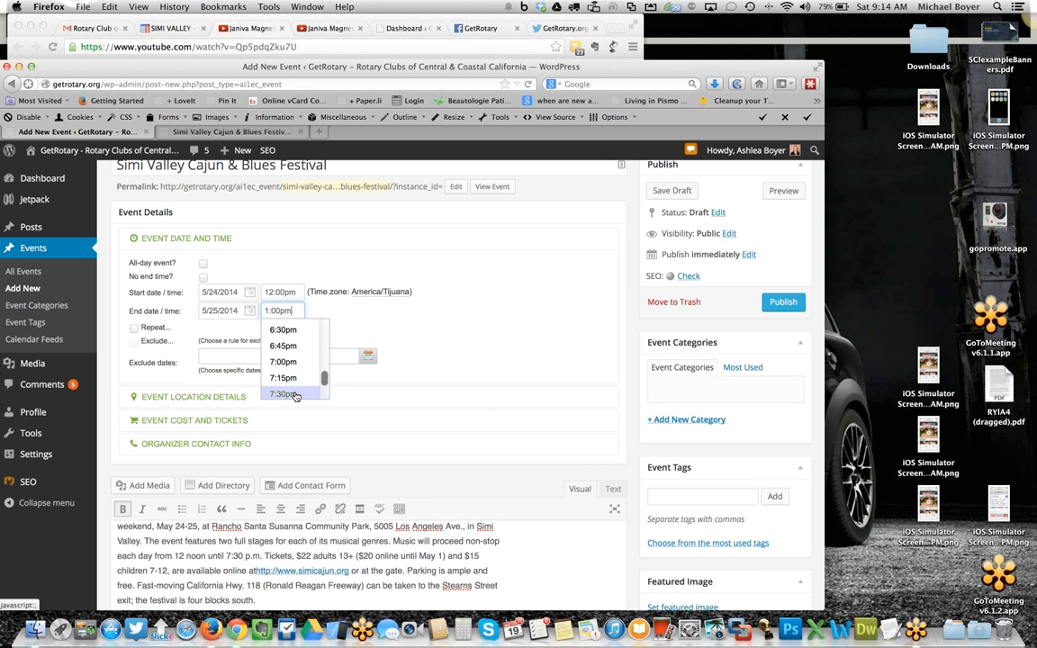
{"action": "left_click", "coordinate": [294, 394]}
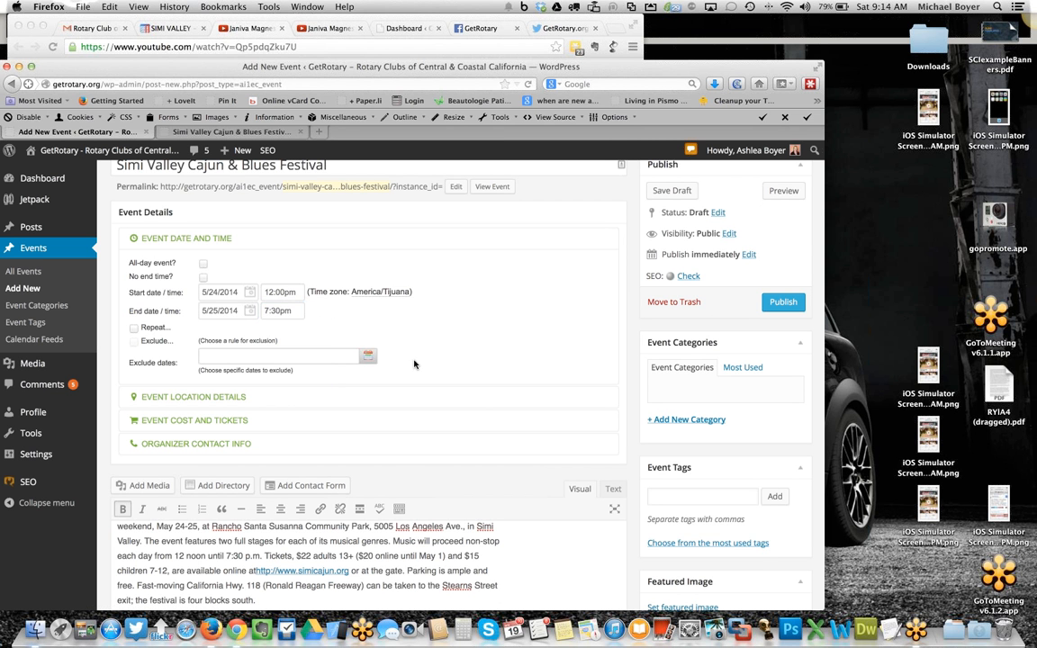
- Fill the event location with the Rancho Santa Susanna Community Park address copied from the description and enable the Google Map
{"action": "scroll", "coordinate": [419, 360], "scroll_direction": "up", "scroll_amount": 1}
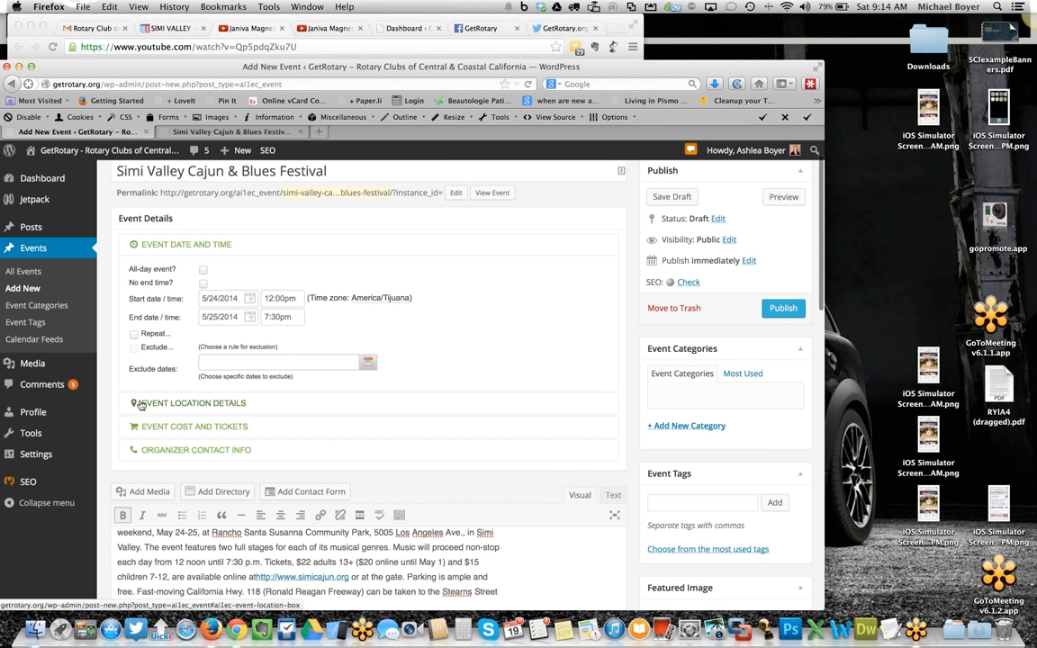
{"action": "left_click", "coordinate": [196, 404]}
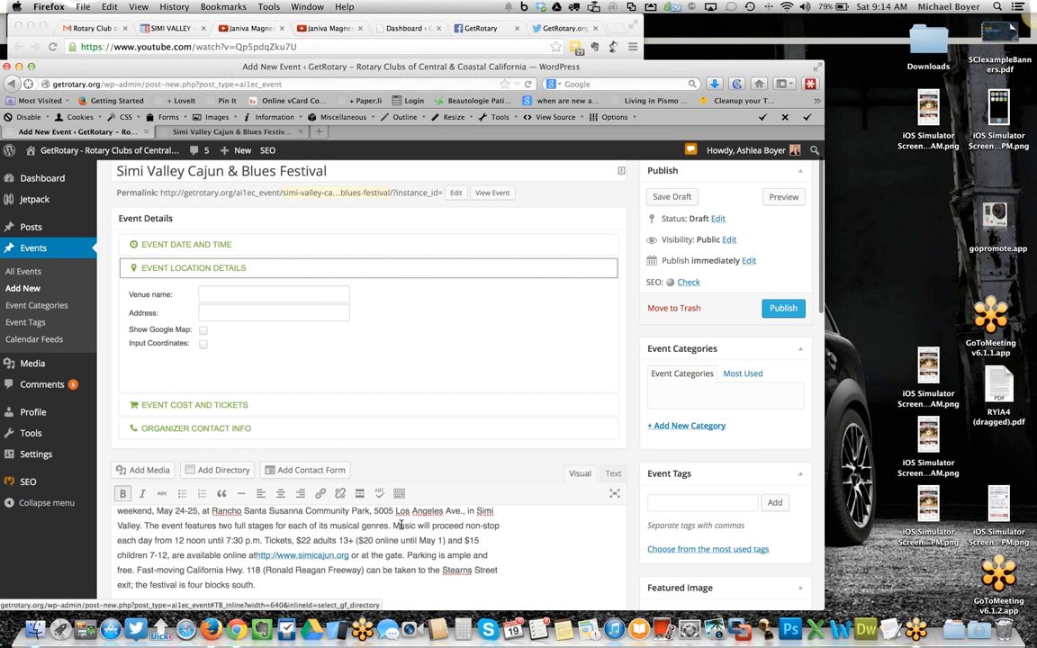
{"action": "scroll", "coordinate": [407, 550], "scroll_direction": "down", "scroll_amount": 3}
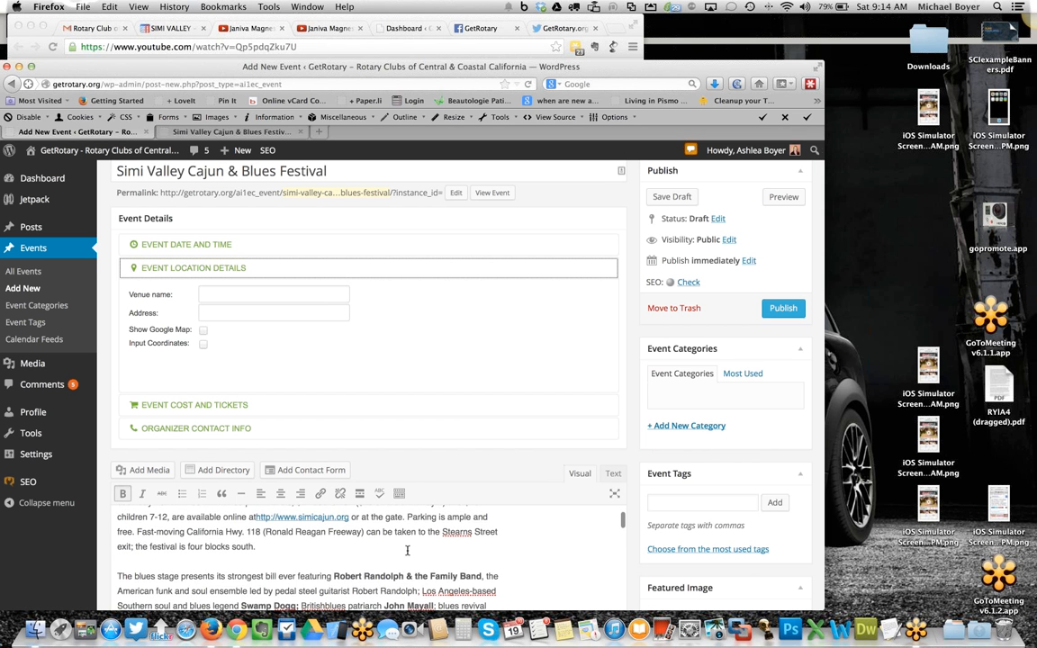
{"action": "scroll", "coordinate": [407, 551], "scroll_direction": "up", "scroll_amount": 4}
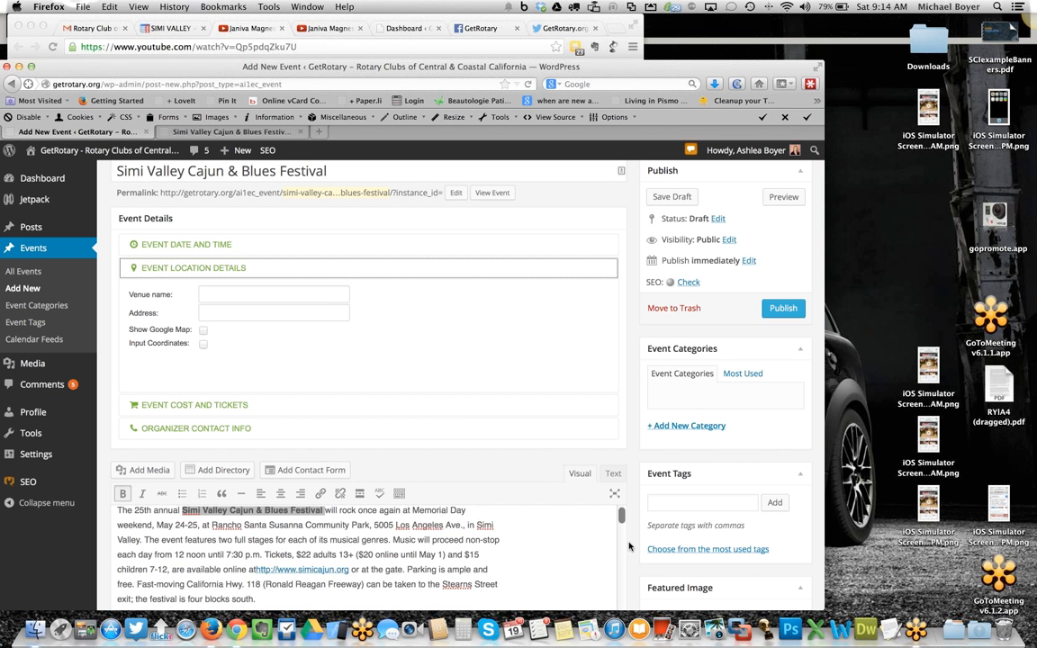
{"action": "scroll", "coordinate": [611, 546], "scroll_direction": "down", "scroll_amount": 2}
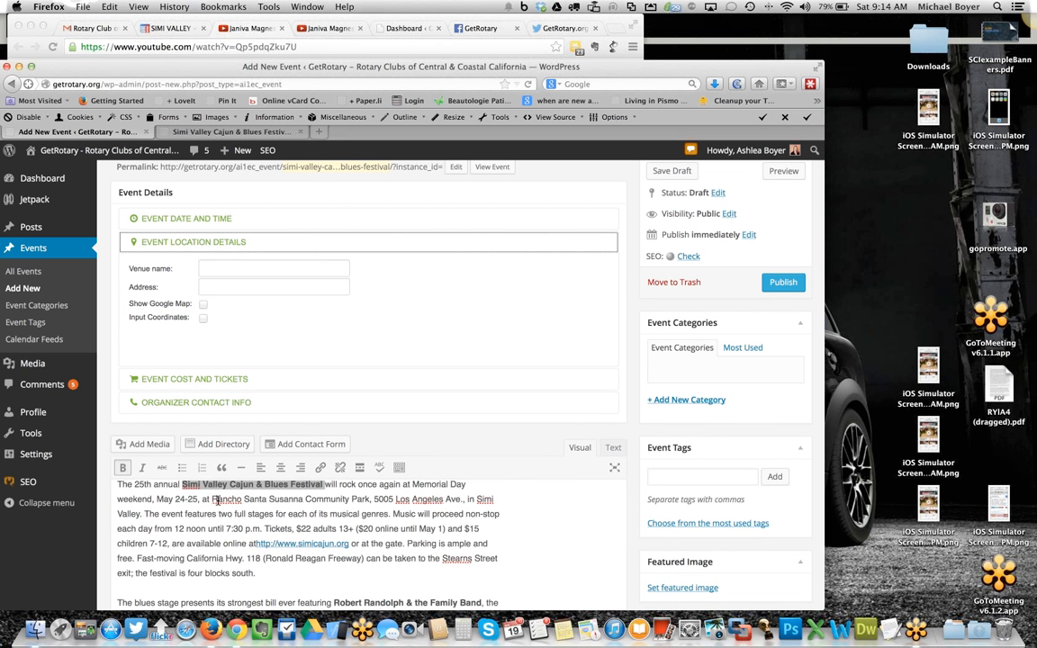
{"action": "left_click_drag", "start_coordinate": [213, 500], "coordinate": [466, 500]}
{"action": "left_click", "coordinate": [142, 514], "text": "shift"}
{"action": "key", "text": "super+c"}
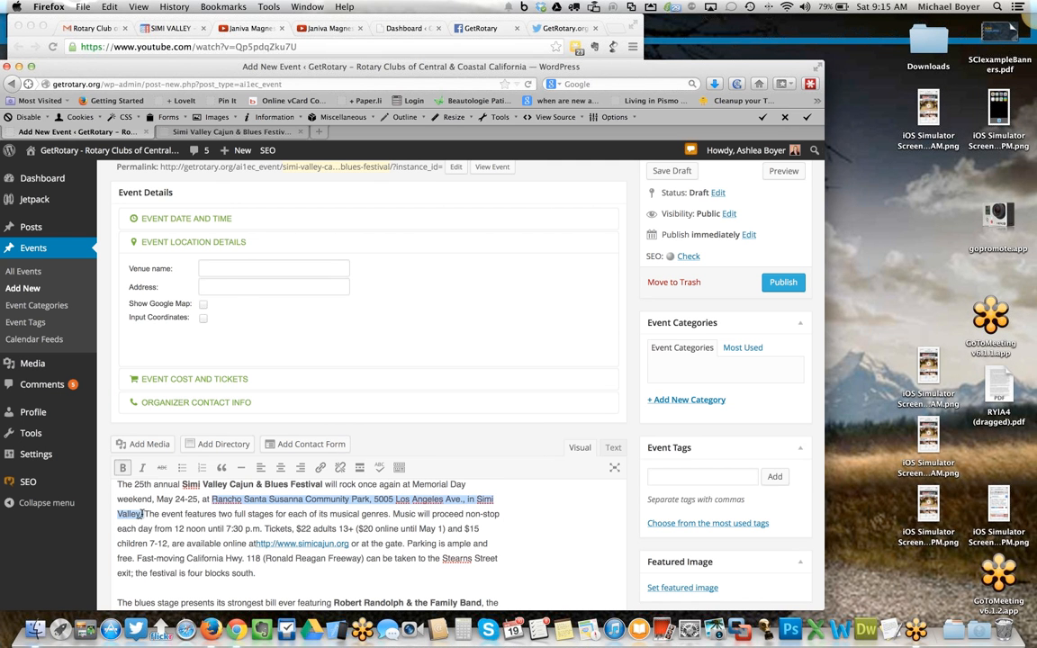
{"action": "left_click", "coordinate": [222, 284]}
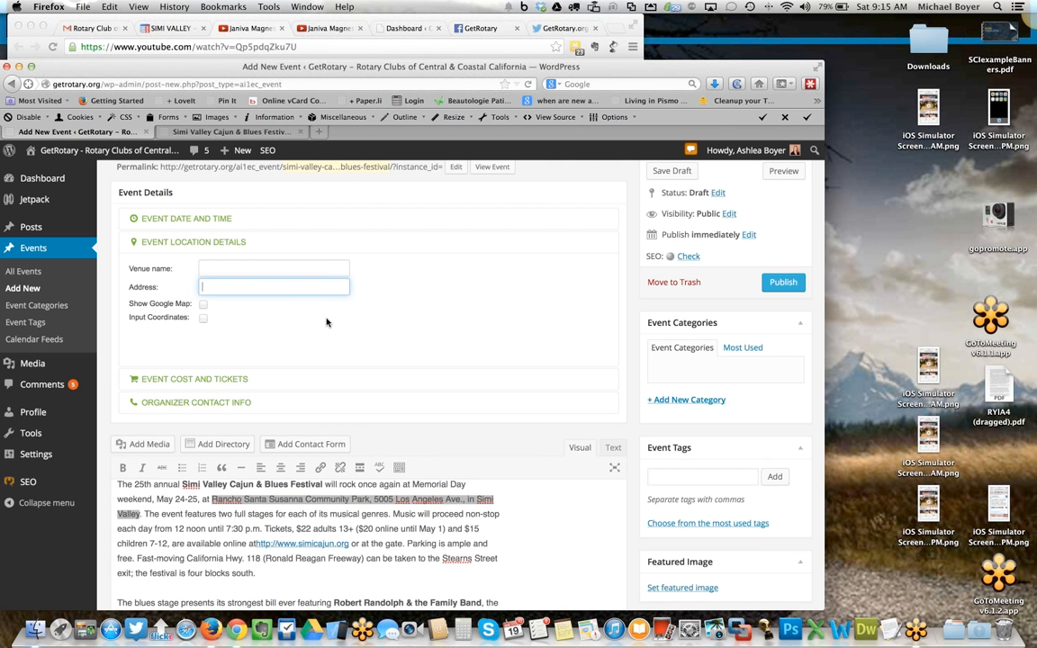
{"action": "key", "text": "super+v"}
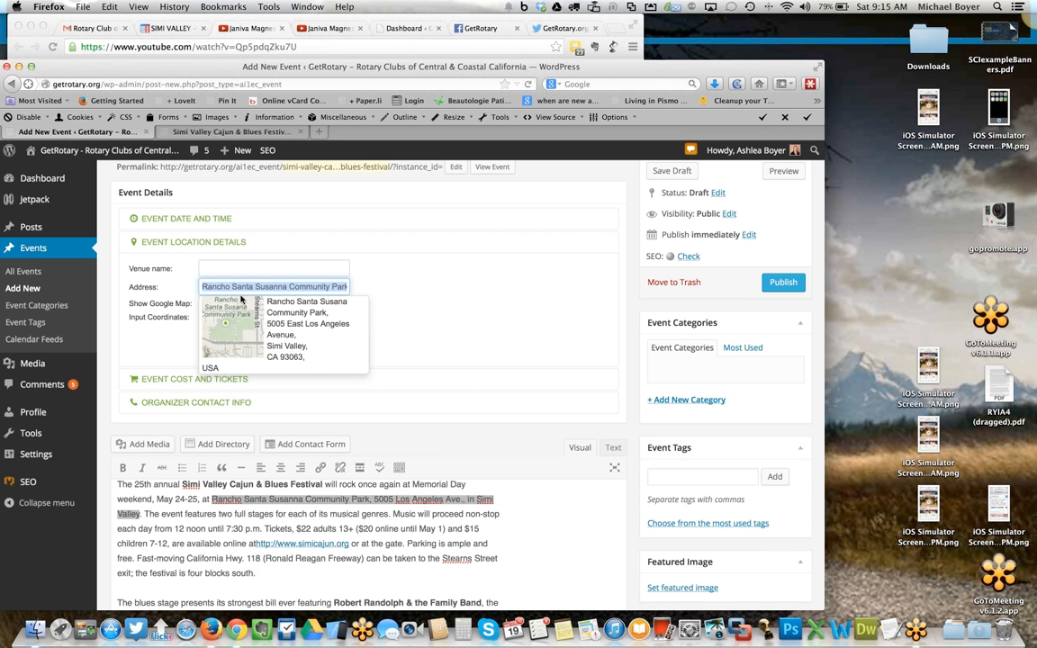
{"action": "left_click", "coordinate": [304, 287]}
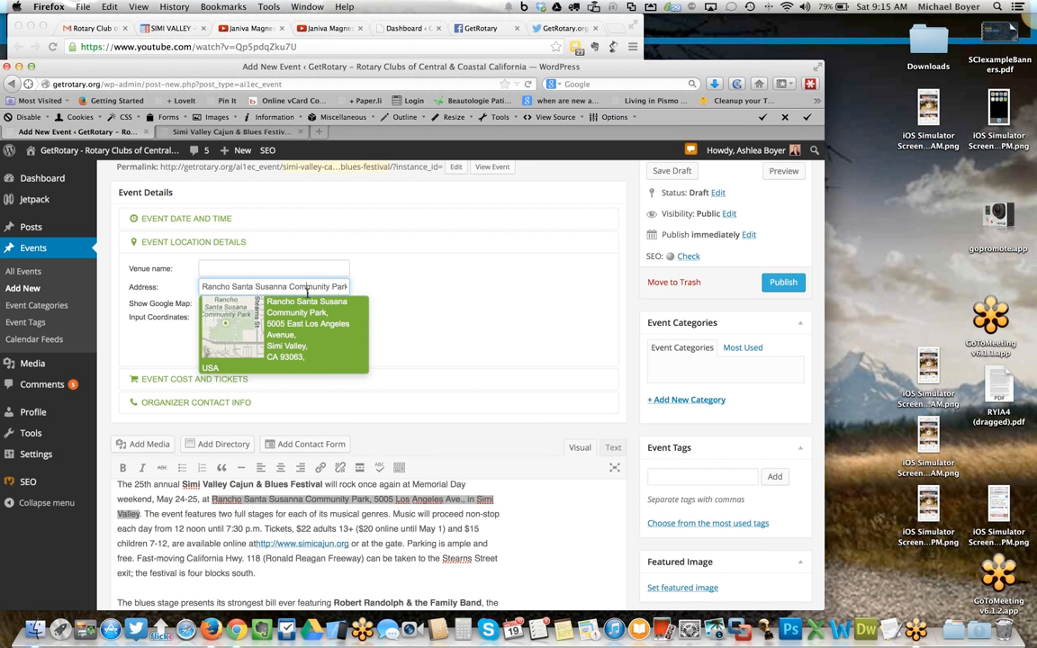
{"action": "mouse_move", "coordinate": [203, 286]}
{"action": "left_mouse_down"}
{"action": "mouse_move", "coordinate": [333, 288]}
{"action": "mouse_move", "coordinate": [208, 288]}
{"action": "left_mouse_up"}
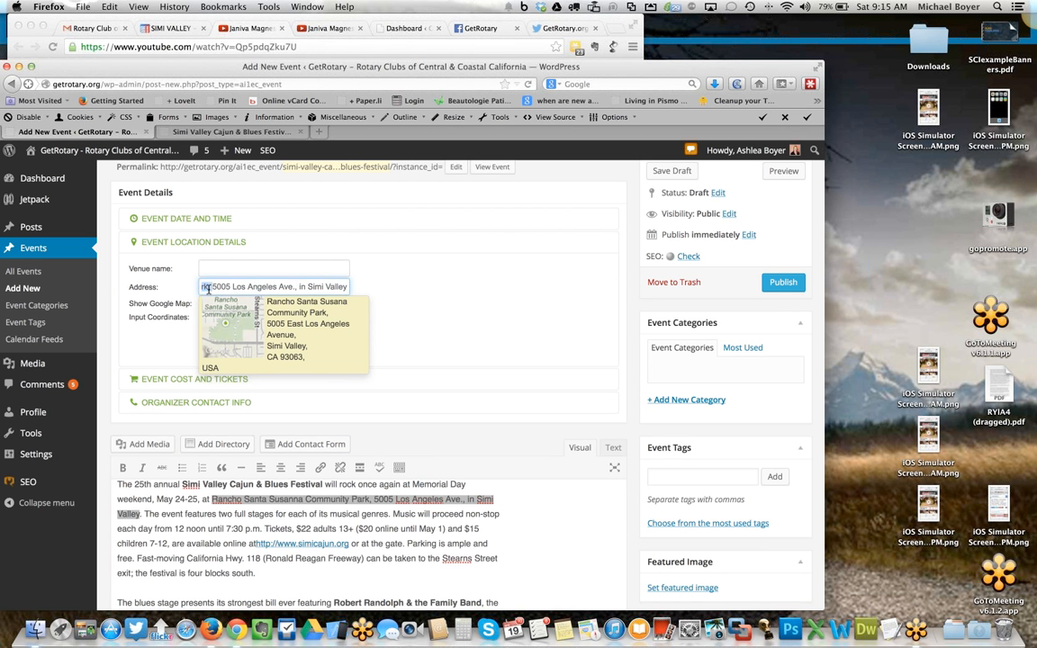
{"action": "left_click", "coordinate": [306, 329]}
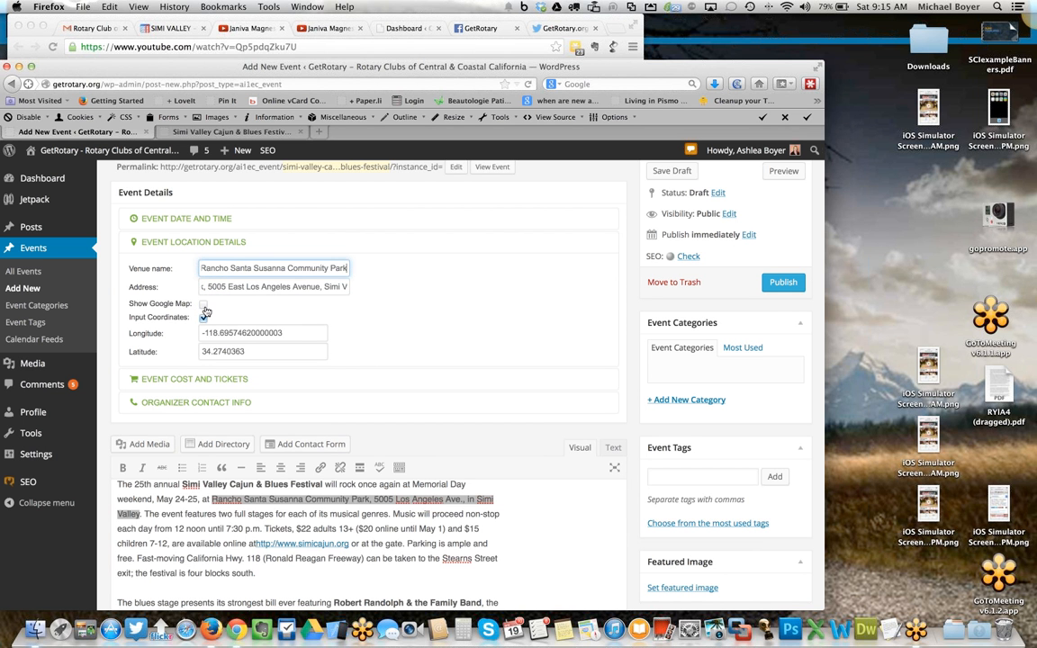
{"action": "left_click", "coordinate": [204, 304]}
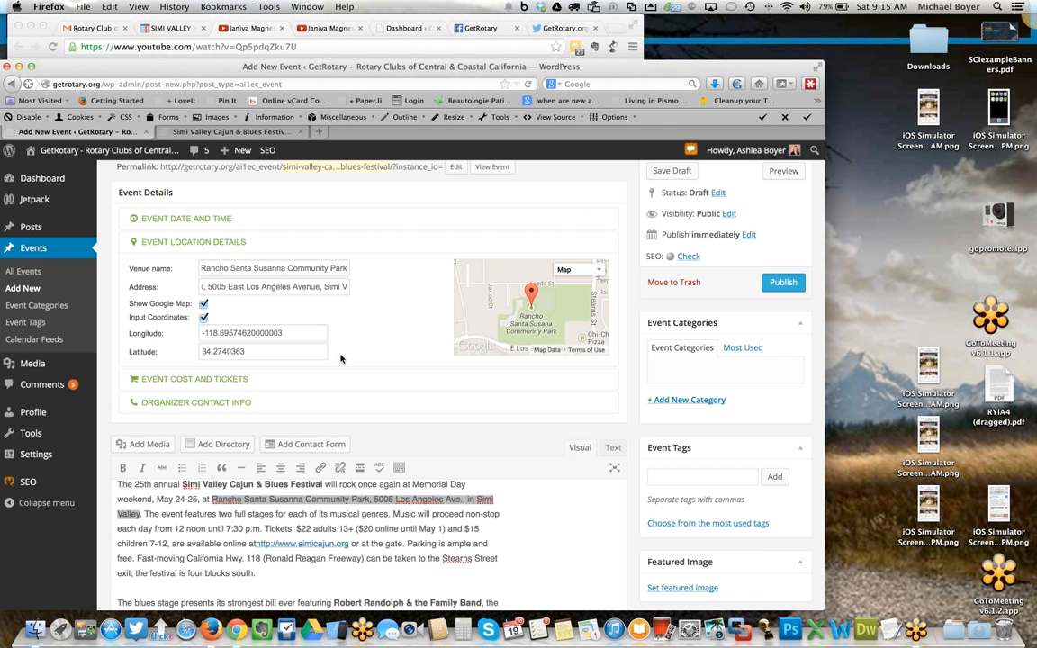
- Open the event cost section, paste the tickets URL copied from the description as the ticket URL, uncheck Free event and set the cost to $20
{"action": "left_click", "coordinate": [215, 380]}
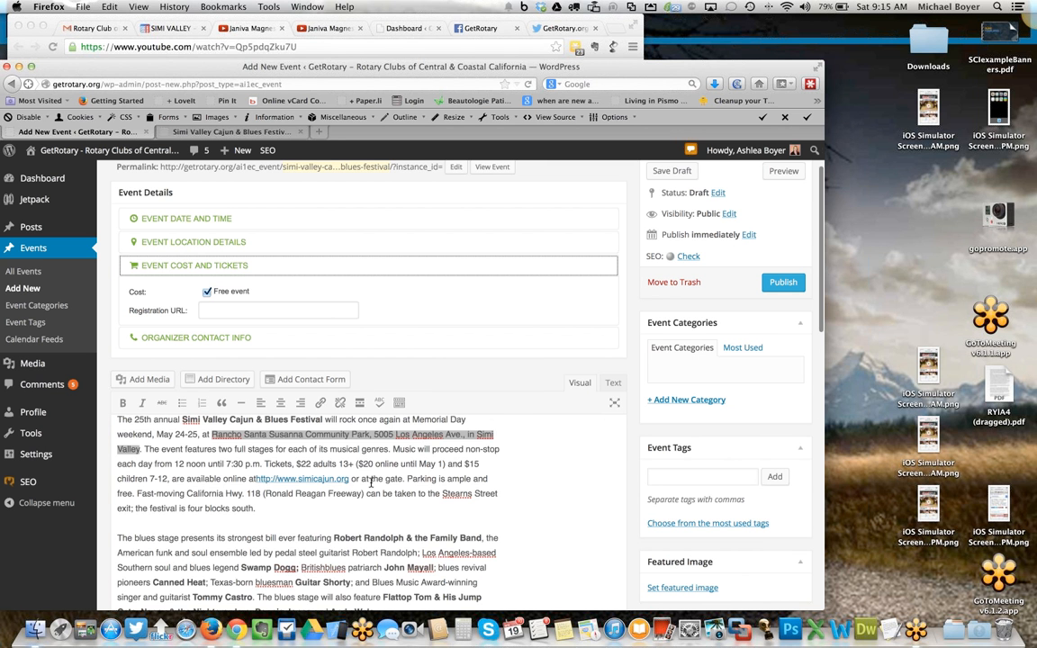
{"action": "scroll", "coordinate": [363, 467], "scroll_direction": "down", "scroll_amount": 1}
{"action": "scroll", "coordinate": [364, 485], "scroll_direction": "down", "scroll_amount": 10}
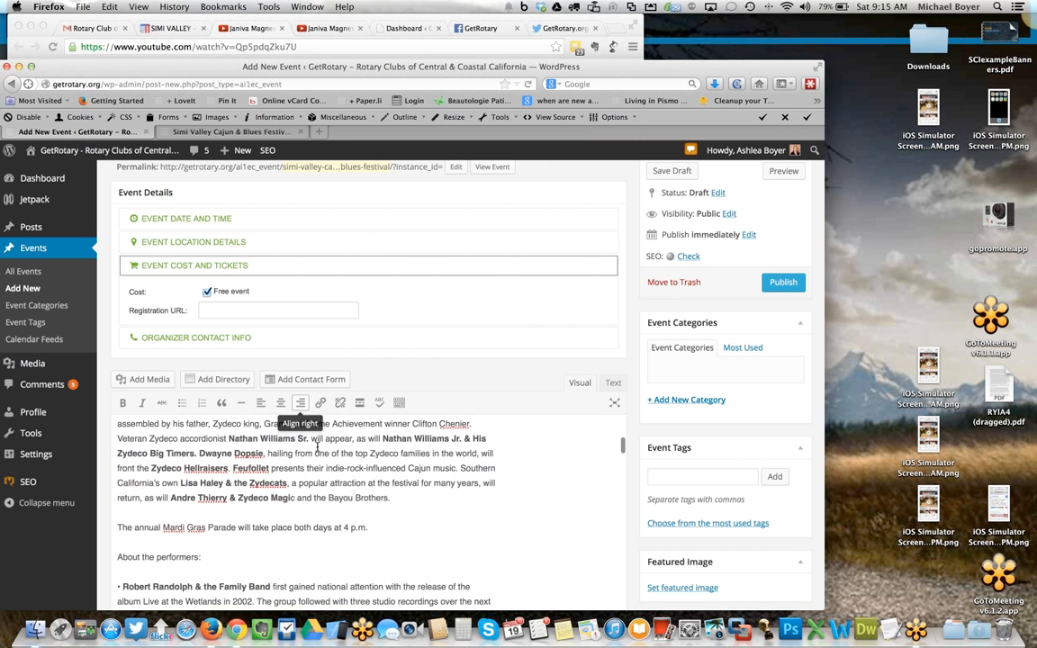
{"action": "scroll", "coordinate": [315, 452], "scroll_direction": "down", "scroll_amount": 10}
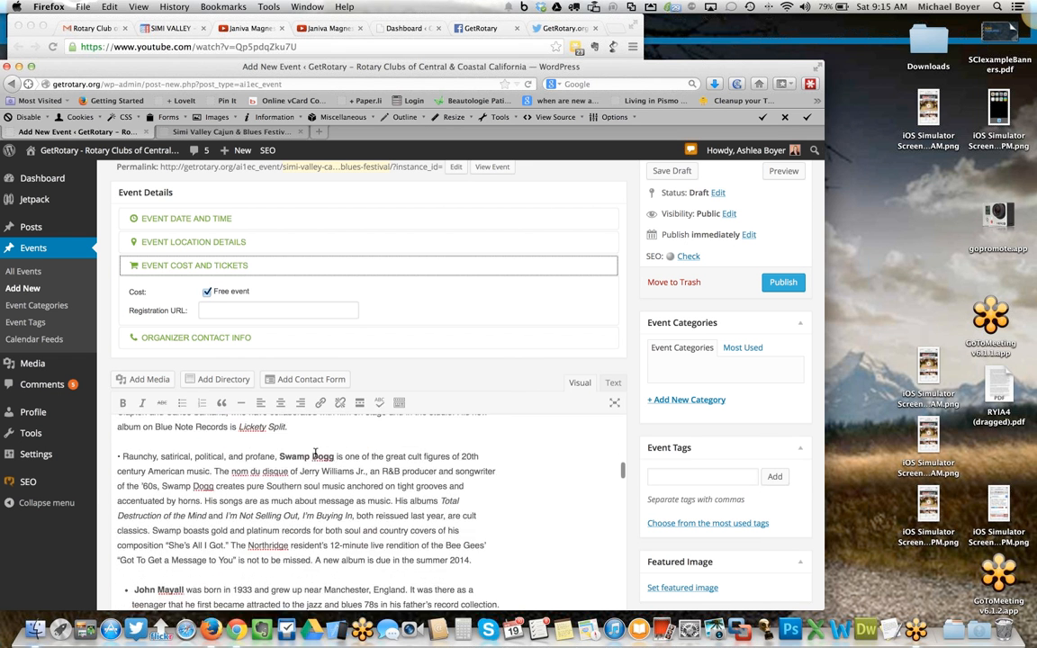
{"action": "scroll", "coordinate": [315, 452], "scroll_direction": "down", "scroll_amount": 10}
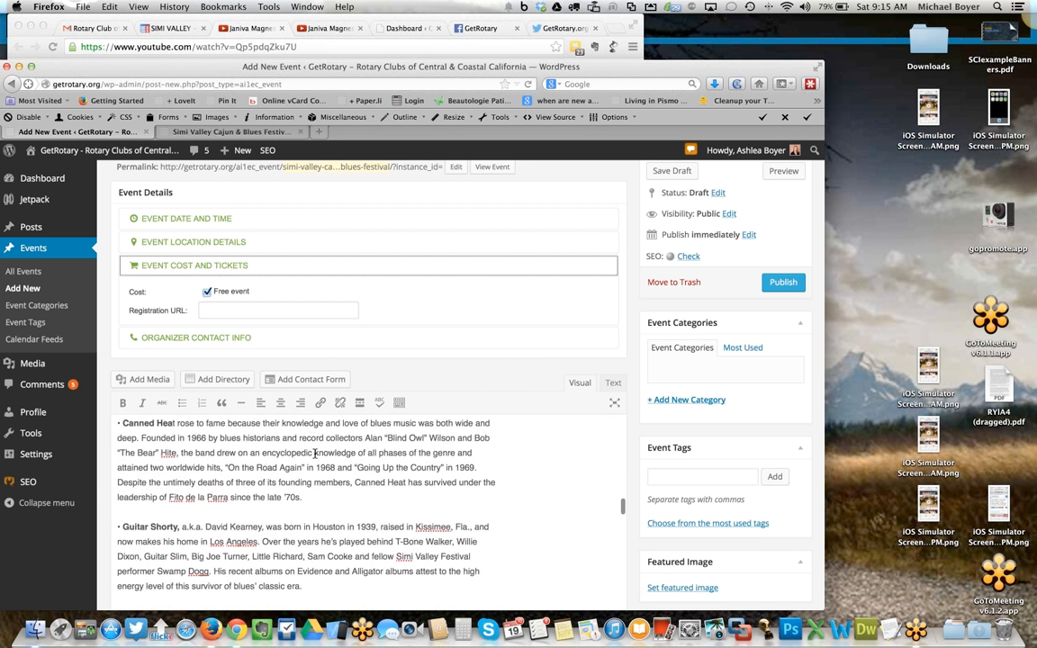
{"action": "scroll", "coordinate": [315, 453], "scroll_direction": "down", "scroll_amount": 10}
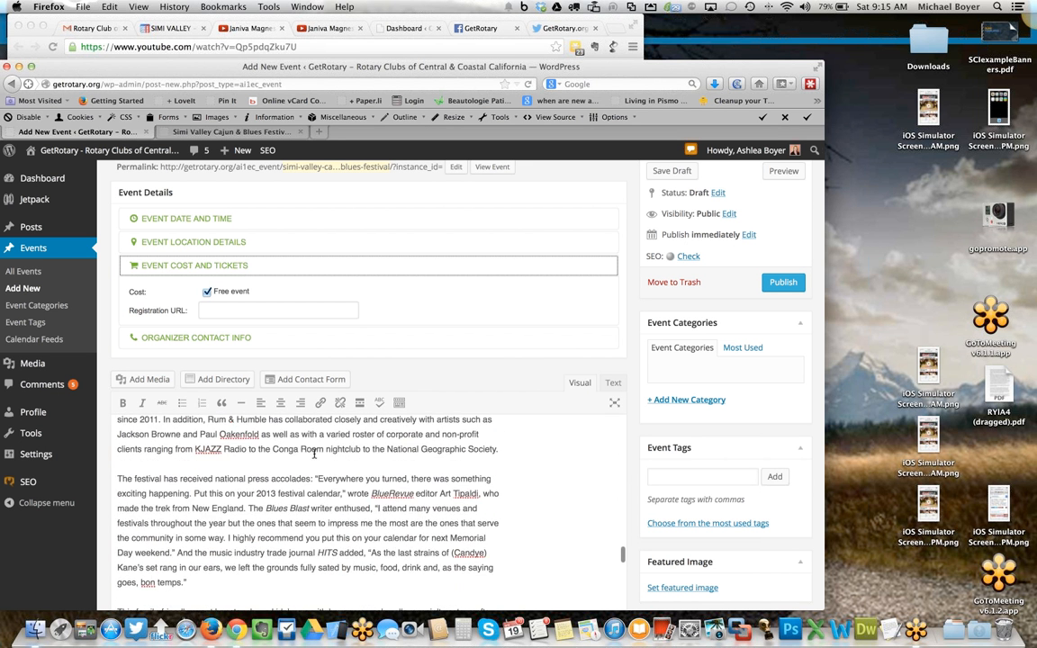
{"action": "scroll", "coordinate": [314, 453], "scroll_direction": "down", "scroll_amount": 1}
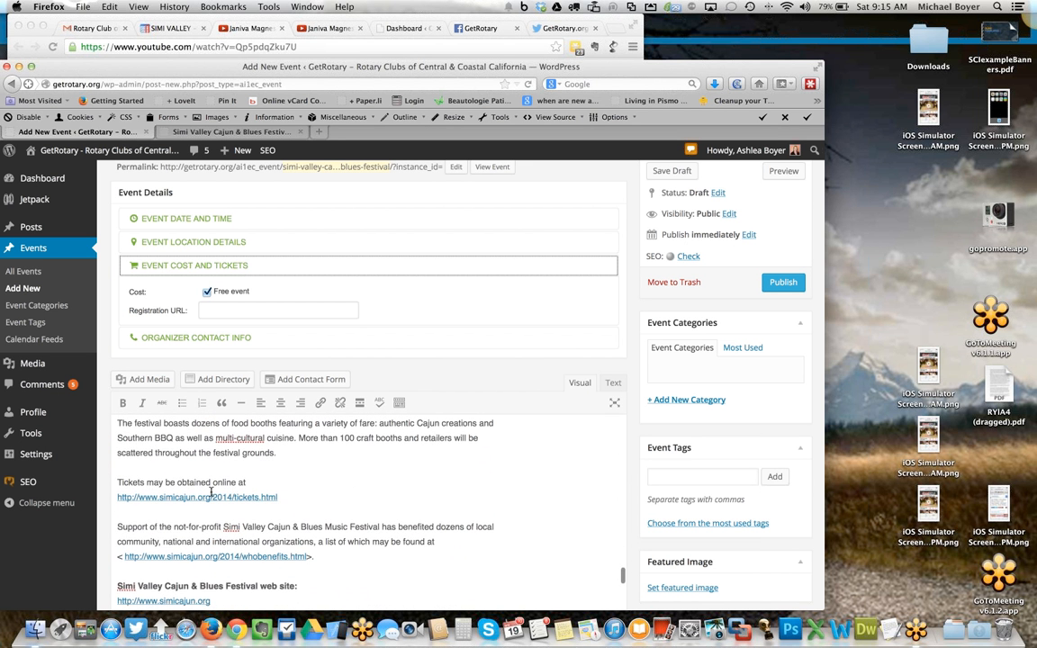
{"action": "left_click_drag", "start_coordinate": [278, 497], "coordinate": [117, 497]}
{"action": "key", "text": "super+c"}
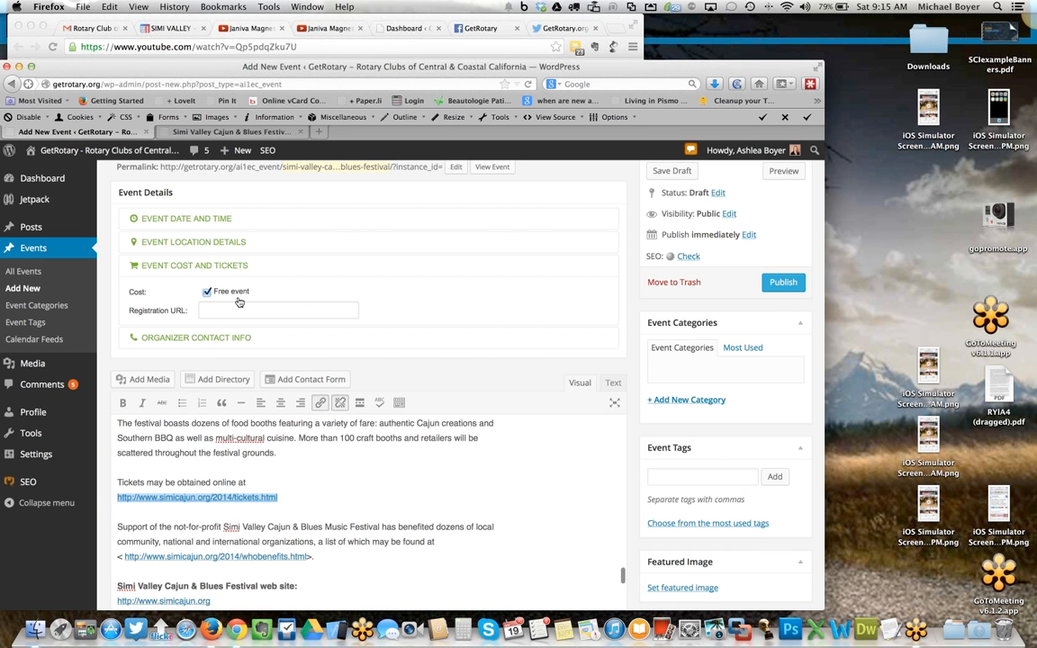
{"action": "left_click", "coordinate": [293, 309]}
{"action": "key", "text": "super+v"}
{"action": "left_click", "coordinate": [208, 293]}
{"action": "left_click", "coordinate": [238, 292]}
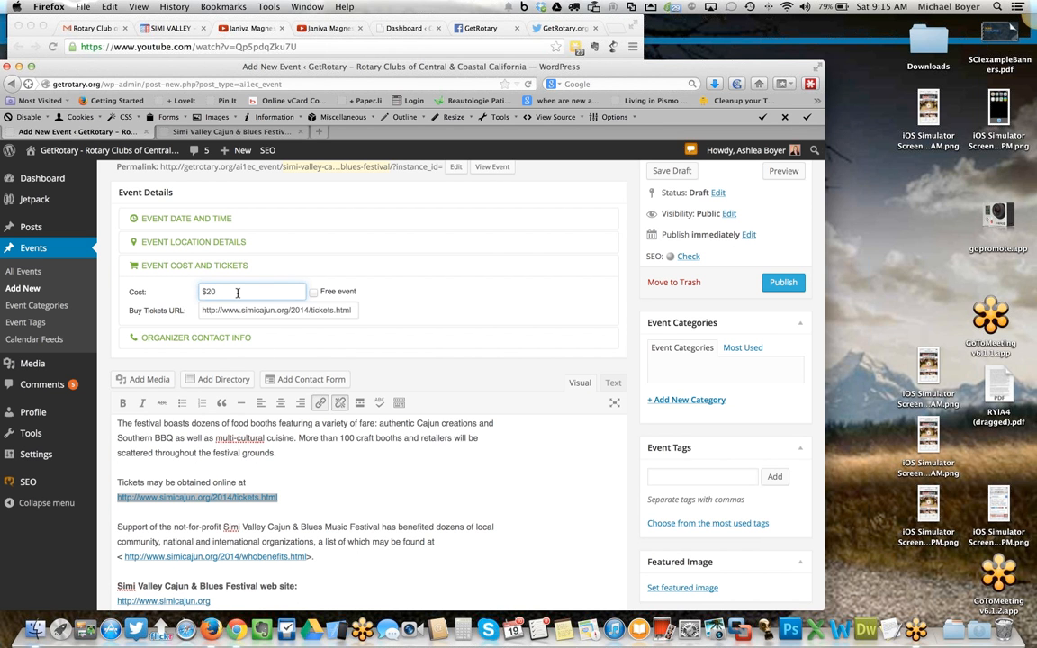
- Fill the organizer contact with the contact's name and the contact's e-mail copied from the announcement email
{"action": "left_click", "coordinate": [242, 338]}
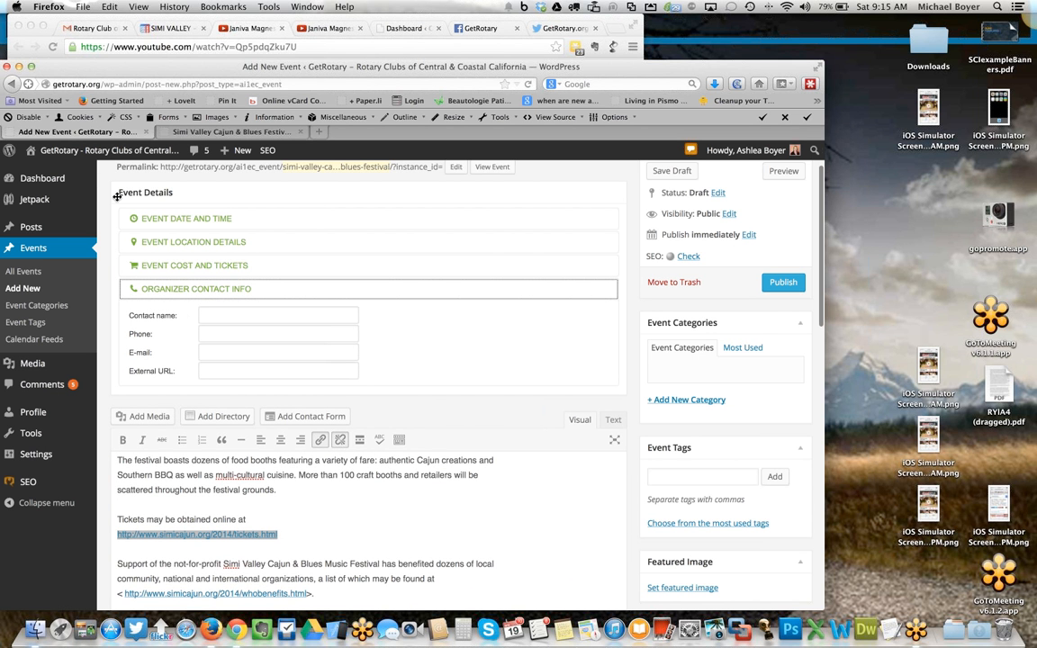
{"action": "left_click", "coordinate": [89, 59]}
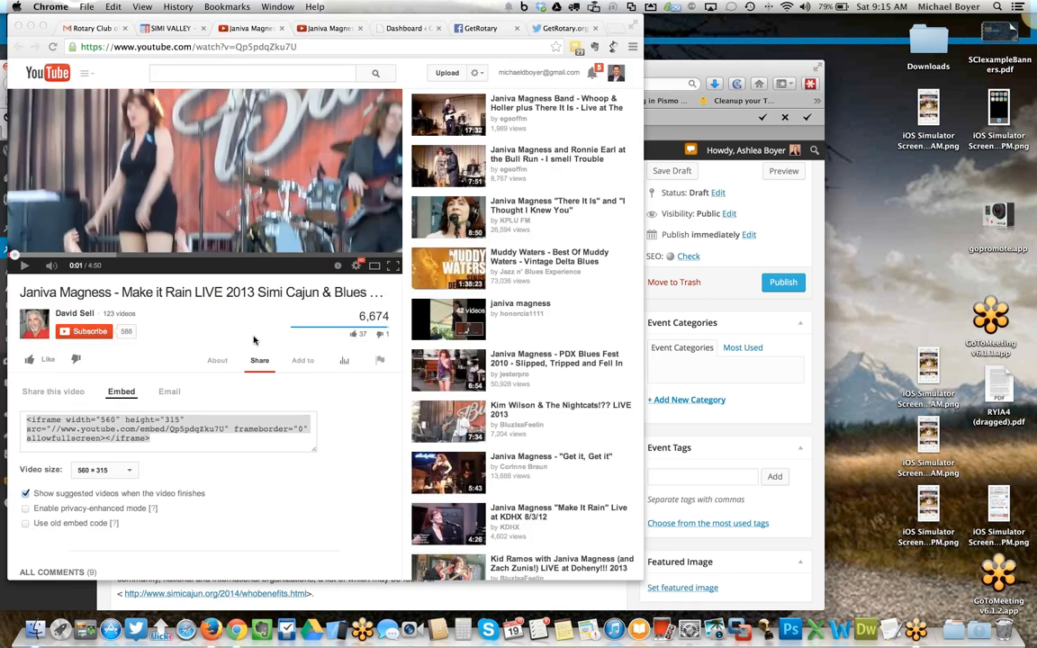
{"action": "key", "text": "super+1"}
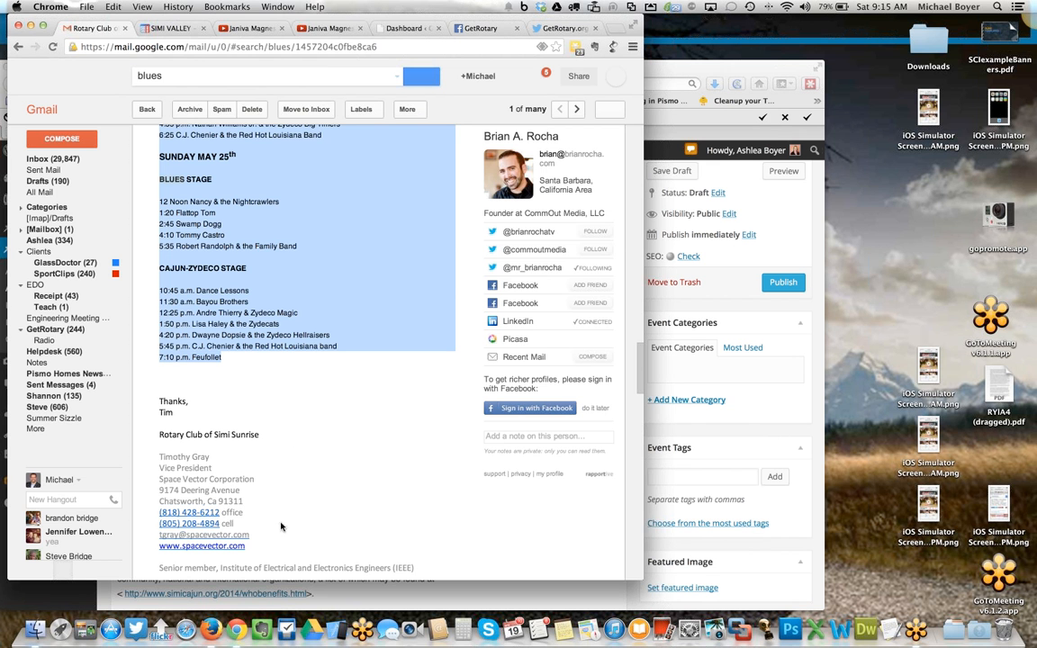
{"action": "left_click_drag", "start_coordinate": [260, 540], "coordinate": [160, 538]}
{"action": "key", "text": "super+c"}
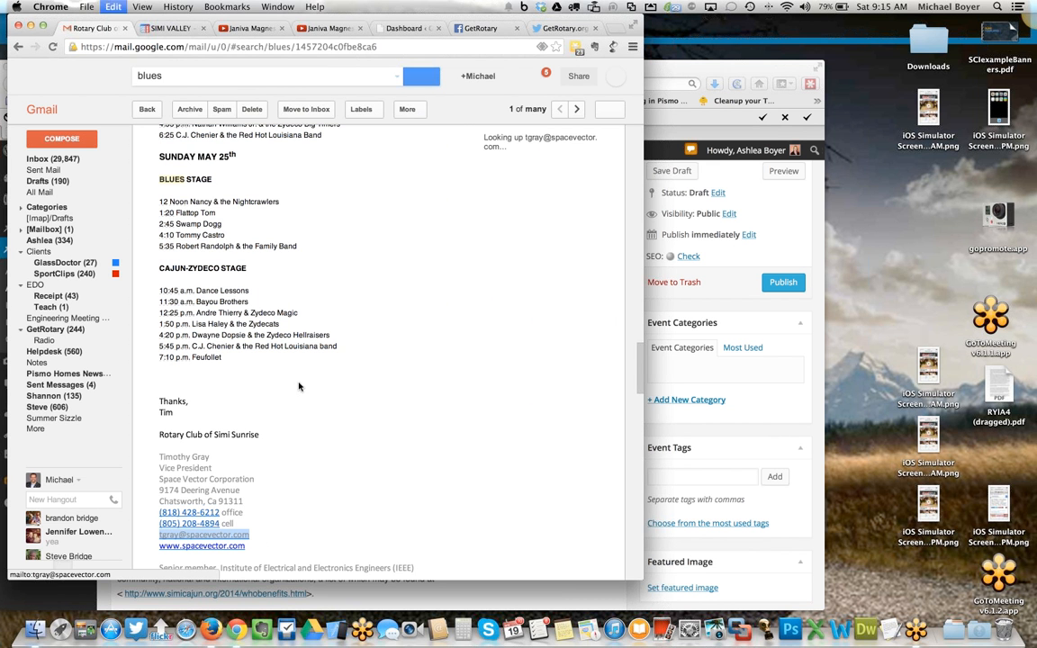
{"action": "left_click", "coordinate": [676, 109]}
{"action": "left_click", "coordinate": [216, 351]}
{"action": "key", "text": "super+v"}
{"action": "left_click", "coordinate": [222, 316]}
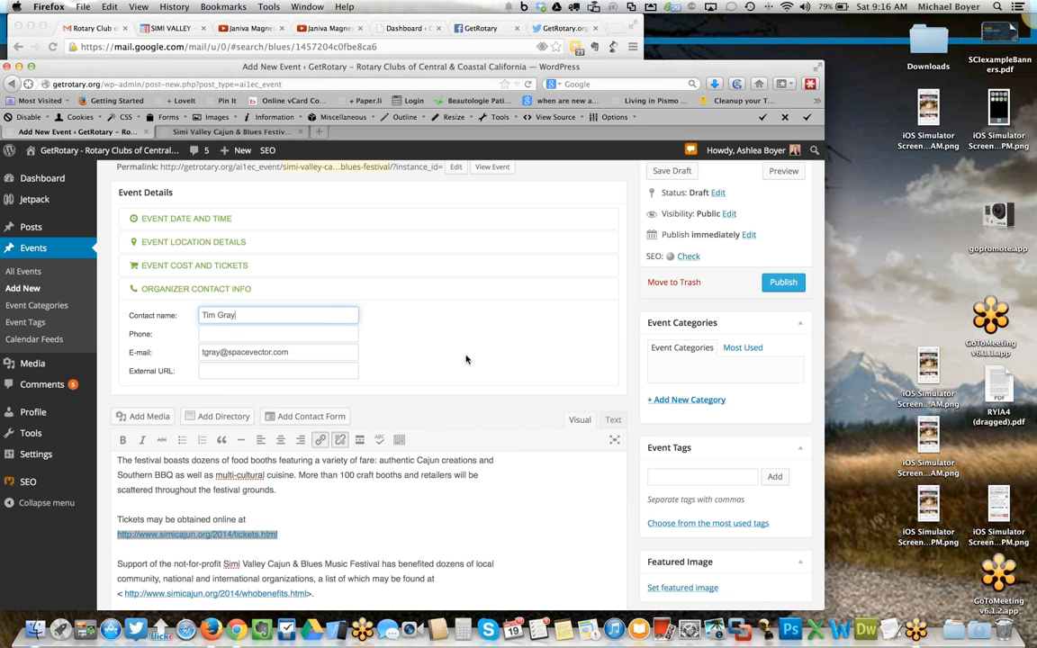
- Publish the event
{"action": "scroll", "coordinate": [546, 425], "scroll_direction": "down", "scroll_amount": 3}
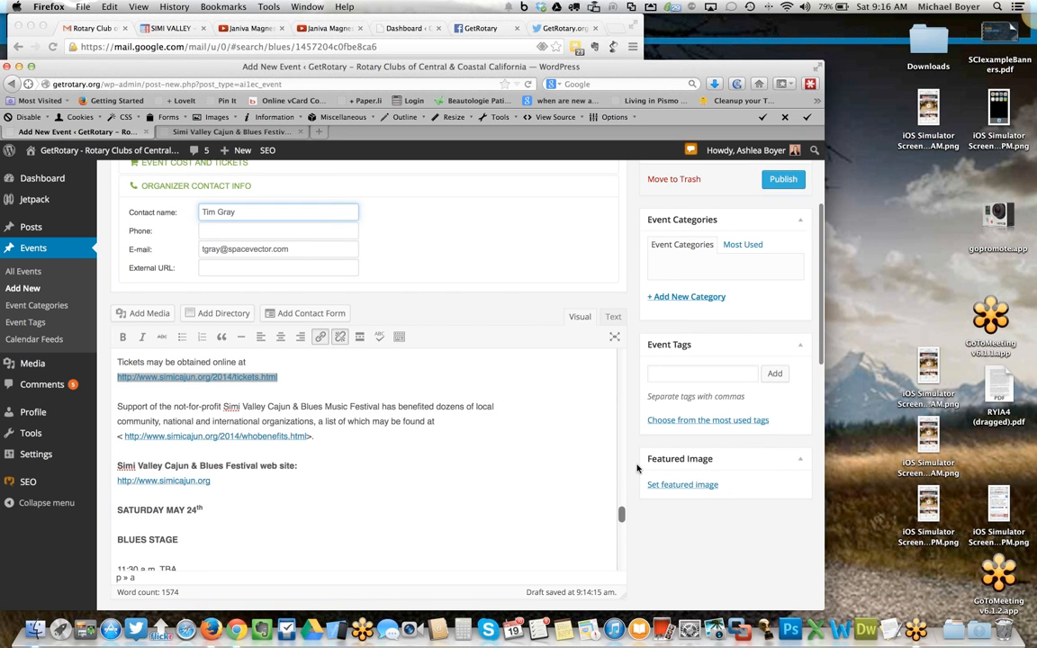
{"action": "scroll", "coordinate": [621, 462], "scroll_direction": "up", "scroll_amount": 5}
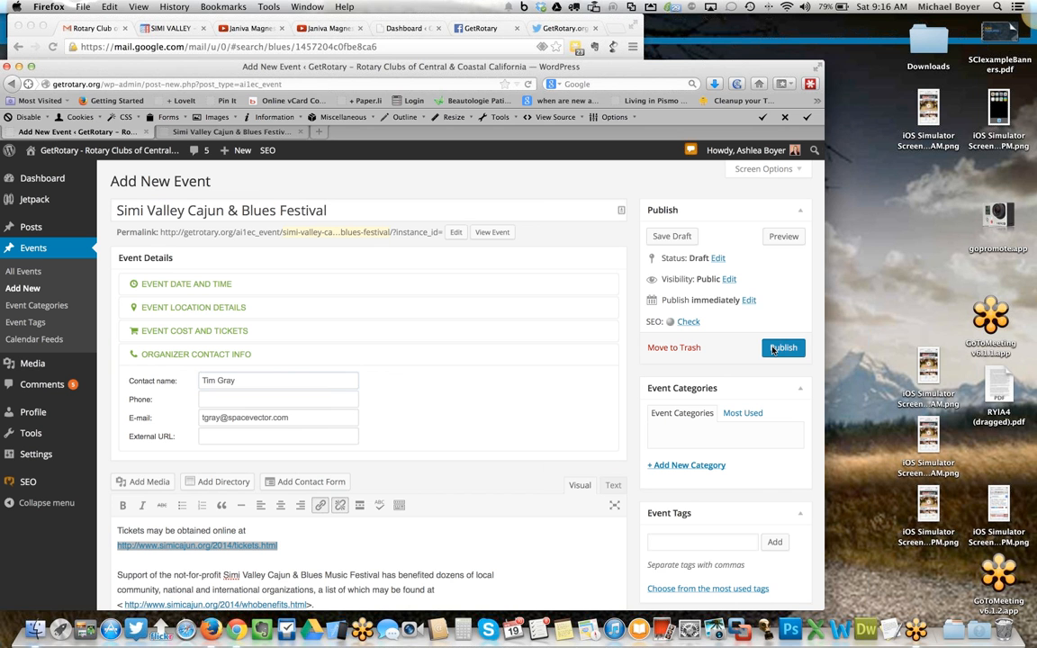
{"action": "left_click", "coordinate": [772, 351]}
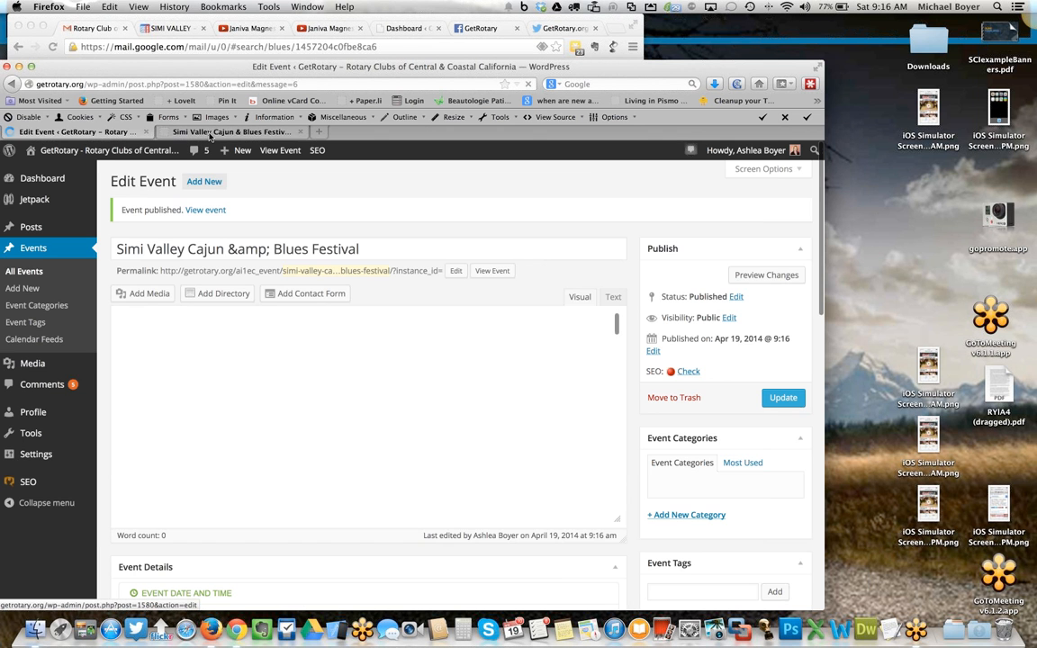
- Review the published festival post and the home page's upcoming events list
{"action": "left_click", "coordinate": [214, 133]}
{"action": "scroll", "coordinate": [352, 241], "scroll_direction": "up", "scroll_amount": 4}
{"action": "scroll", "coordinate": [352, 242], "scroll_direction": "up", "scroll_amount": 15}
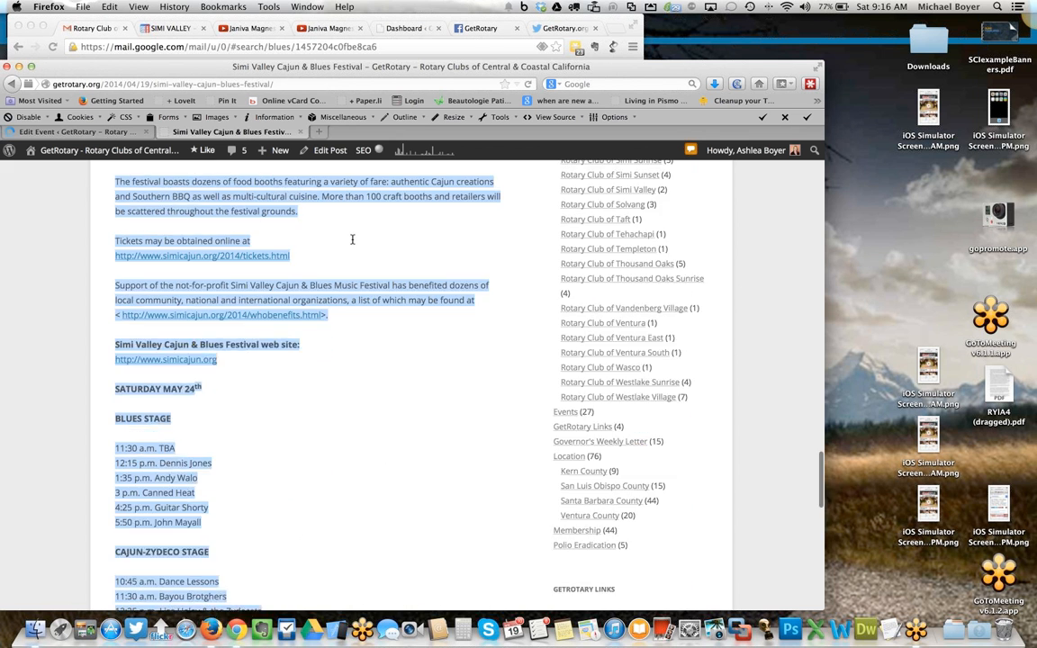
{"action": "scroll", "coordinate": [352, 243], "scroll_direction": "up", "scroll_amount": 10}
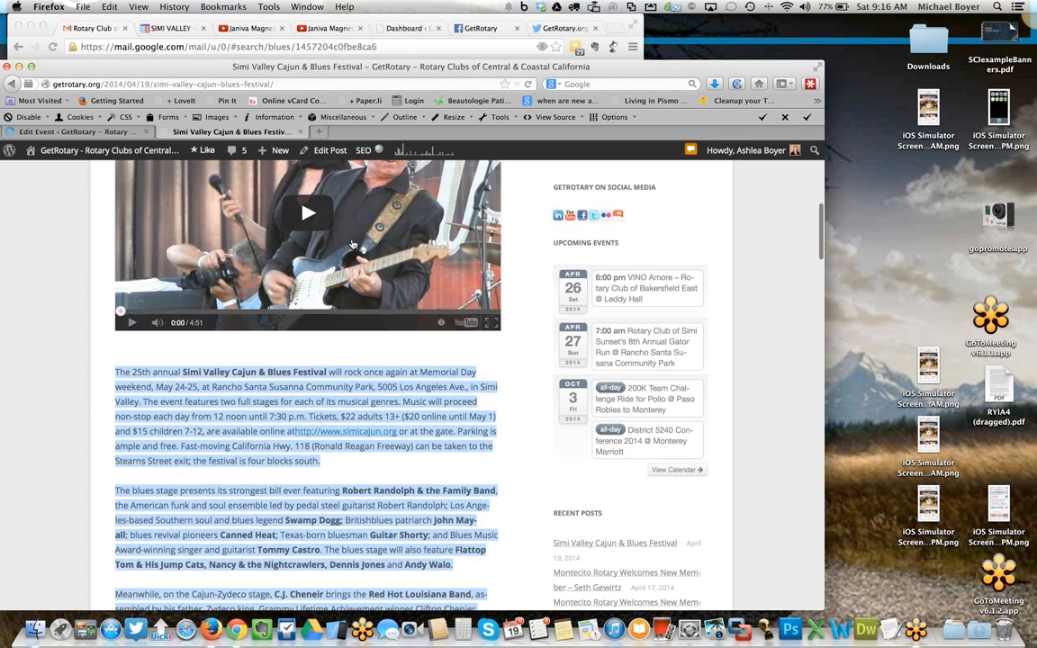
{"action": "left_click", "coordinate": [144, 221]}
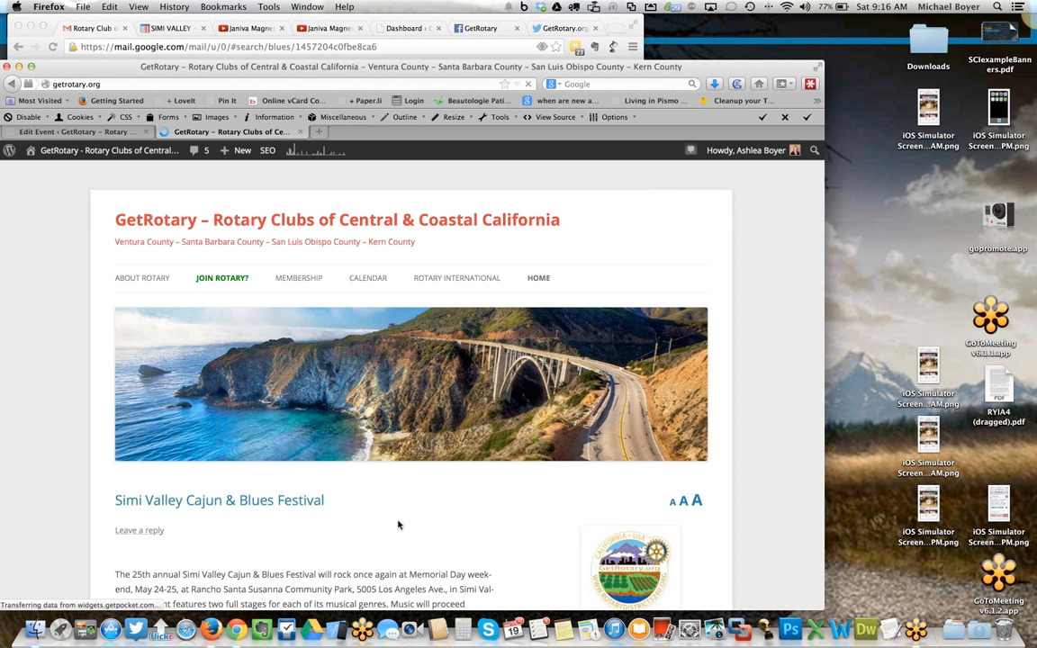
{"action": "scroll", "coordinate": [352, 533], "scroll_direction": "down", "scroll_amount": 8}
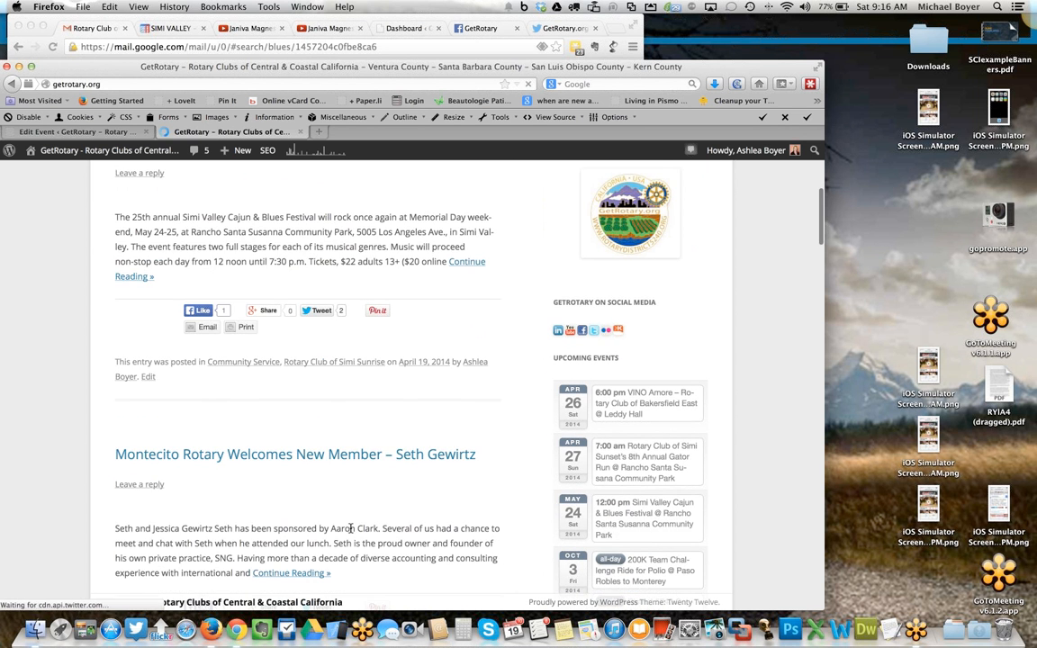
{"action": "scroll", "coordinate": [352, 531], "scroll_direction": "down", "scroll_amount": 2}
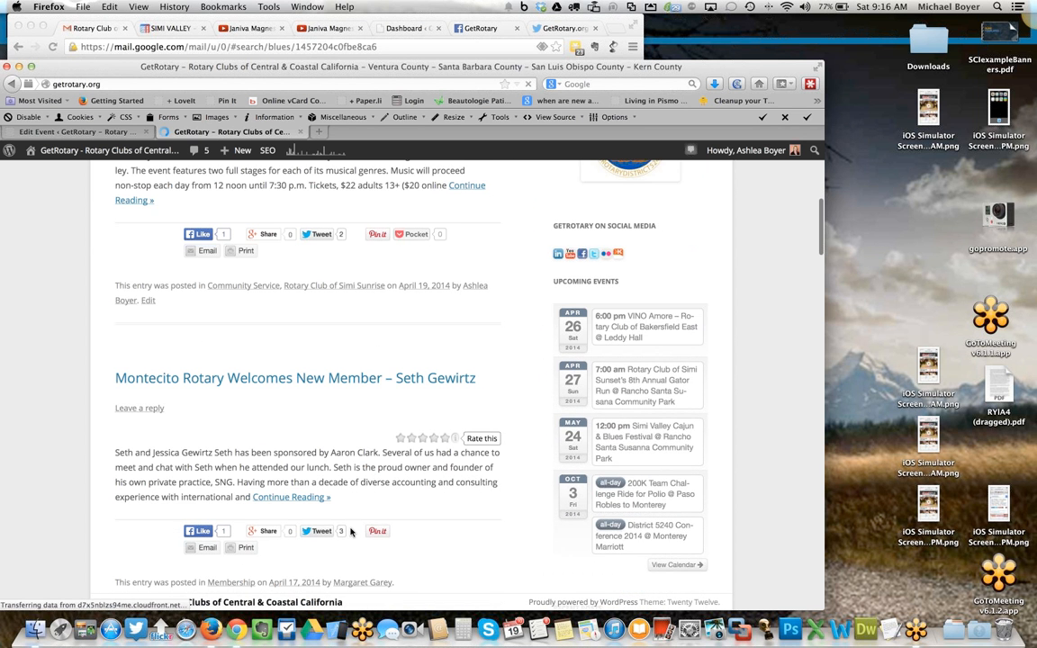
{"action": "mouse_move", "coordinate": [621, 428]}
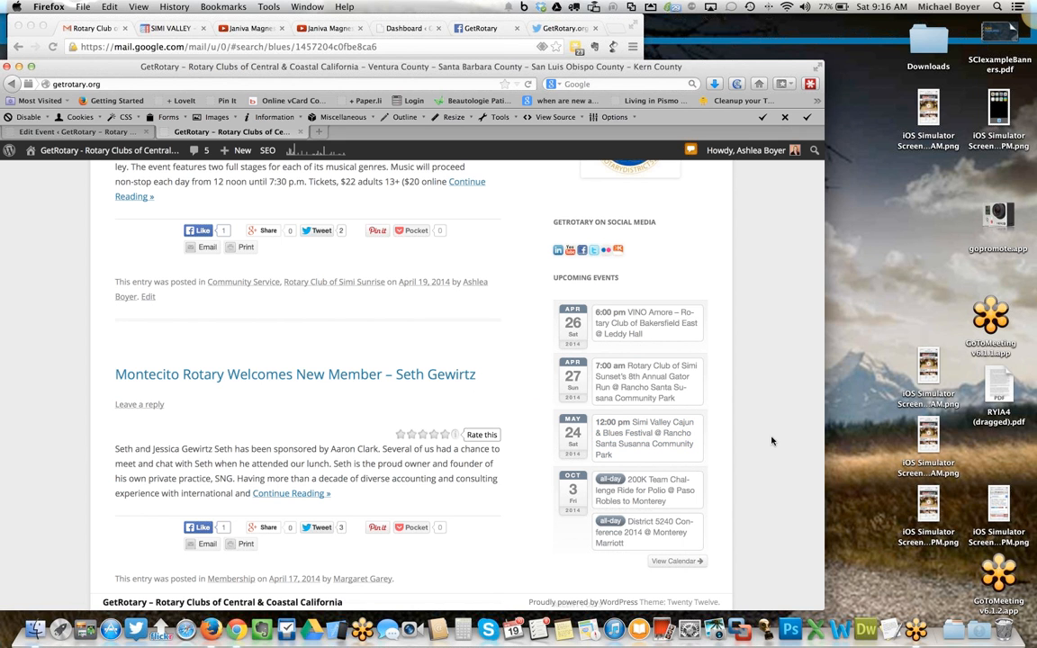
{"action": "scroll", "coordinate": [769, 384], "scroll_direction": "up", "scroll_amount": 15}
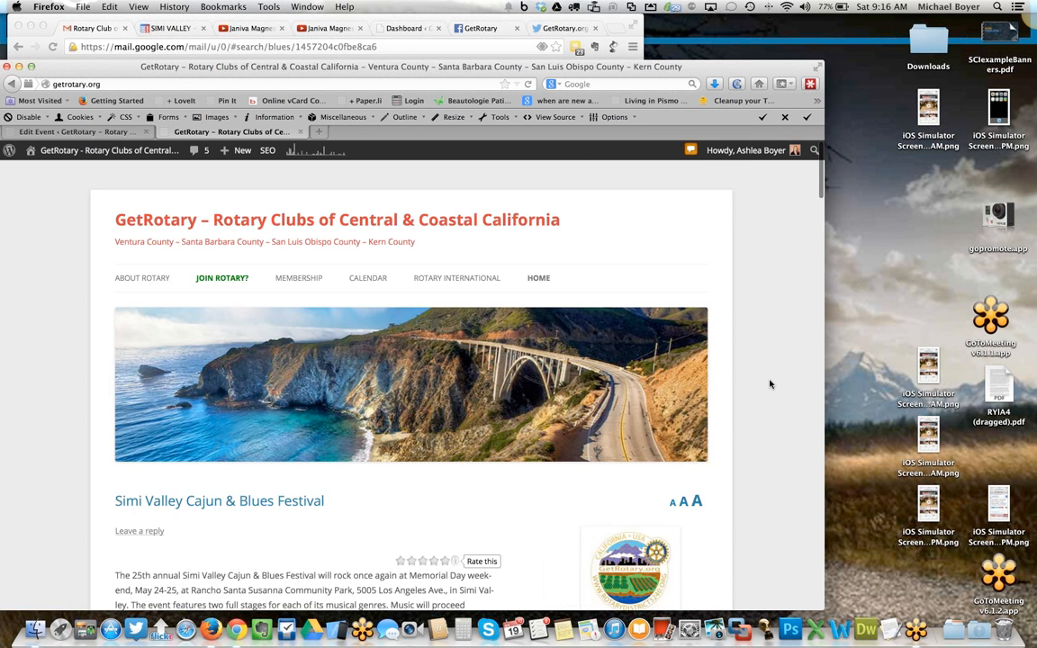
{"action": "scroll", "coordinate": [769, 384], "scroll_direction": "down", "scroll_amount": 8}
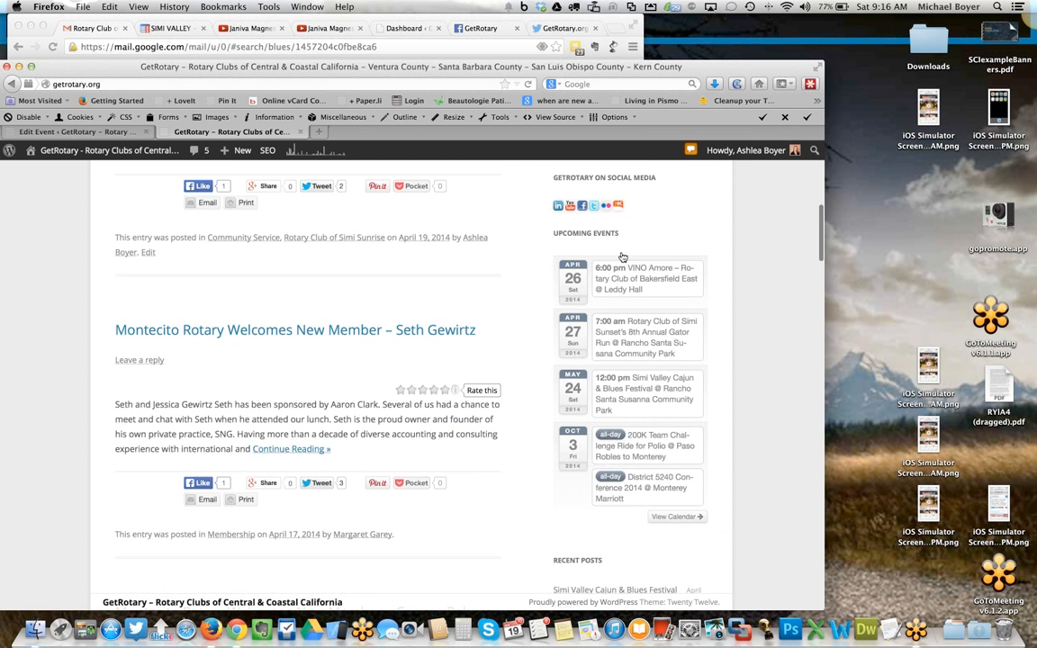
{"action": "scroll", "coordinate": [768, 384], "scroll_direction": "up", "scroll_amount": 1}
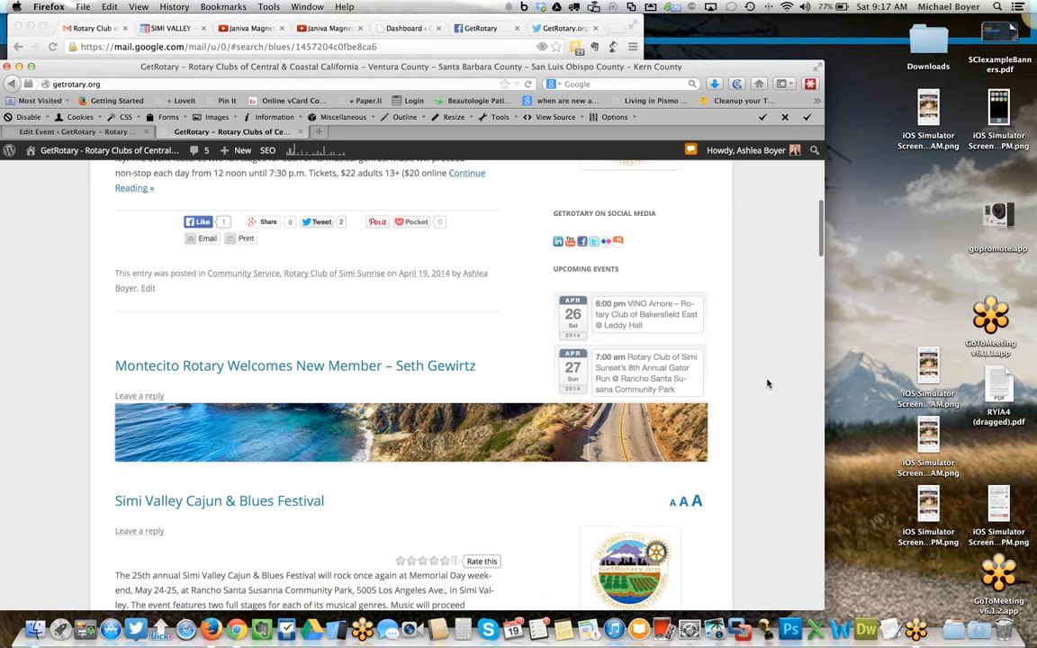
{"action": "scroll", "coordinate": [768, 385], "scroll_direction": "up", "scroll_amount": 8}
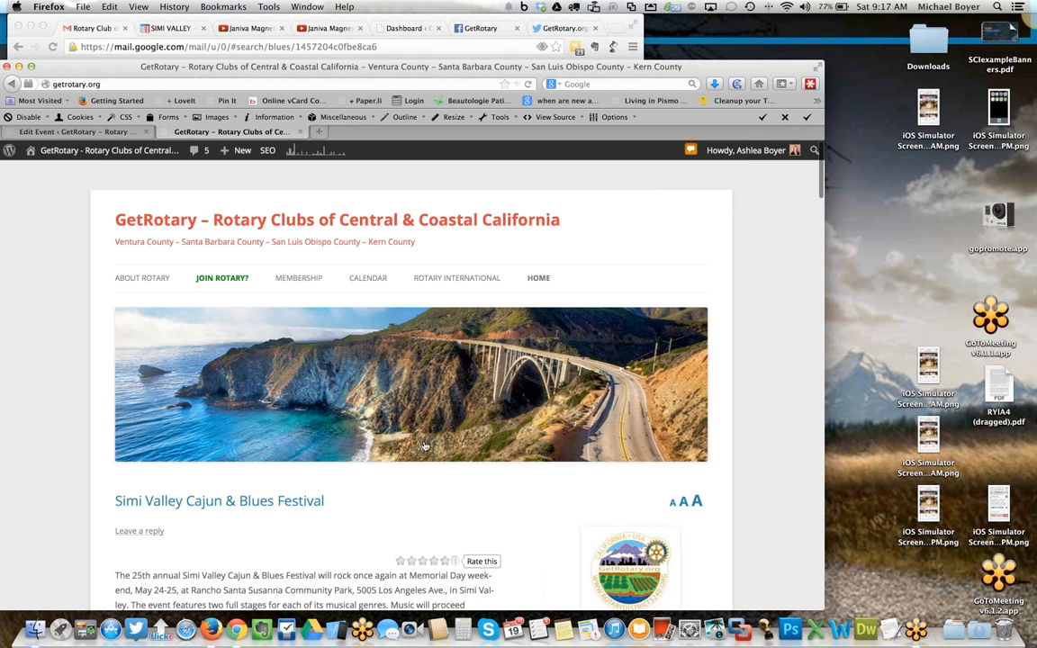
- Open the site calendar to check the festival entry in the agenda, then return to the home page
{"action": "left_click", "coordinate": [374, 282]}
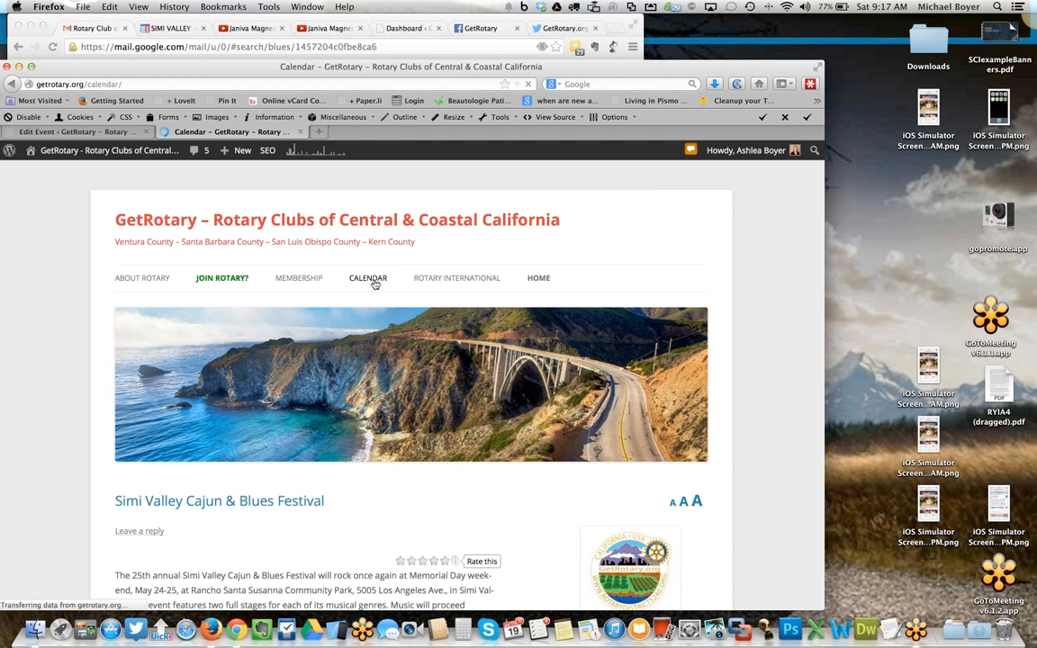
{"action": "scroll", "coordinate": [60, 394], "scroll_direction": "down", "scroll_amount": 5}
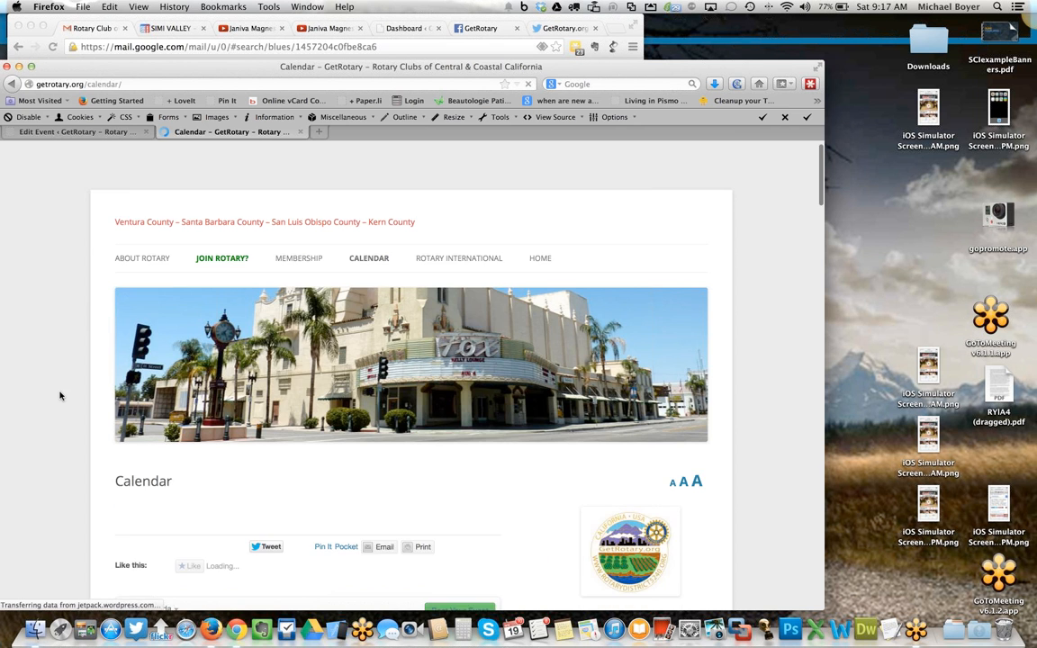
{"action": "scroll", "coordinate": [59, 394], "scroll_direction": "down", "scroll_amount": 10}
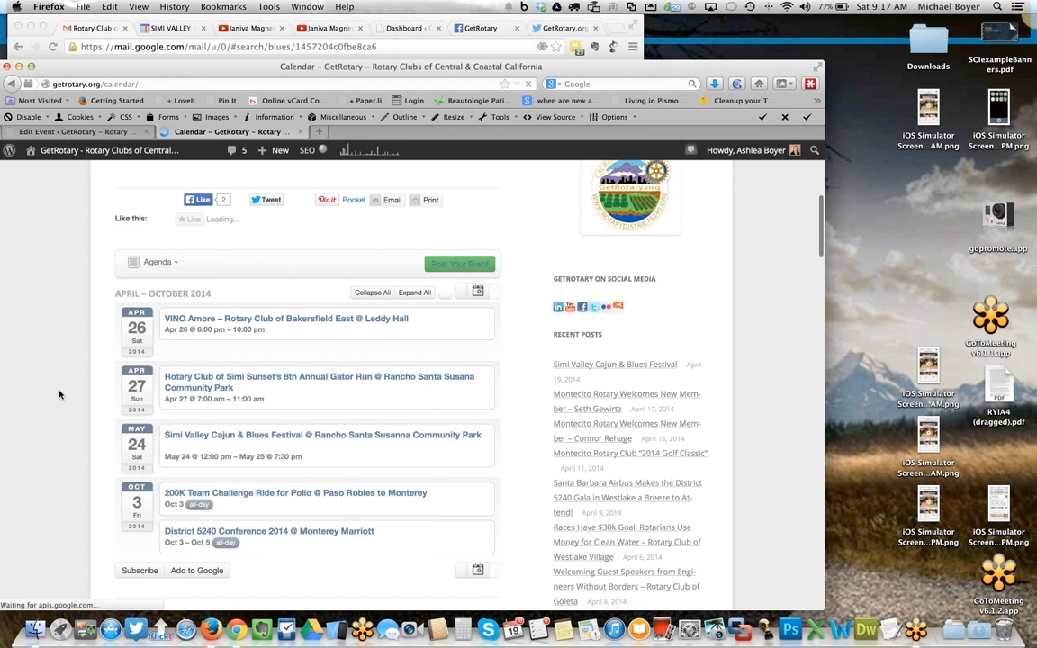
{"action": "scroll", "coordinate": [90, 206], "scroll_direction": "up", "scroll_amount": 3}
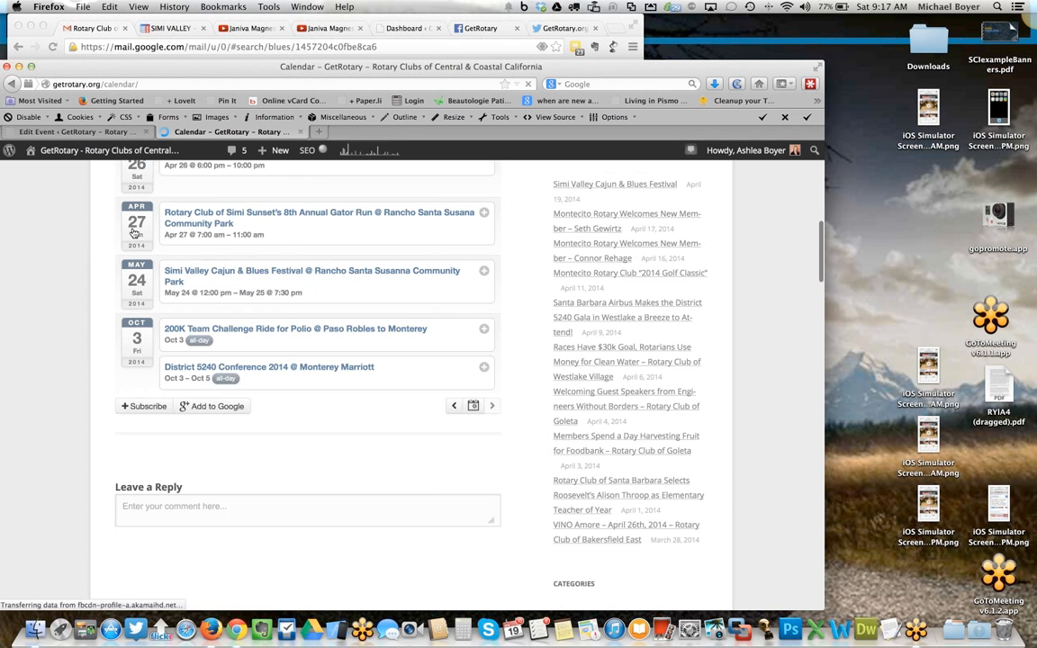
{"action": "left_click", "coordinate": [200, 334]}
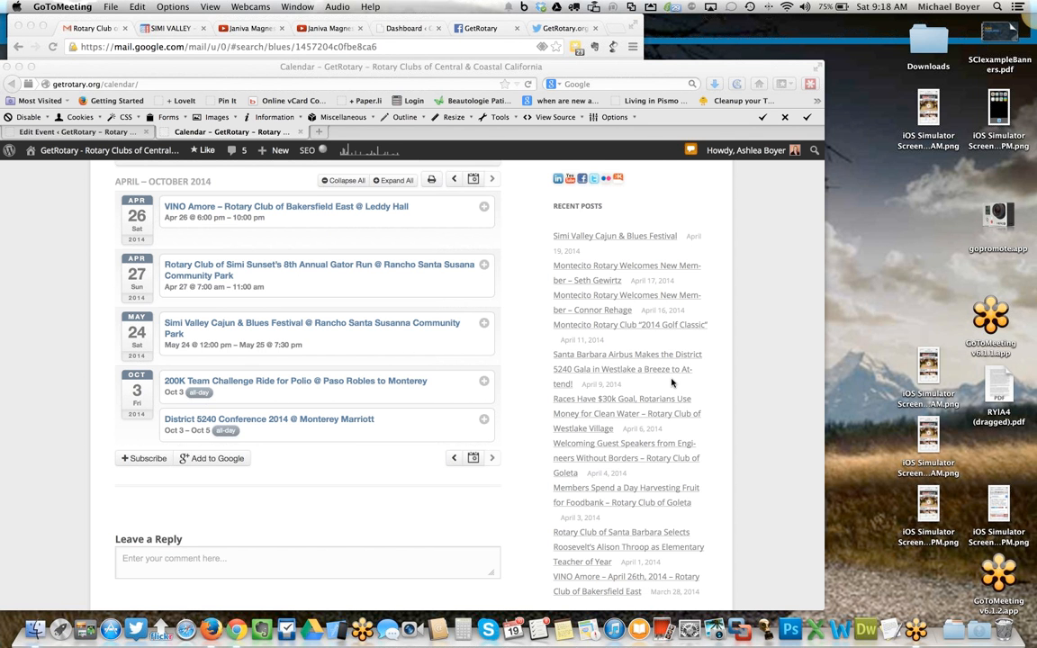
{"action": "scroll", "coordinate": [519, 219], "scroll_direction": "up", "scroll_amount": 1}
{"action": "scroll", "coordinate": [337, 261], "scroll_direction": "up", "scroll_amount": 10}
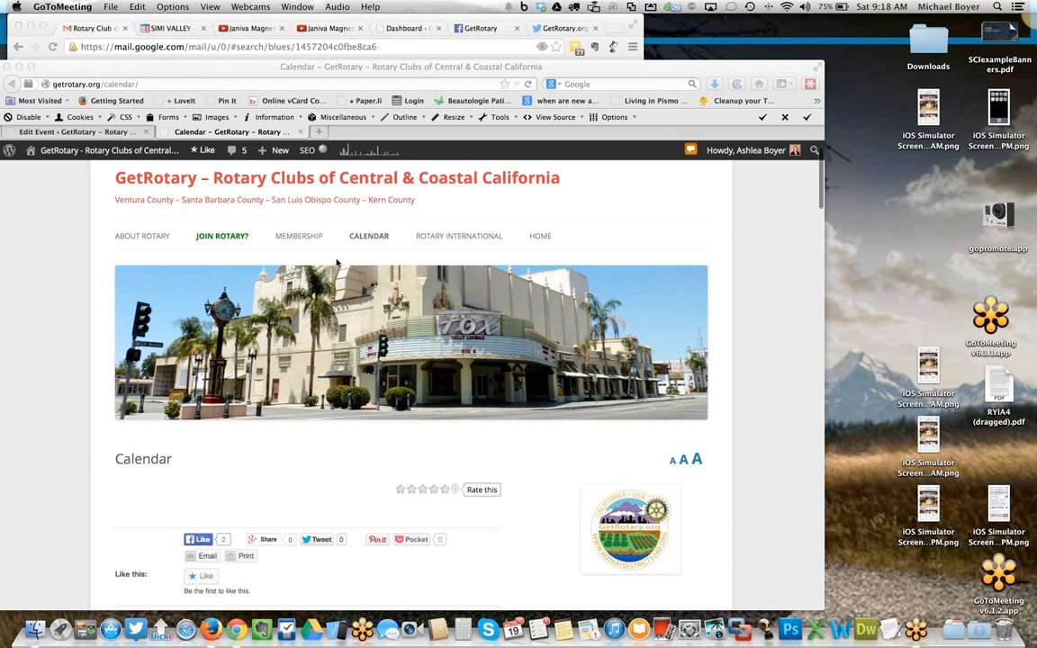
{"action": "scroll", "coordinate": [336, 261], "scroll_direction": "up", "scroll_amount": 3}
{"action": "left_click", "coordinate": [230, 229]}
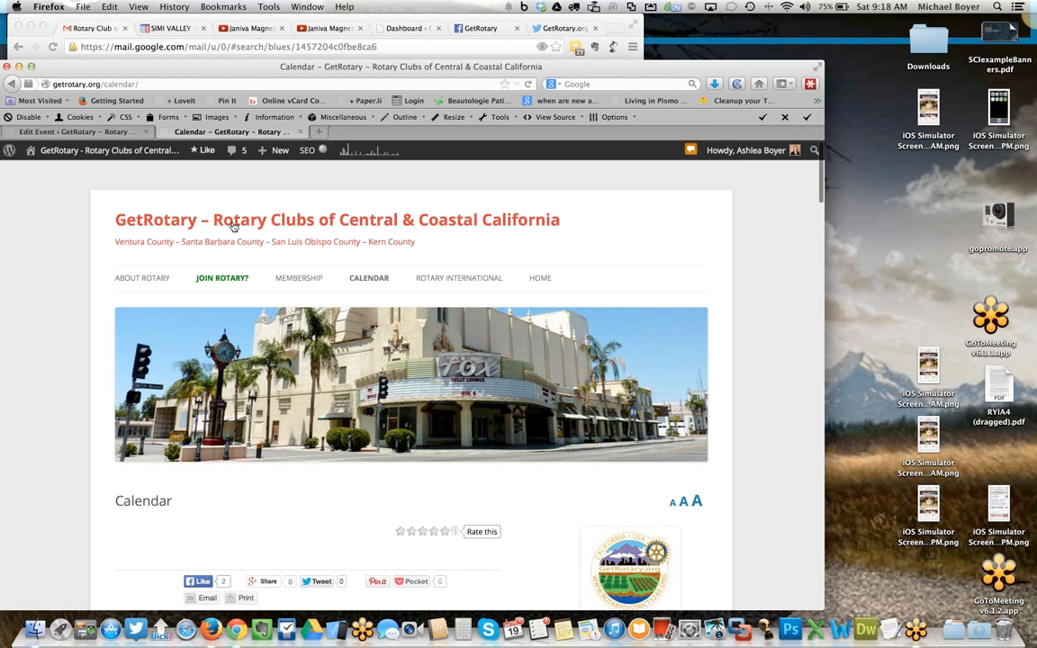
{"action": "left_click", "coordinate": [232, 219]}
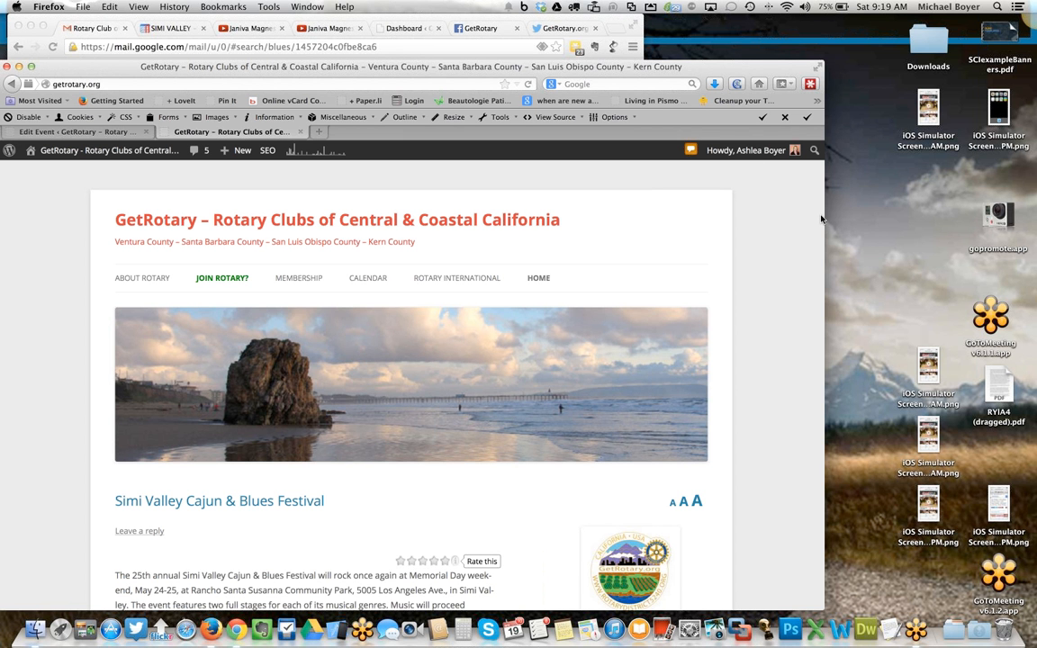
{"action": "left_click_drag", "start_coordinate": [821, 216], "coordinate": [736, 207]}
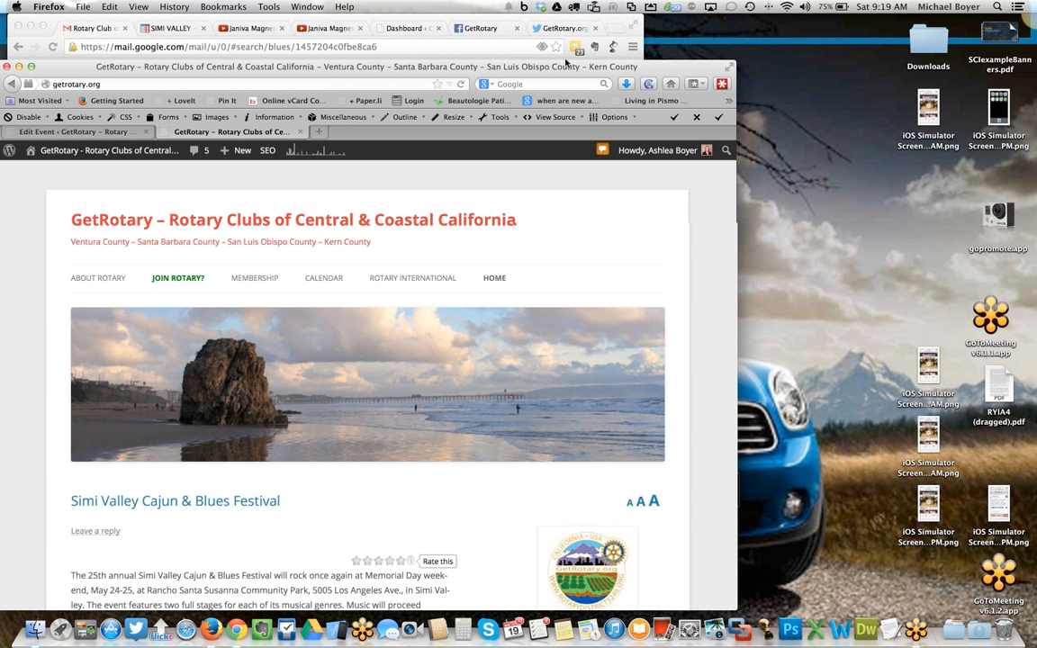
- Reload the GetRotary Facebook page and scroll through its timeline to check the shared festival post
{"action": "left_click_drag", "start_coordinate": [534, 60], "coordinate": [558, 52]}
{"action": "left_click", "coordinate": [486, 29]}
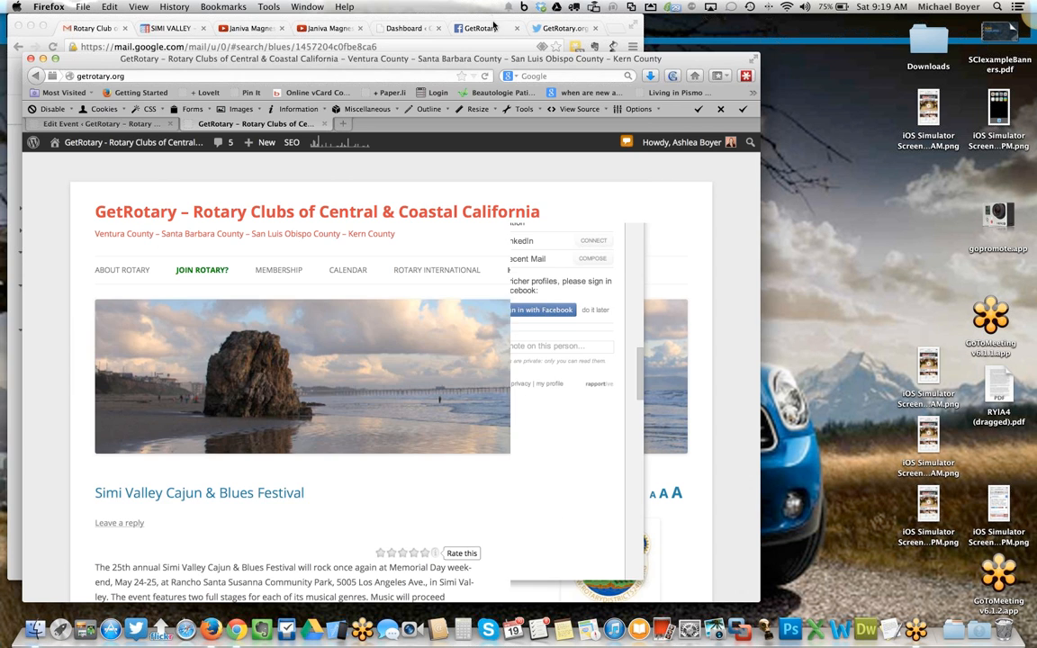
{"action": "left_click", "coordinate": [486, 29]}
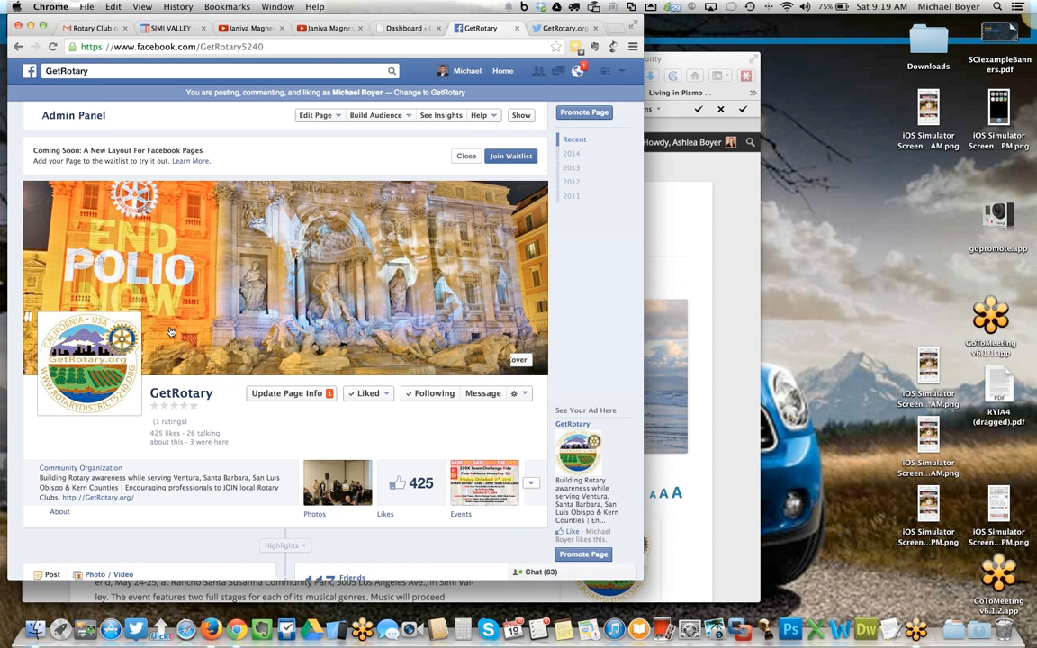
{"action": "left_click", "coordinate": [52, 48]}
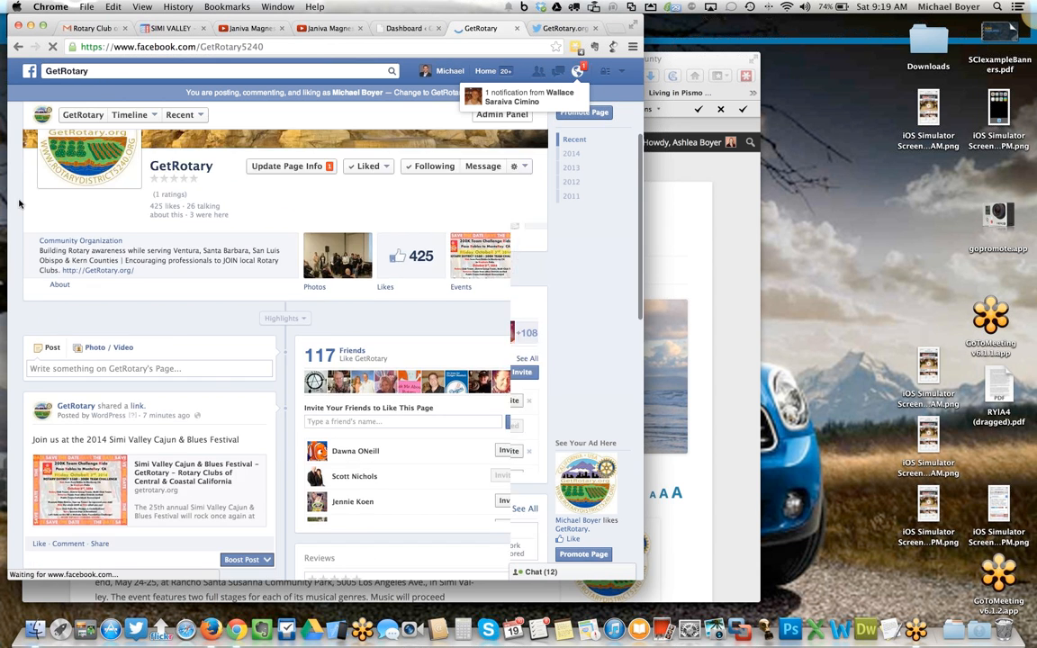
{"action": "scroll", "coordinate": [16, 180], "scroll_direction": "down", "scroll_amount": 5}
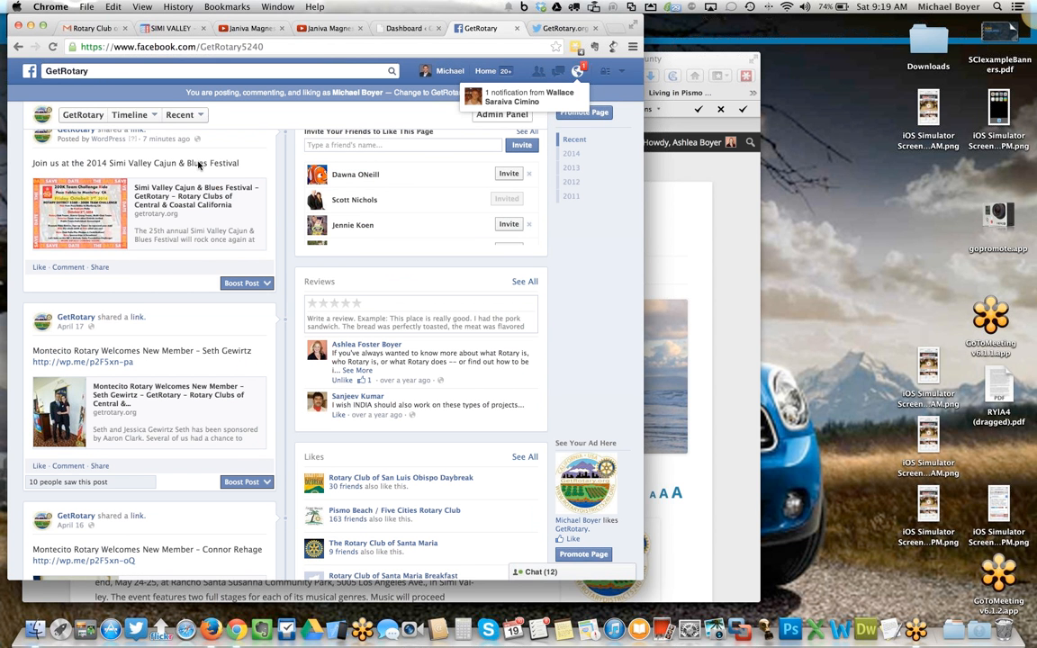
{"action": "scroll", "coordinate": [162, 284], "scroll_direction": "up", "scroll_amount": 1}
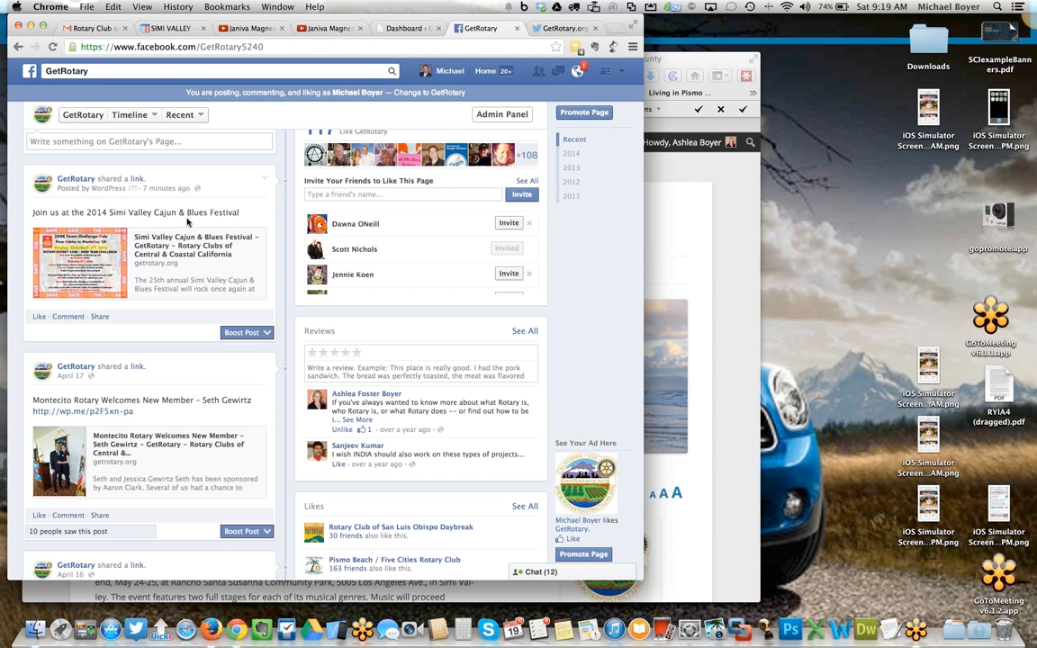
{"action": "scroll", "coordinate": [234, 198], "scroll_direction": "up", "scroll_amount": 2}
{"action": "scroll", "coordinate": [234, 198], "scroll_direction": "up", "scroll_amount": 5}
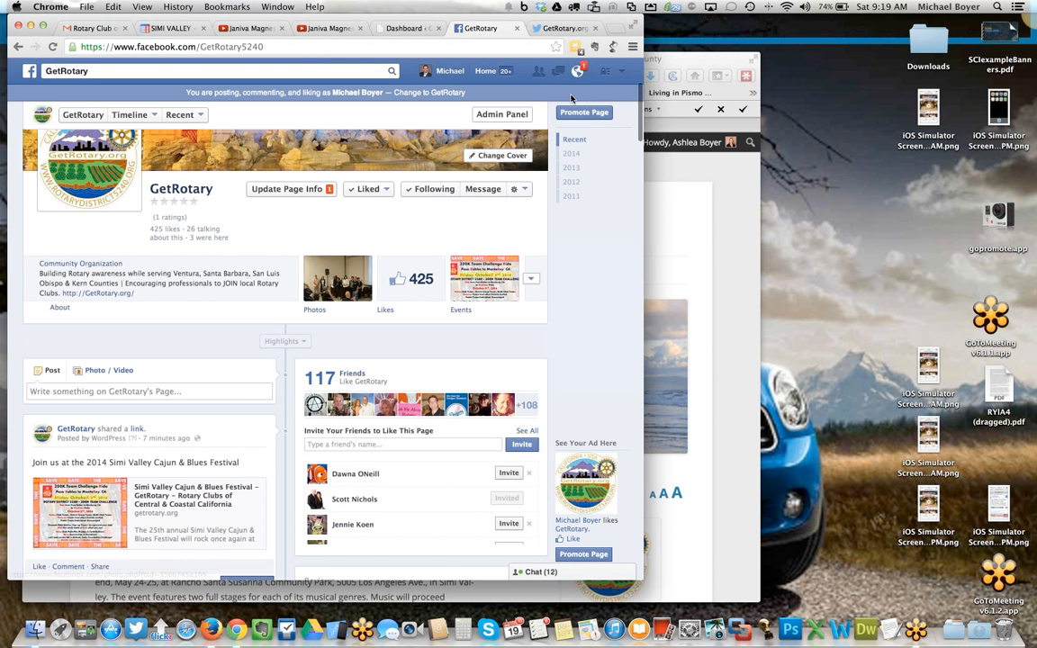
- Reload the GetRotary Twitter profile to check the festival tweets in its feed
{"action": "left_click", "coordinate": [561, 29]}
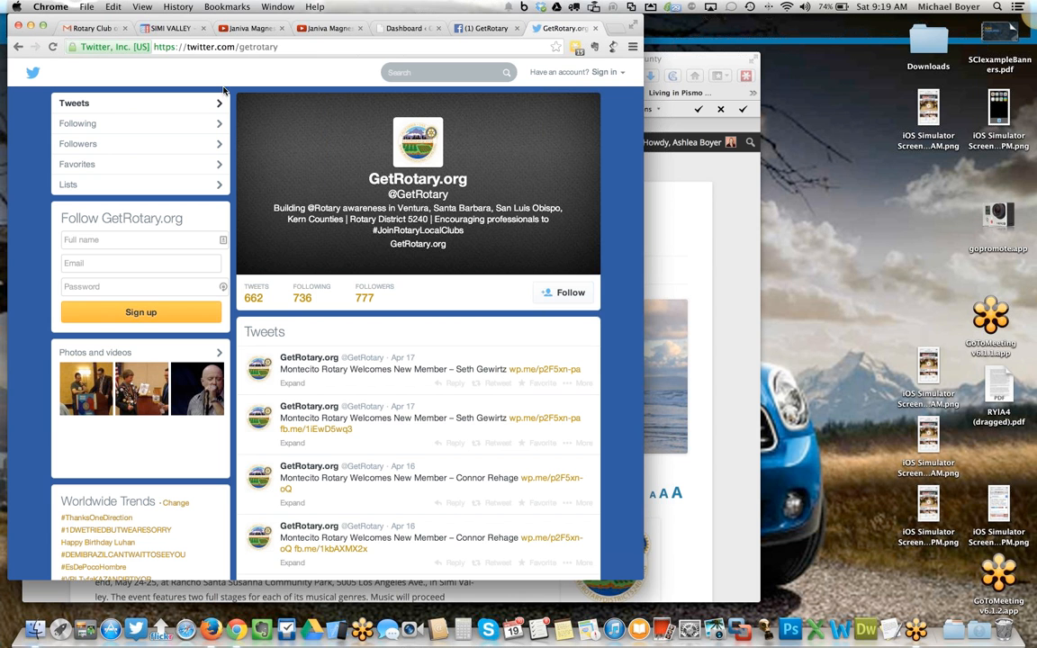
{"action": "left_click", "coordinate": [52, 47]}
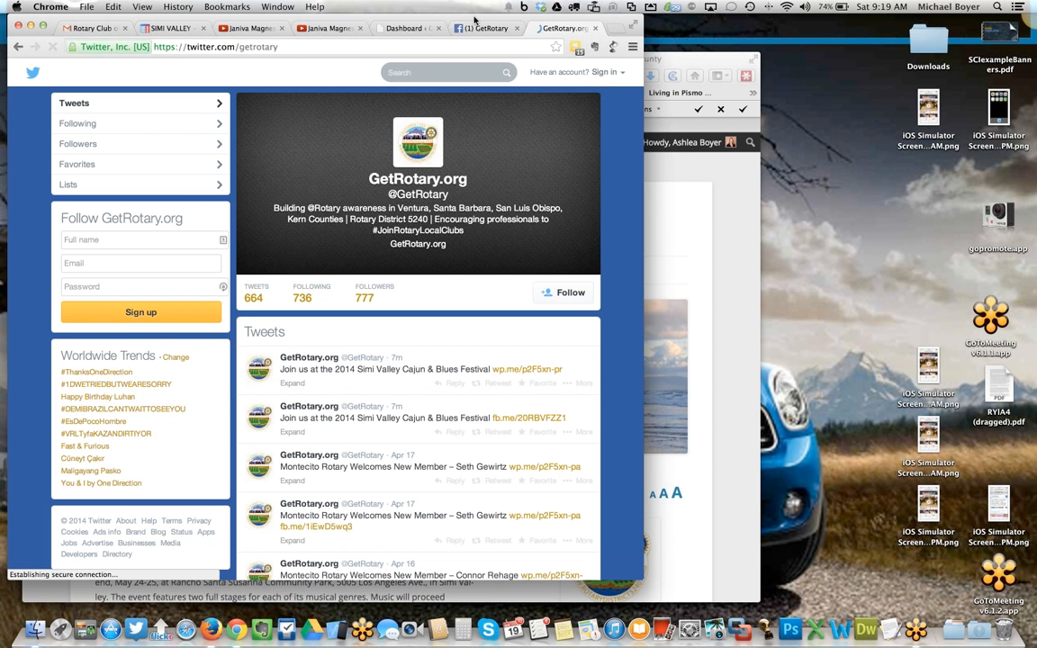
{"action": "left_click_drag", "start_coordinate": [474, 18], "coordinate": [393, 19]}
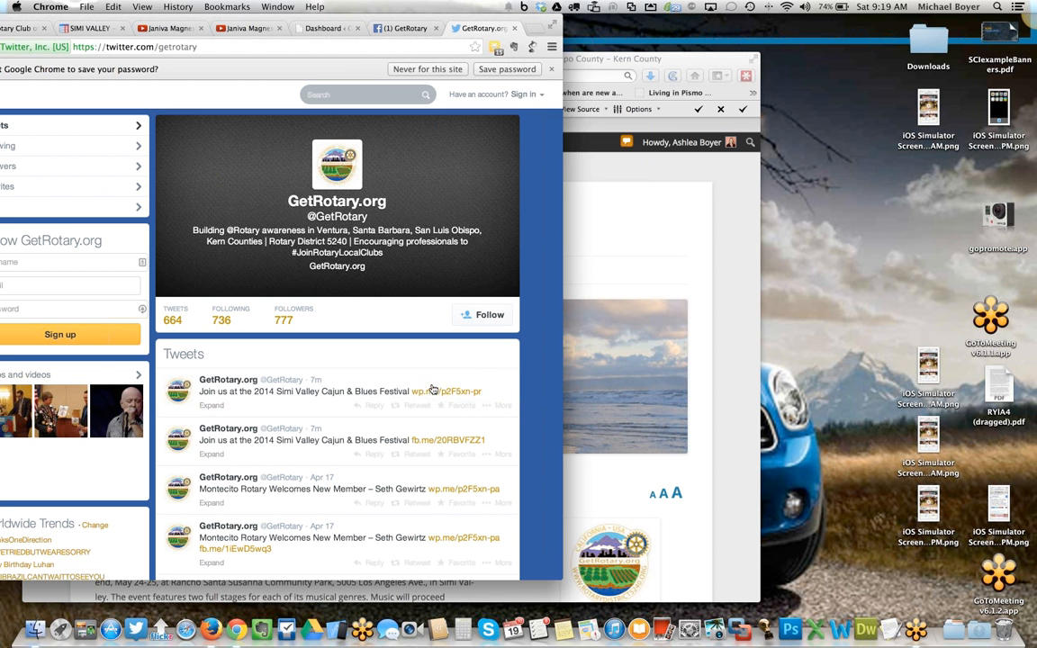
- Return to the site's admin editor, dismiss the location-sharing prompt, and open the list of all posts
{"action": "left_click", "coordinate": [666, 192]}
{"action": "left_click_drag", "start_coordinate": [583, 58], "coordinate": [588, 28]}
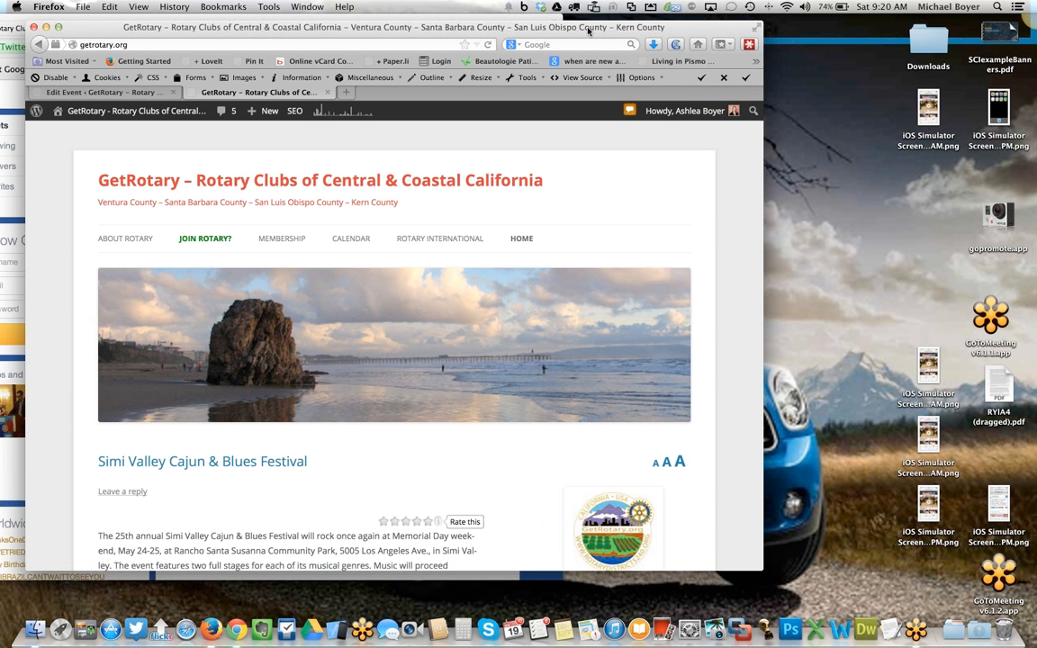
{"action": "left_click", "coordinate": [113, 94]}
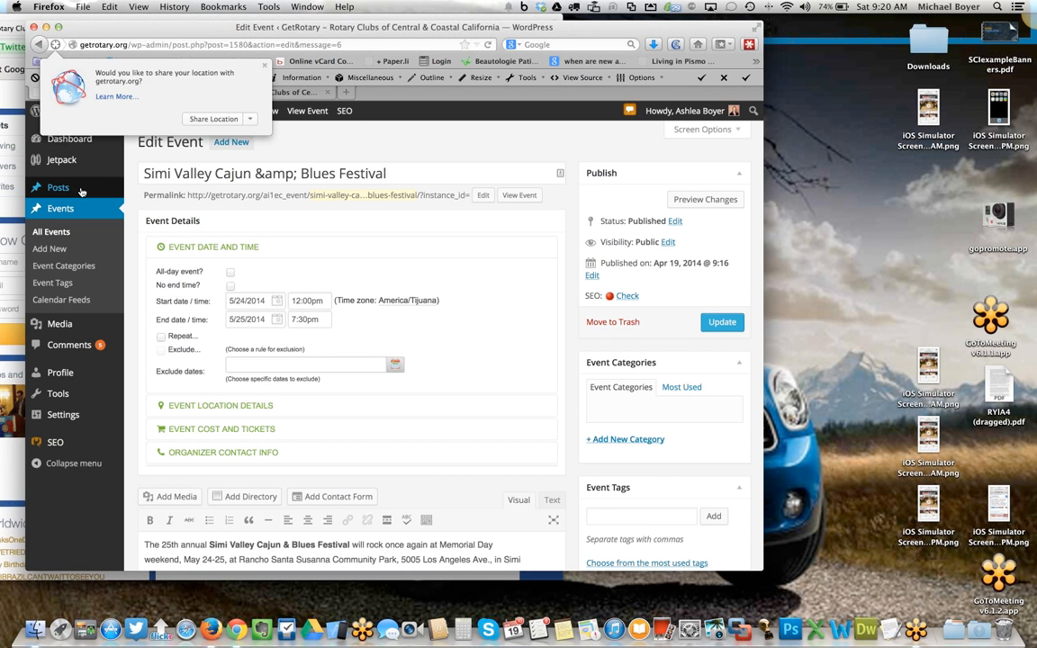
{"action": "left_click", "coordinate": [264, 67]}
{"action": "mouse_move", "coordinate": [60, 190]}
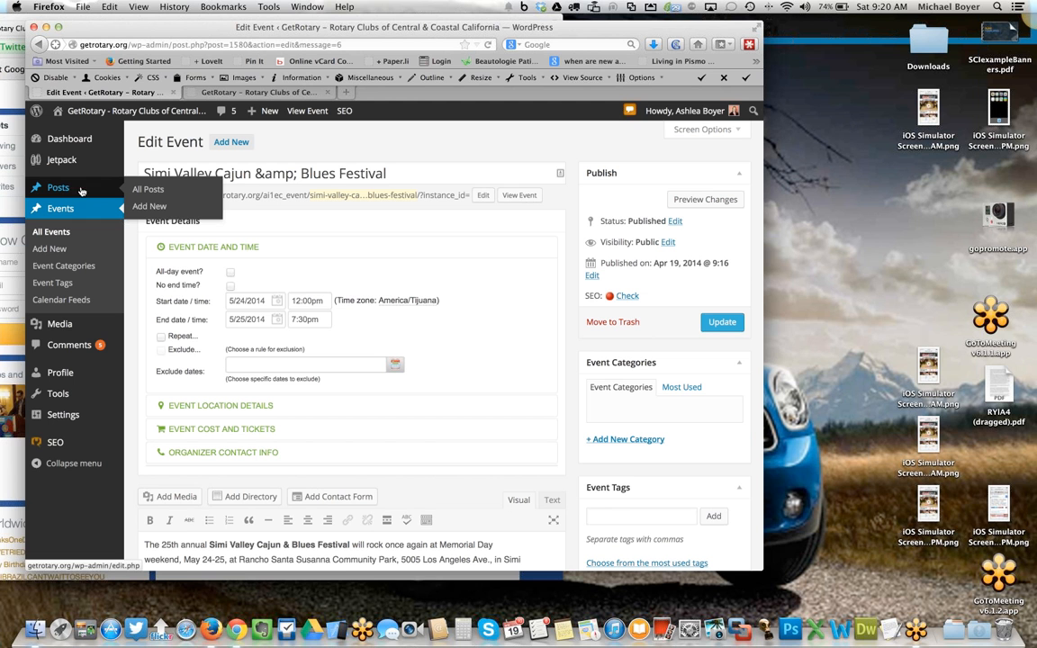
{"action": "left_click", "coordinate": [147, 191]}
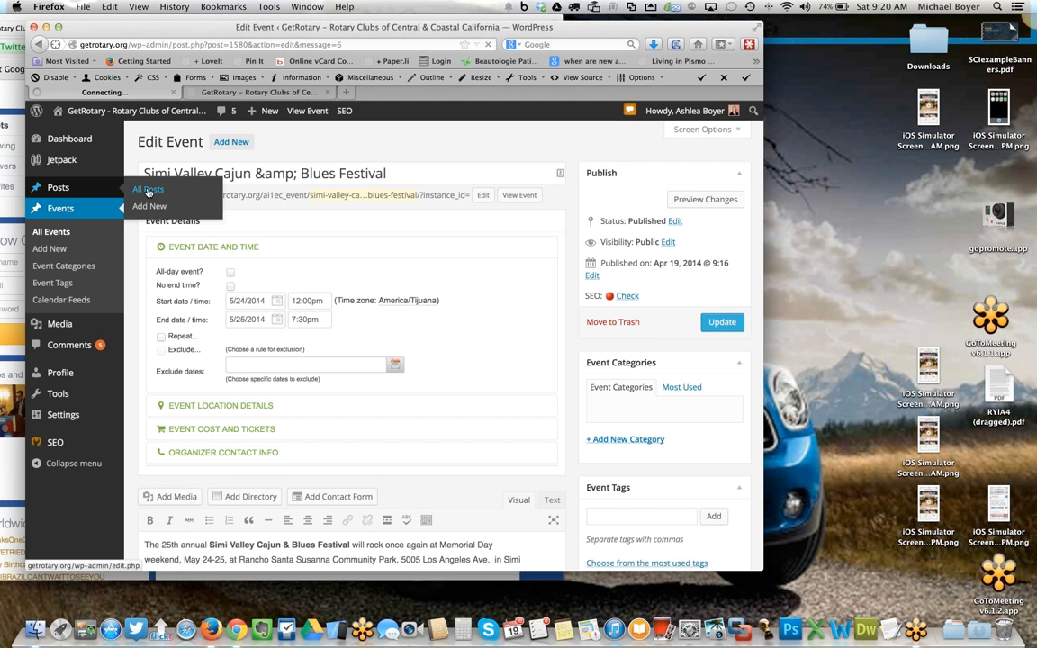
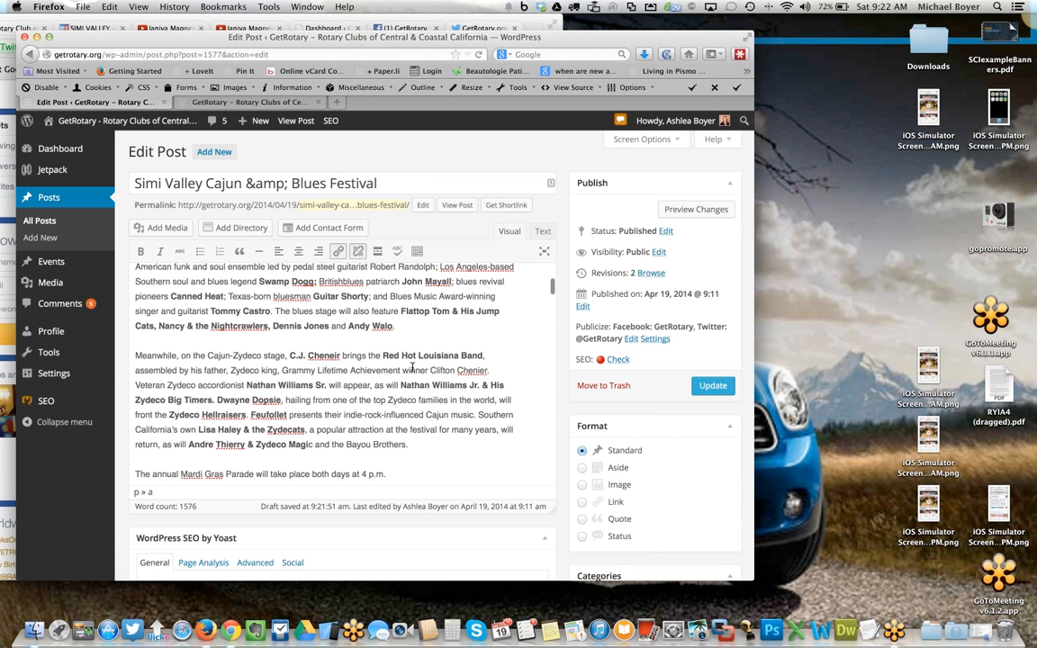
- Upload top_2014.jpg from the Downloads folder into the post at the paragraph break before the Cajun-Zydeco stage paragraph
{"action": "left_click", "coordinate": [132, 355]}
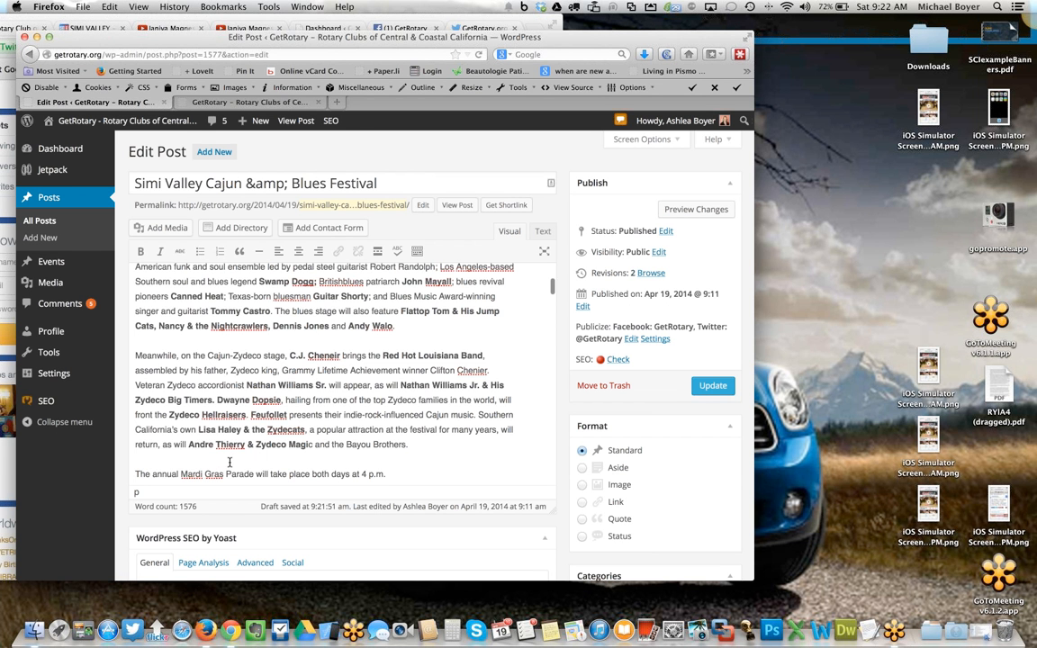
{"action": "left_click", "coordinate": [33, 630]}
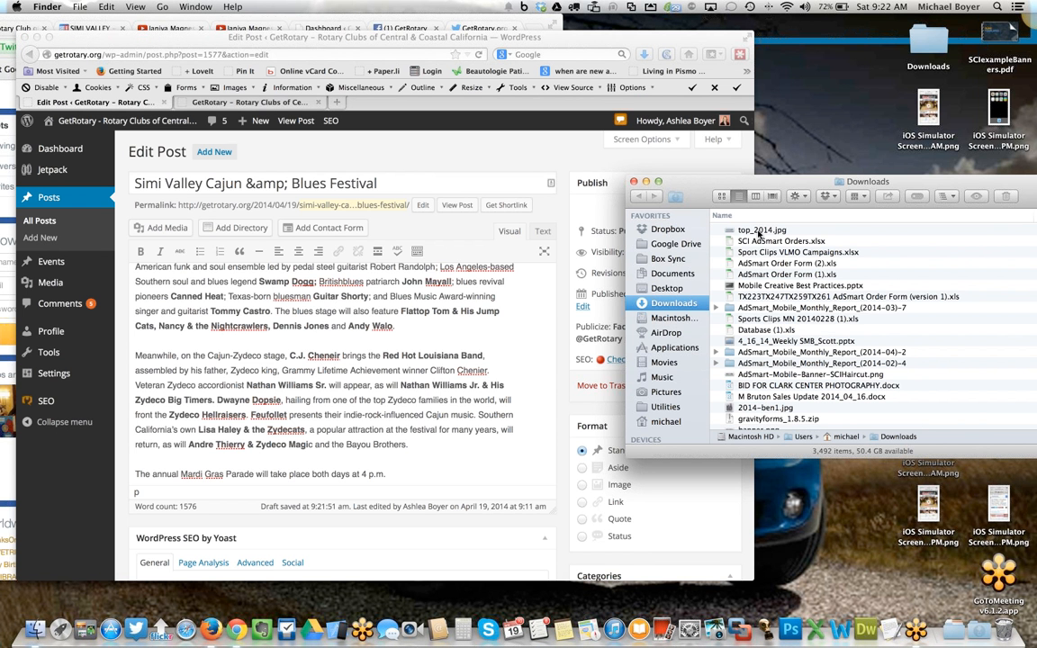
{"action": "left_click_drag", "start_coordinate": [762, 233], "coordinate": [314, 343]}
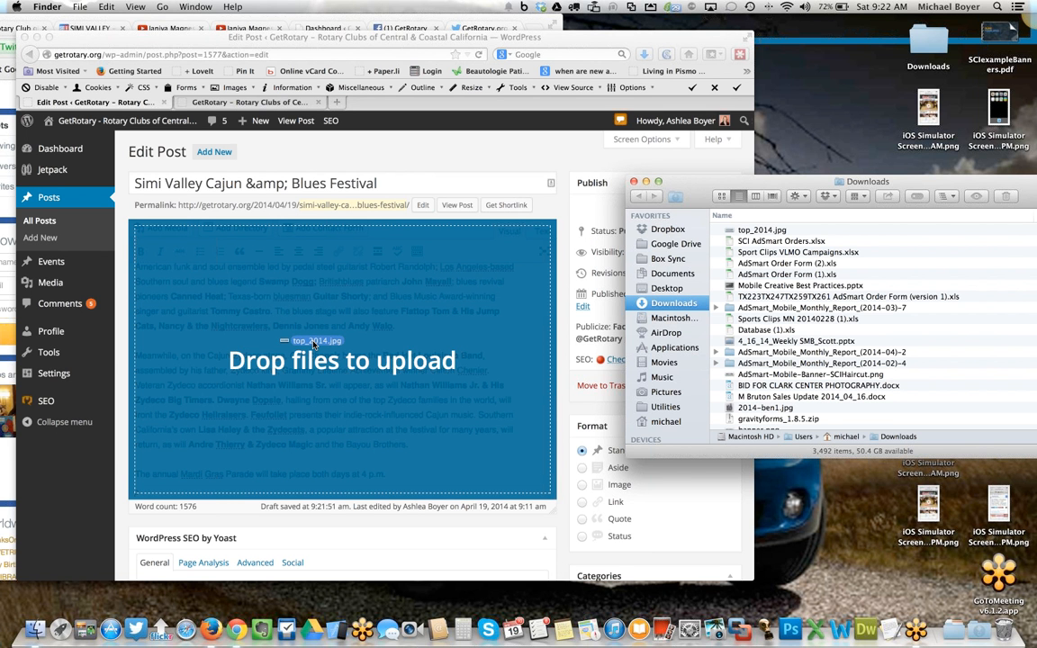
{"action": "left_click_drag", "start_coordinate": [314, 343], "coordinate": [314, 345]}
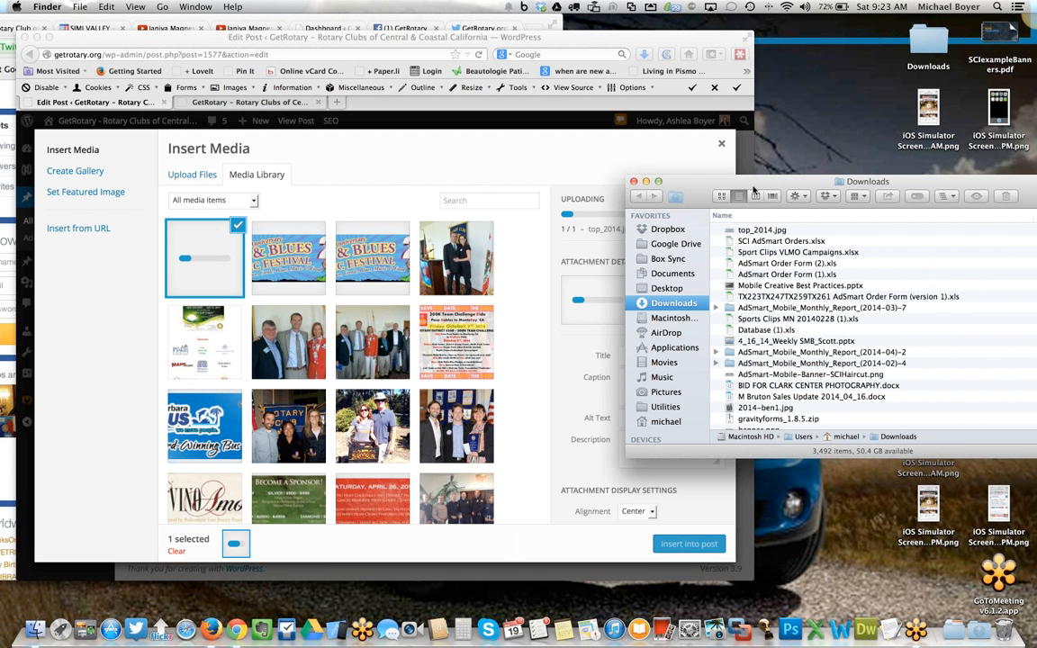
{"action": "left_click", "coordinate": [646, 182]}
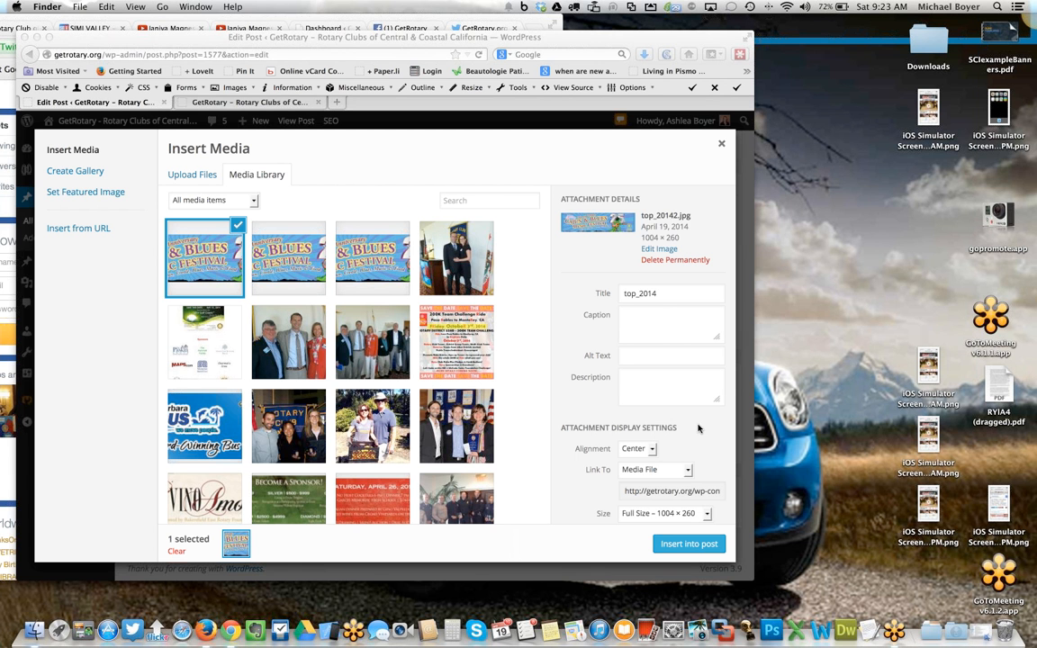
- Title the uploaded image "Simi Cajun & Blues" and insert it into the post
{"action": "left_click", "coordinate": [648, 293]}
{"action": "double_click", "coordinate": [628, 294]}
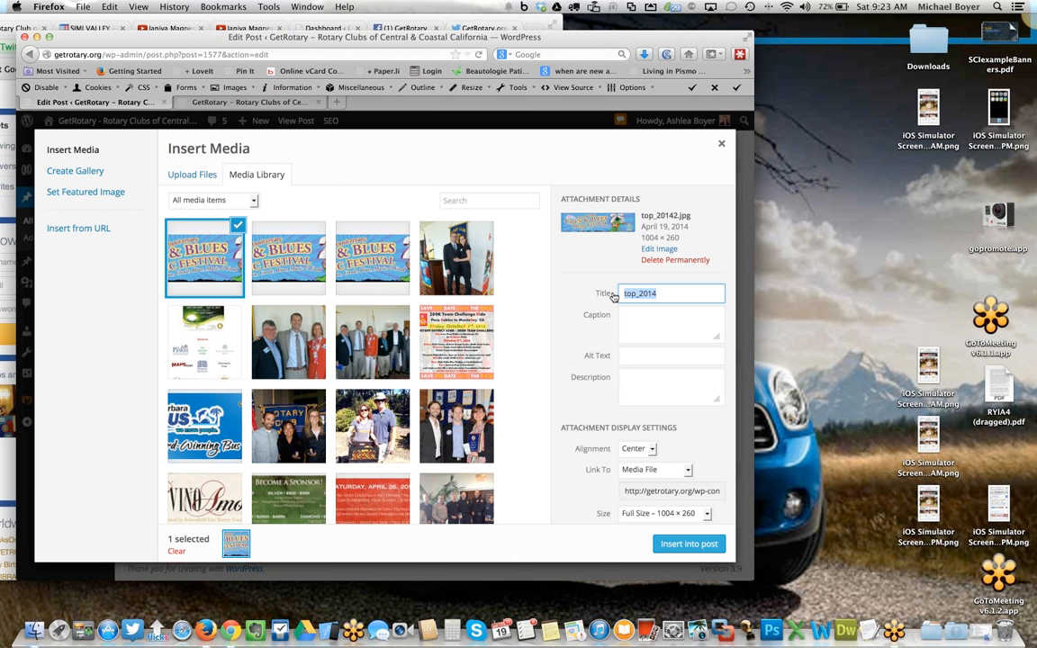
{"action": "type", "text": "Simi Cajun a"}
{"action": "key", "text": "BackSpace"}
{"action": "type", "text": "& Blues"}
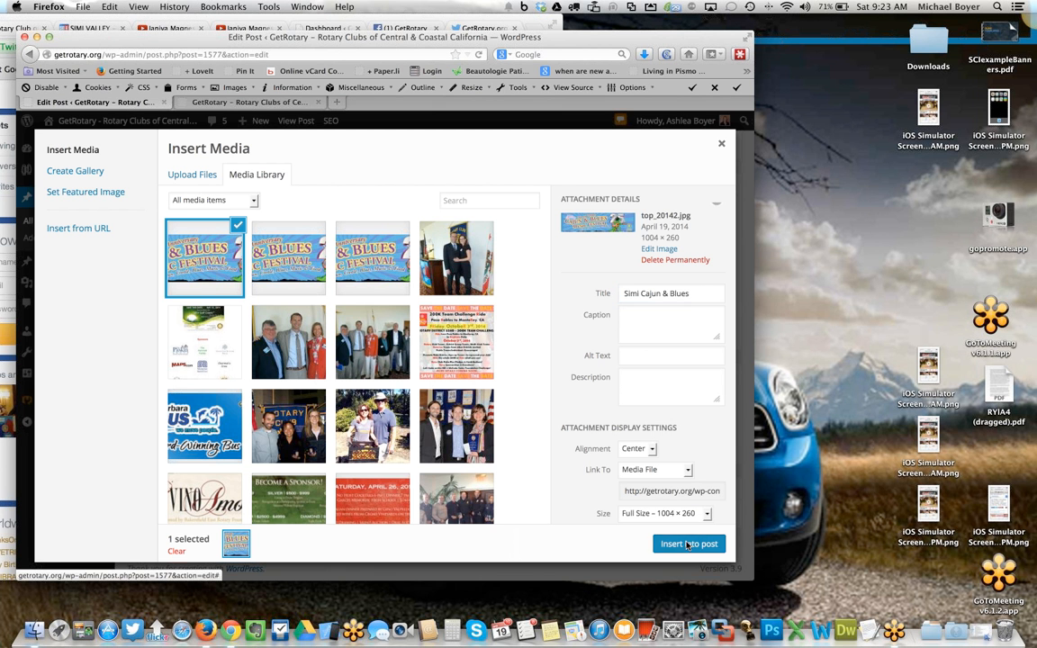
{"action": "left_click", "coordinate": [689, 544]}
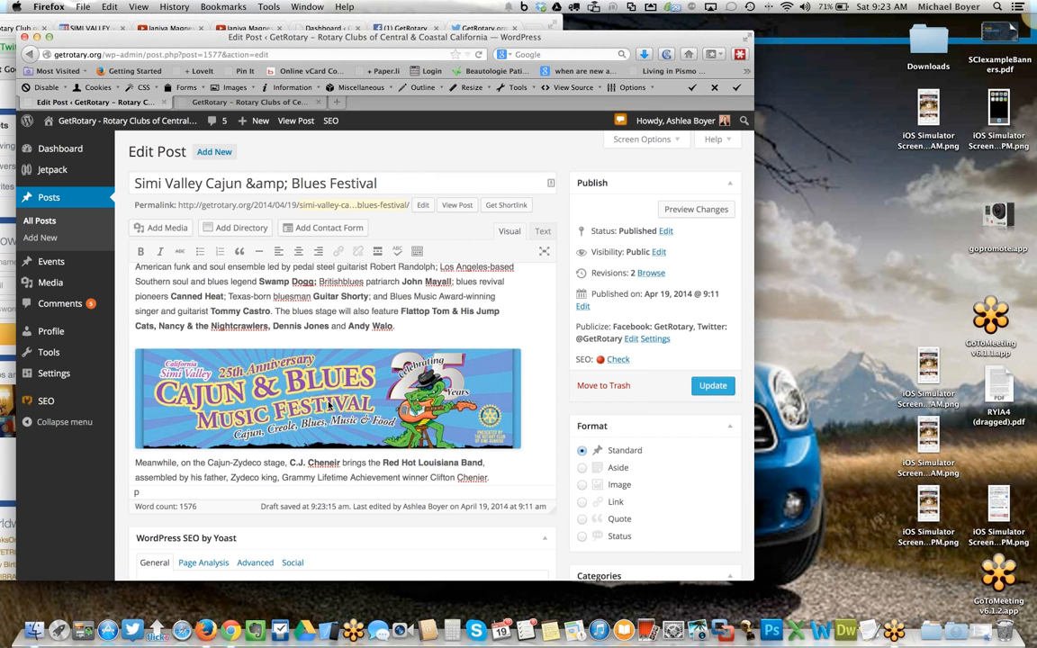
- Open the inserted banner's image details and set its width to 650 px
{"action": "left_click", "coordinate": [297, 365]}
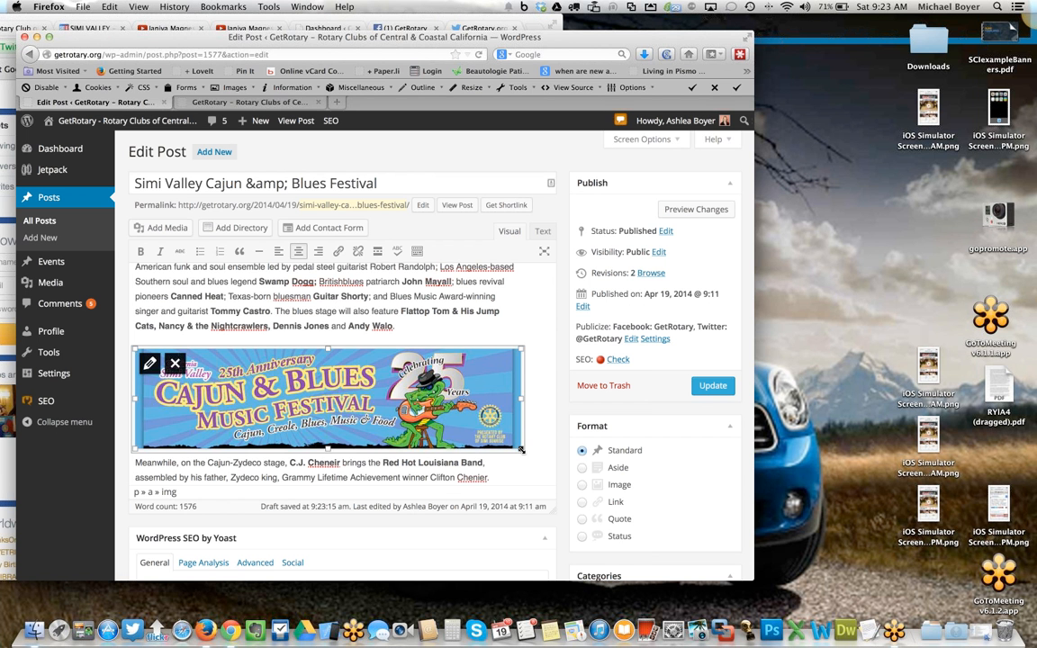
{"action": "mouse_move", "coordinate": [521, 449]}
{"action": "left_mouse_down"}
{"action": "mouse_move", "coordinate": [559, 460]}
{"action": "mouse_move", "coordinate": [447, 444]}
{"action": "mouse_move", "coordinate": [521, 450]}
{"action": "left_mouse_up"}
{"action": "left_click", "coordinate": [151, 368]}
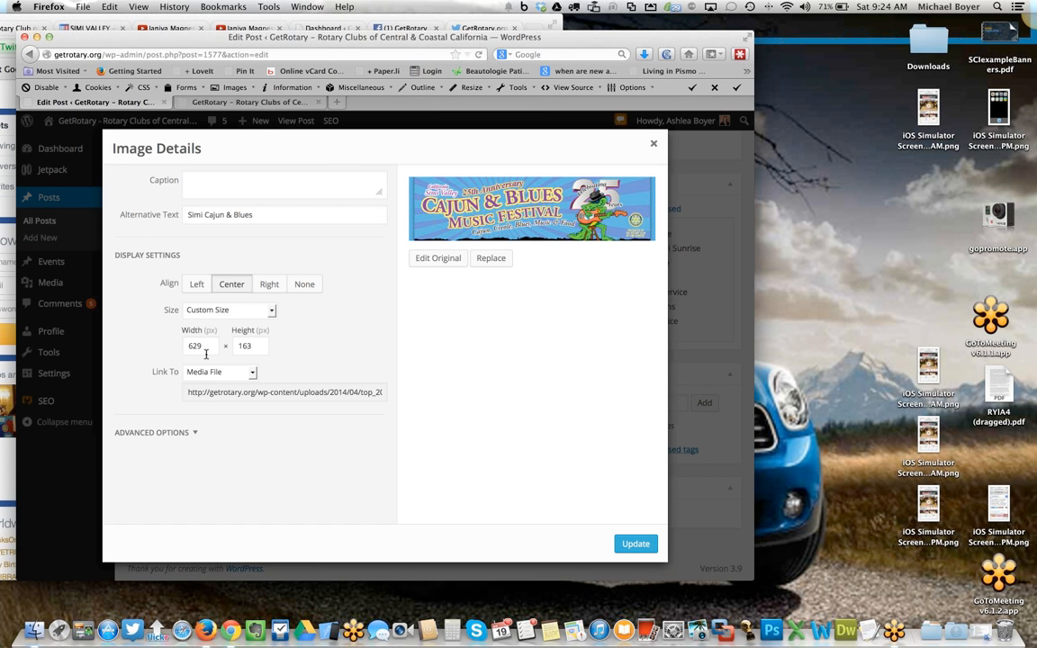
{"action": "double_click", "coordinate": [182, 347]}
{"action": "type", "text": "600"}
{"action": "key", "text": "BackSpace"}
{"action": "key", "text": "BackSpace"}
{"action": "type", "text": "50"}
{"action": "left_click", "coordinate": [649, 547]}
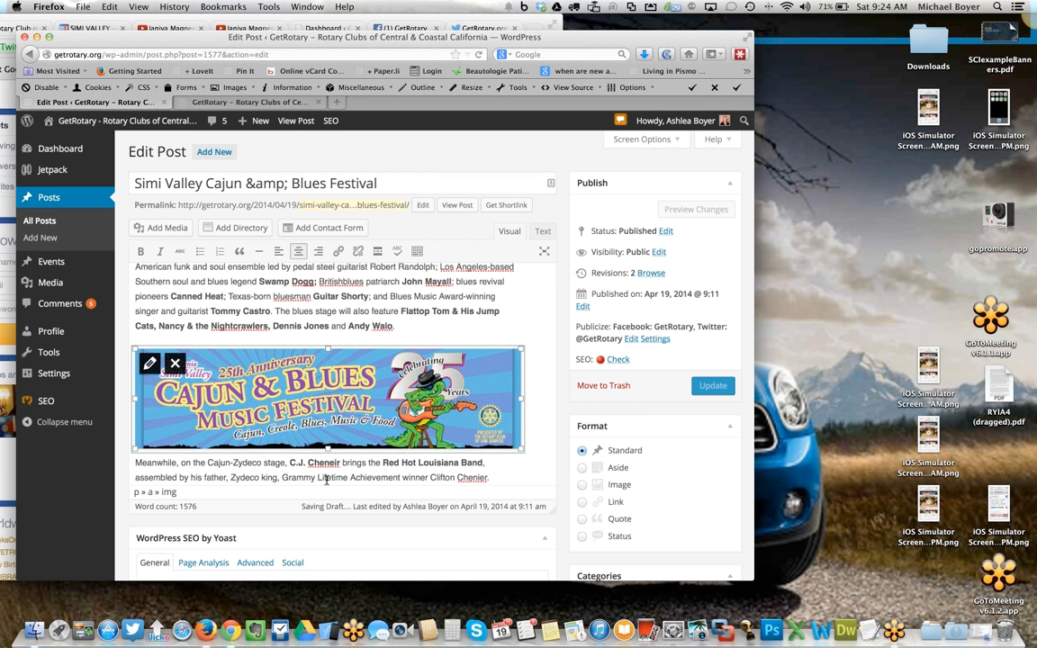
{"action": "left_click", "coordinate": [324, 480]}
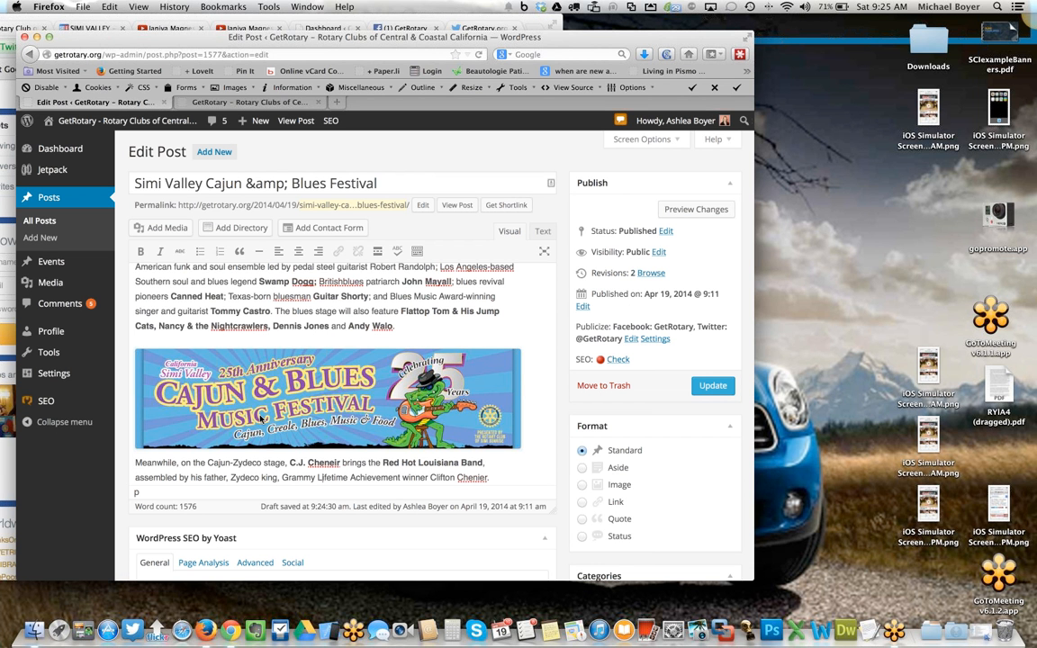
- Reopen the banner's image details, review the size options, and apply the settings again
{"action": "left_click", "coordinate": [264, 423]}
{"action": "left_click", "coordinate": [150, 362]}
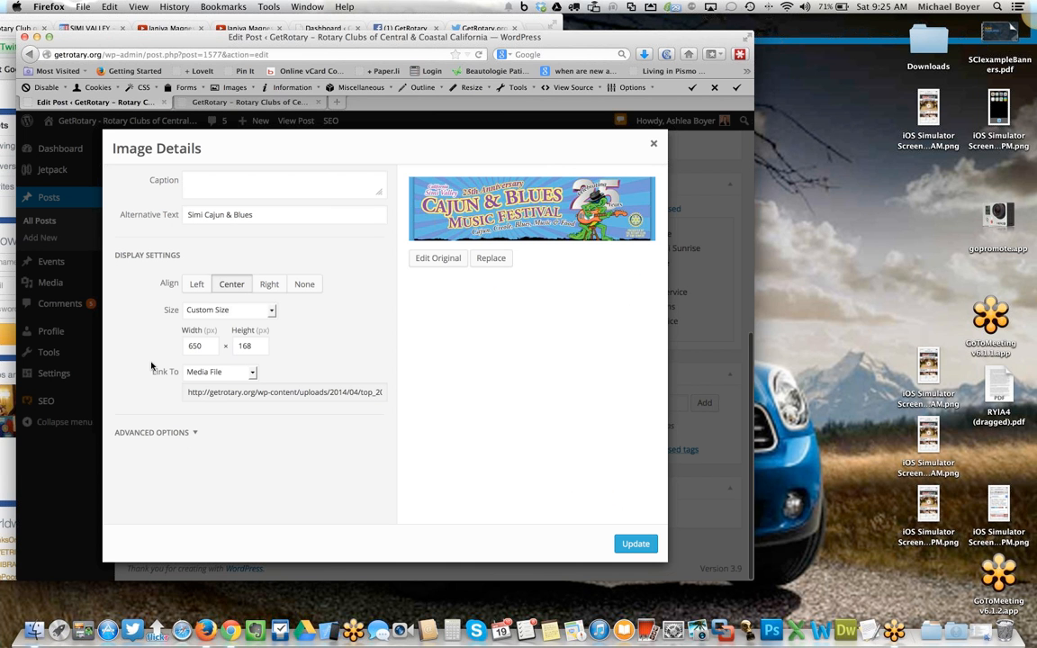
{"action": "left_click", "coordinate": [273, 311]}
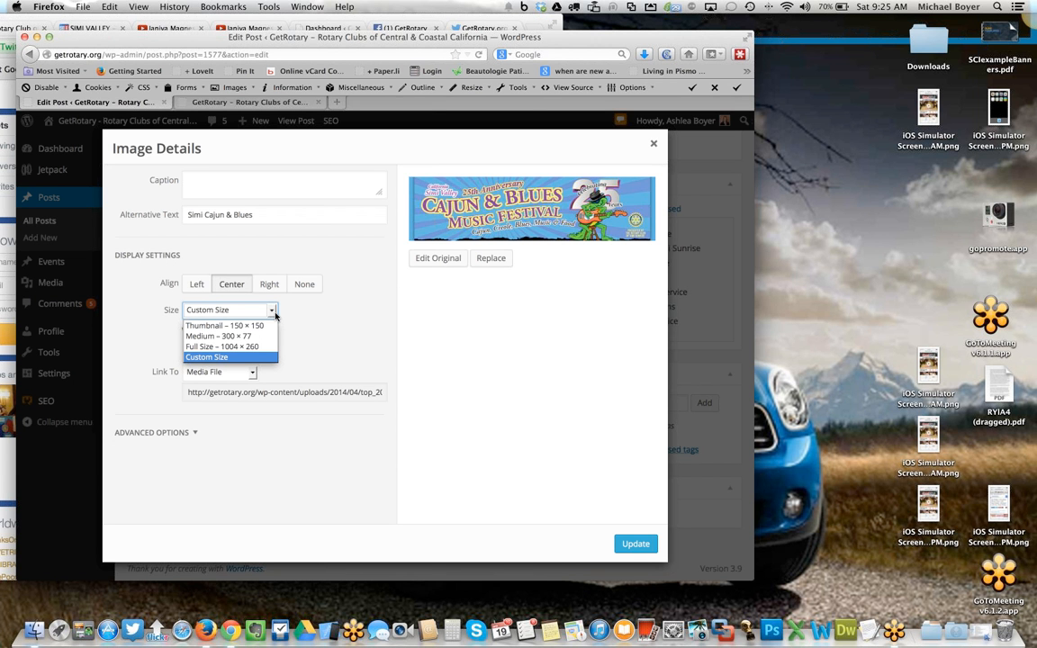
{"action": "left_click", "coordinate": [305, 326]}
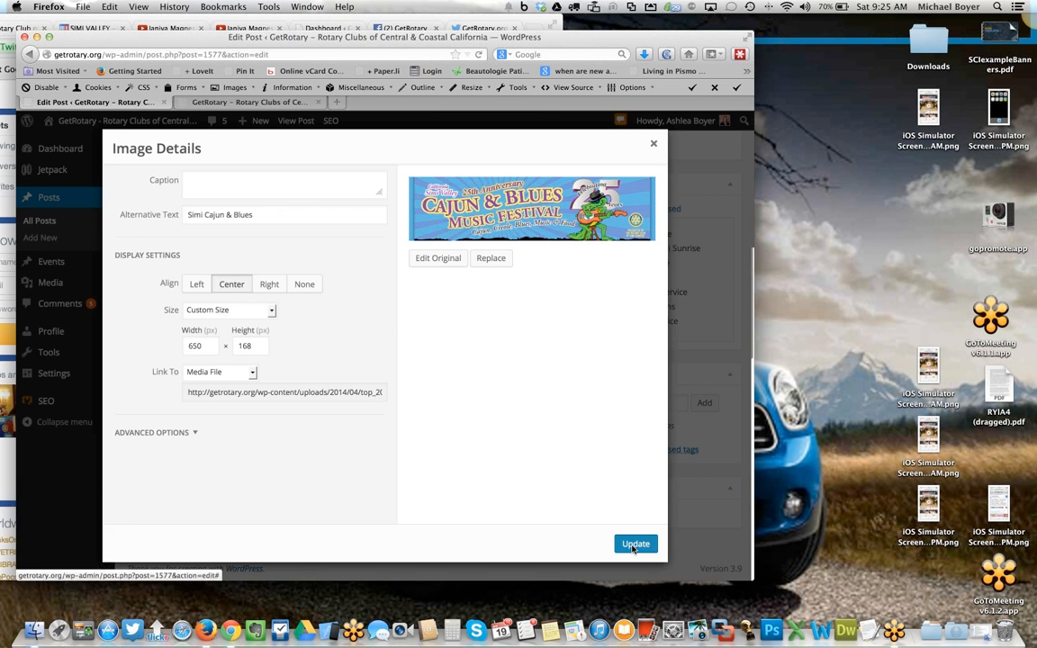
{"action": "left_click", "coordinate": [634, 545]}
- Update the festival post with the new banner image
{"action": "left_click", "coordinate": [348, 477]}
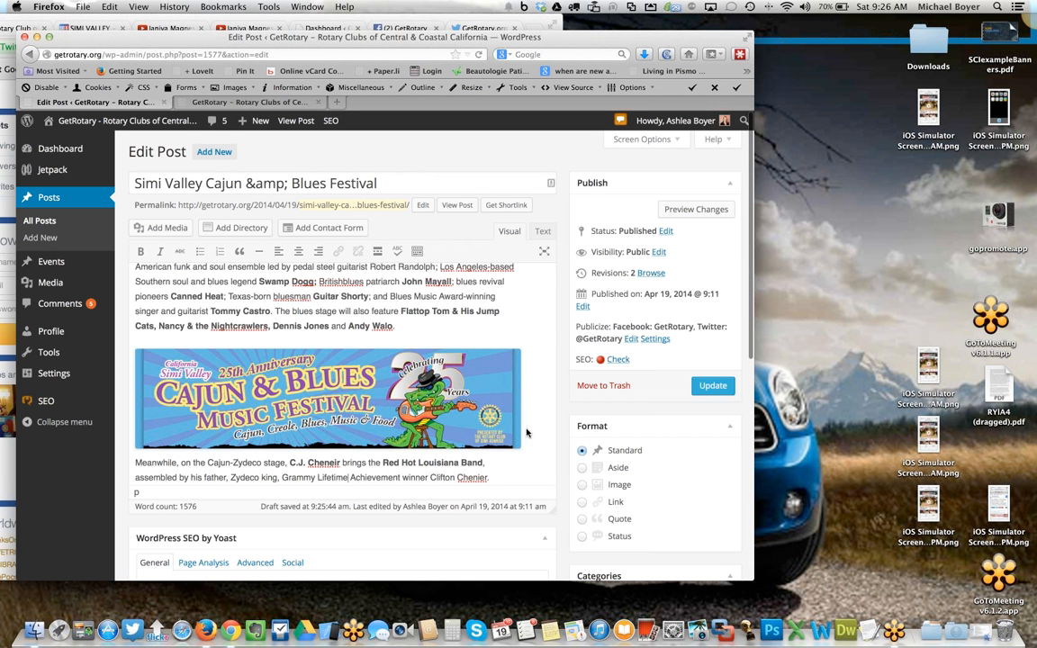
{"action": "scroll", "coordinate": [324, 396], "scroll_direction": "down", "scroll_amount": 1}
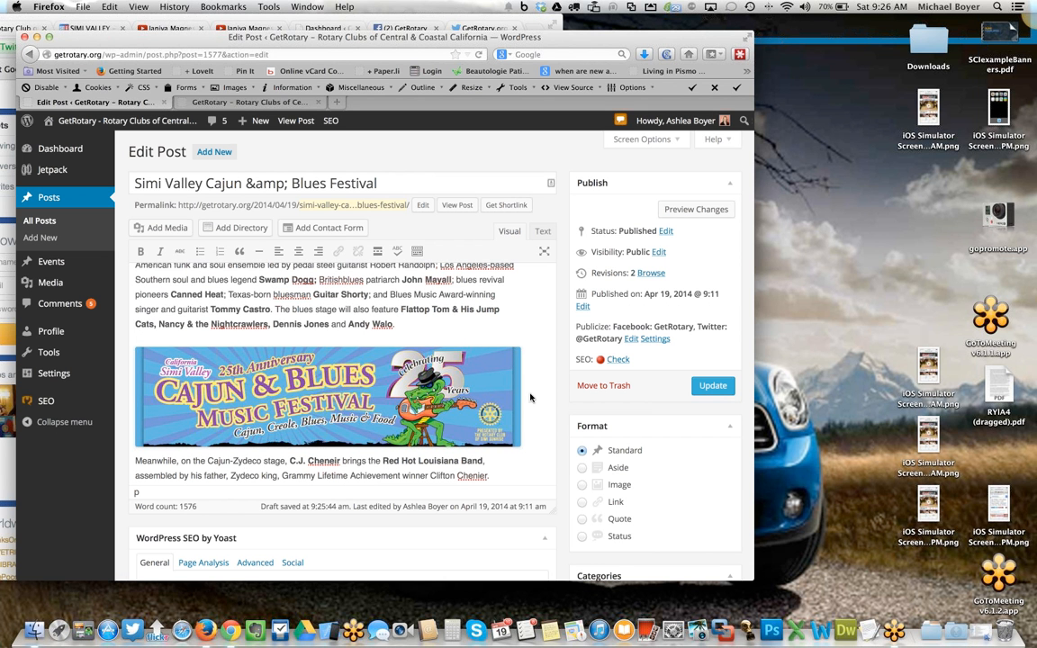
{"action": "left_click", "coordinate": [709, 387]}
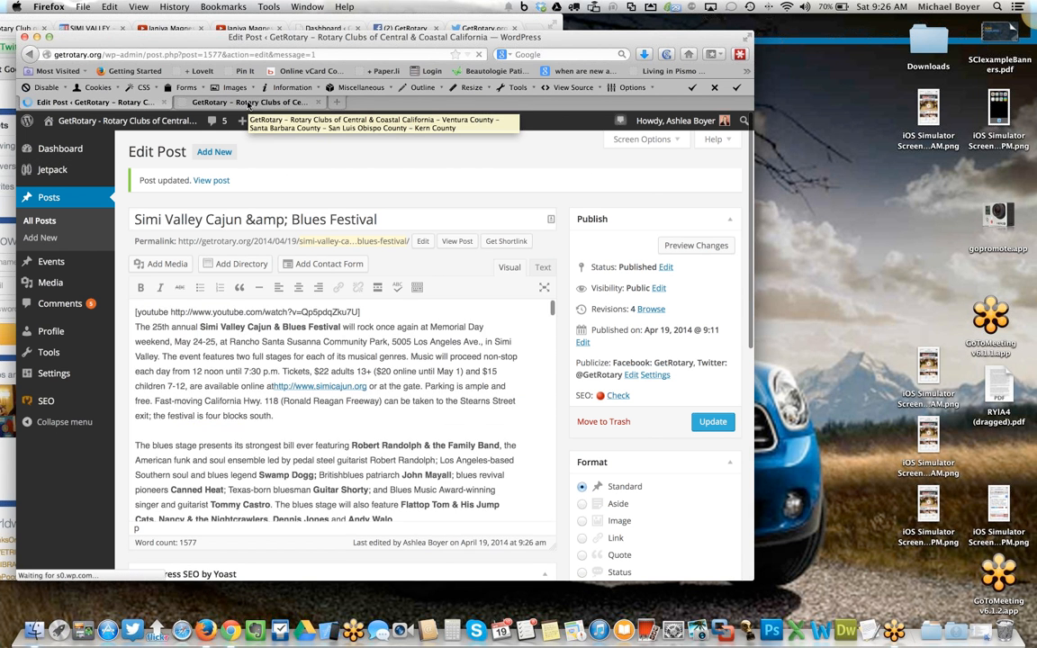
- Open the published festival post from the site's home page and scroll through it to check the video and banner
{"action": "left_click", "coordinate": [247, 103]}
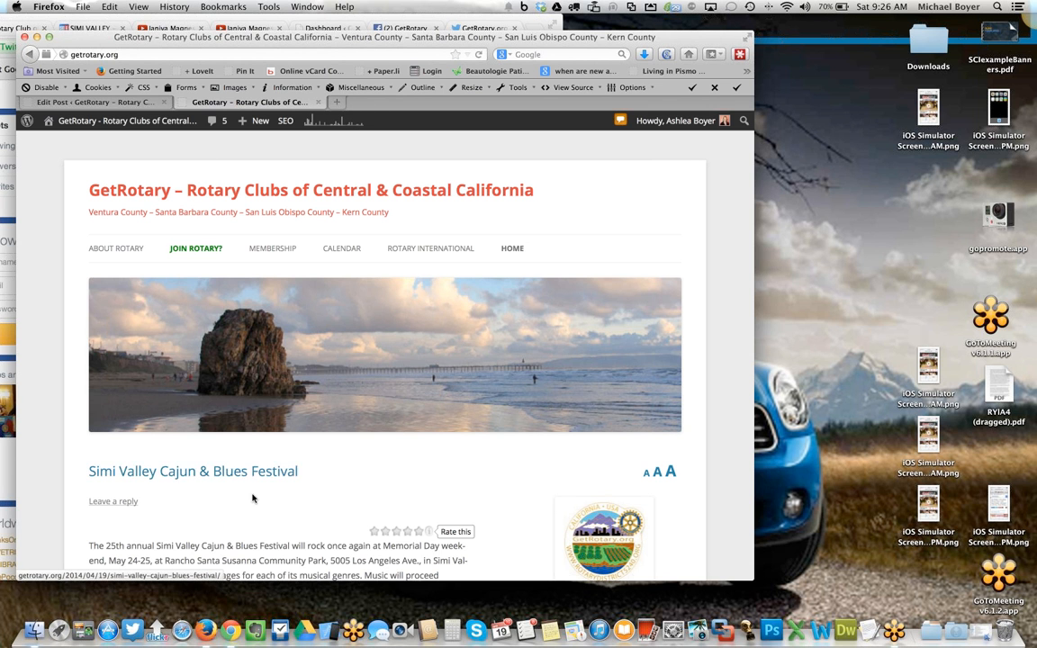
{"action": "left_click", "coordinate": [198, 473]}
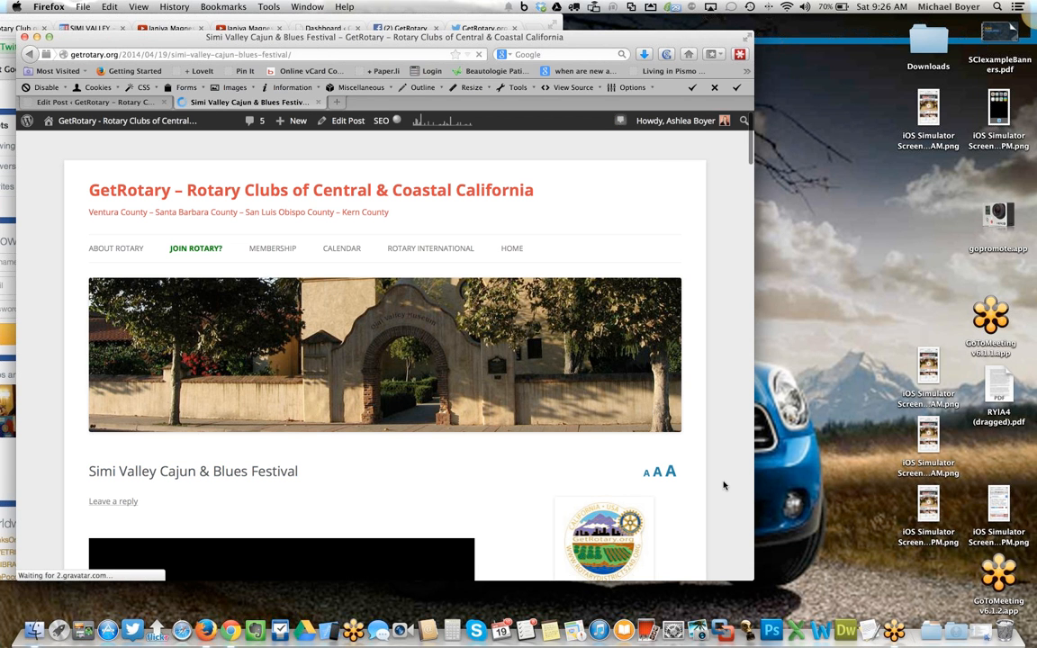
{"action": "scroll", "coordinate": [722, 486], "scroll_direction": "down", "scroll_amount": 5}
{"action": "scroll", "coordinate": [722, 485], "scroll_direction": "down", "scroll_amount": 7}
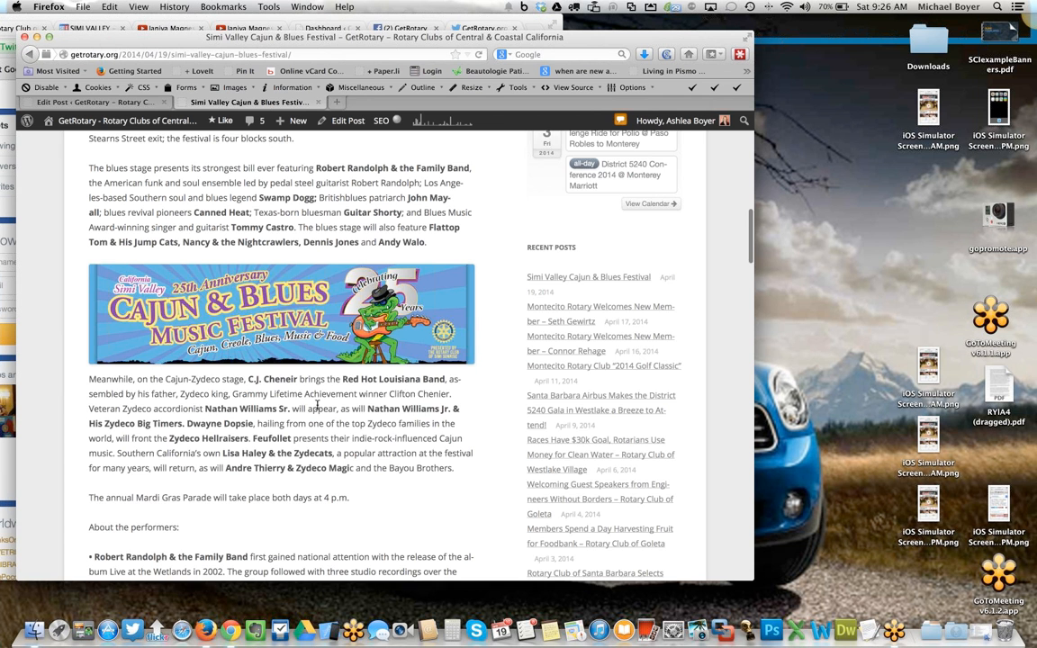
{"action": "scroll", "coordinate": [317, 405], "scroll_direction": "up", "scroll_amount": 1}
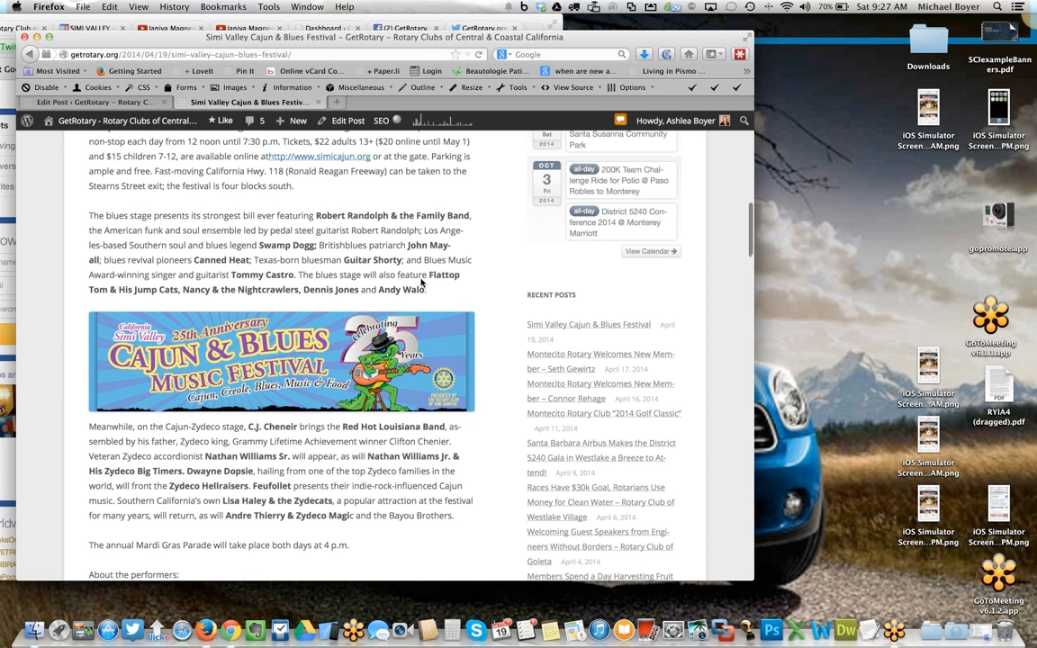
{"action": "scroll", "coordinate": [422, 283], "scroll_direction": "up", "scroll_amount": 5}
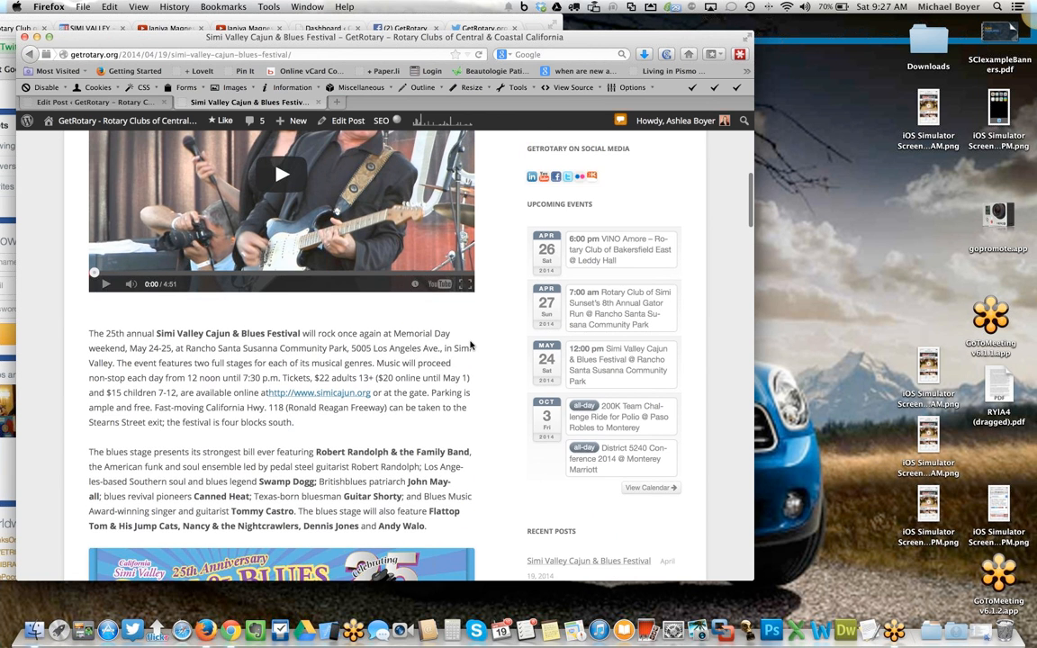
{"action": "scroll", "coordinate": [477, 346], "scroll_direction": "up", "scroll_amount": 1}
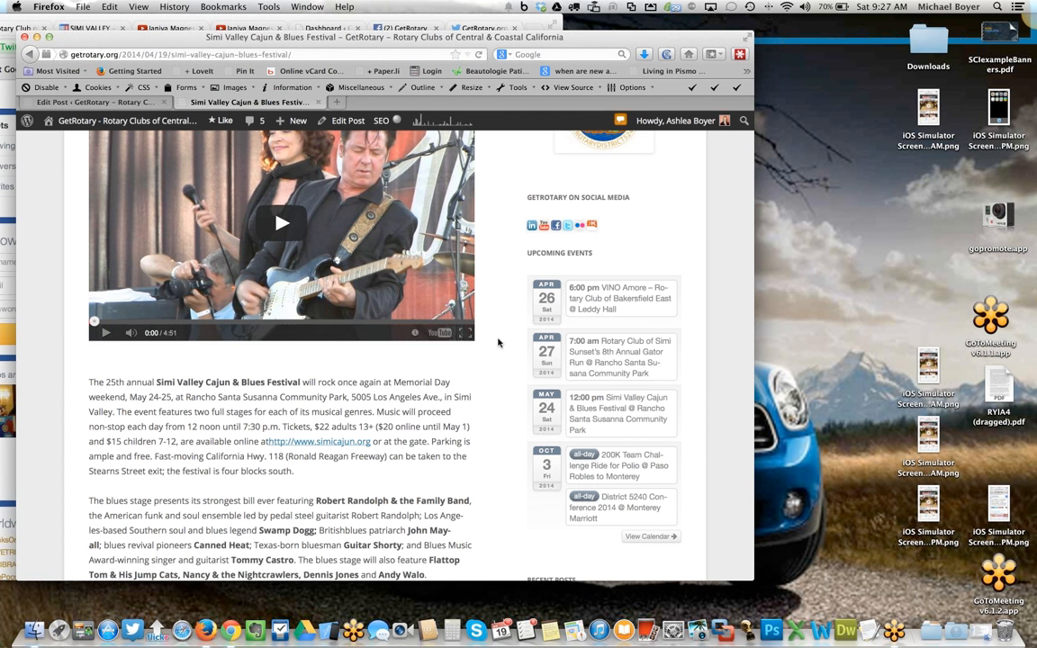
{"action": "scroll", "coordinate": [498, 342], "scroll_direction": "up", "scroll_amount": 10}
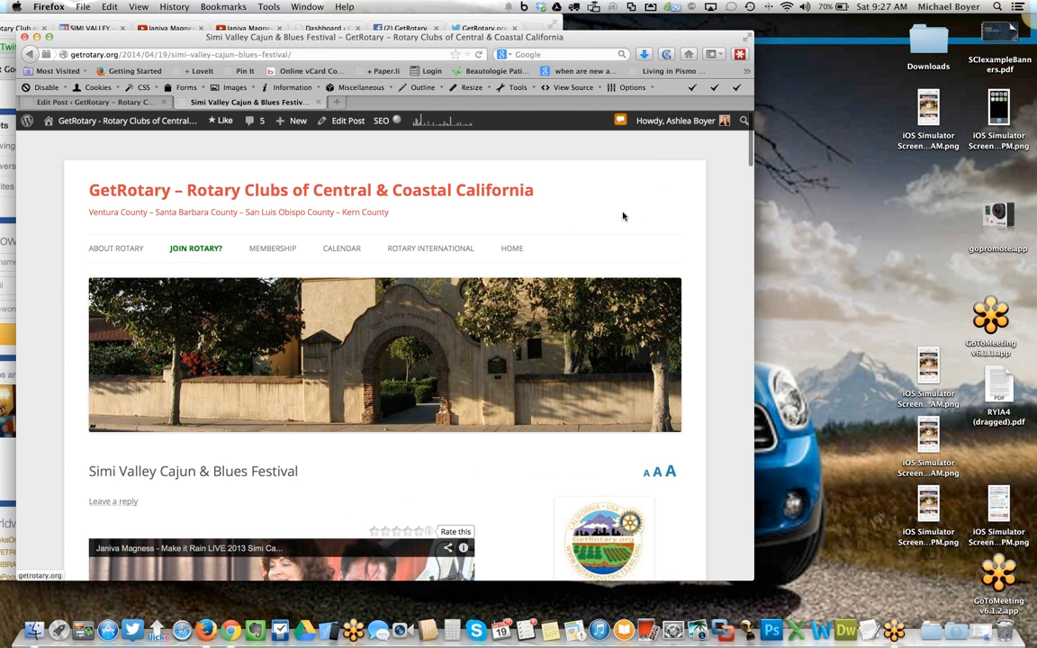